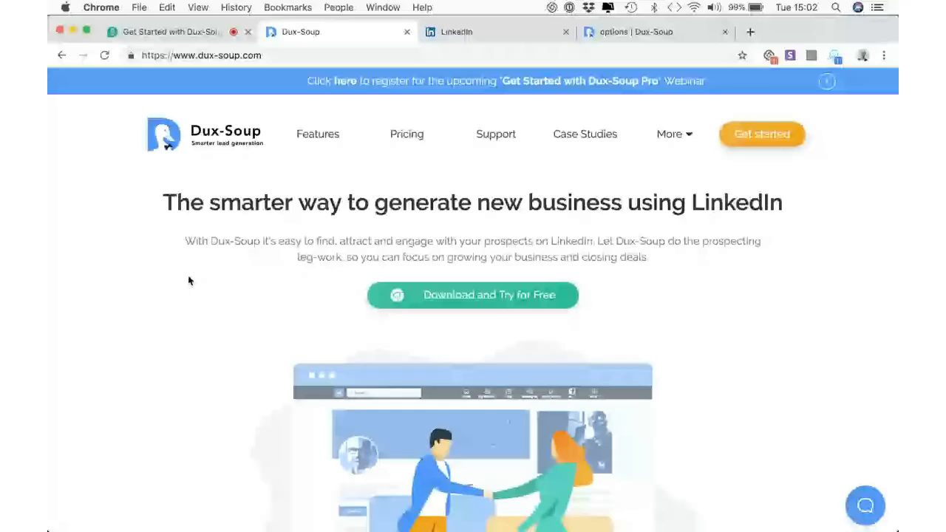
Switch to LinkedIn, open your own profile from the feed and highlight the headline text to examine its wording
click(484, 33)
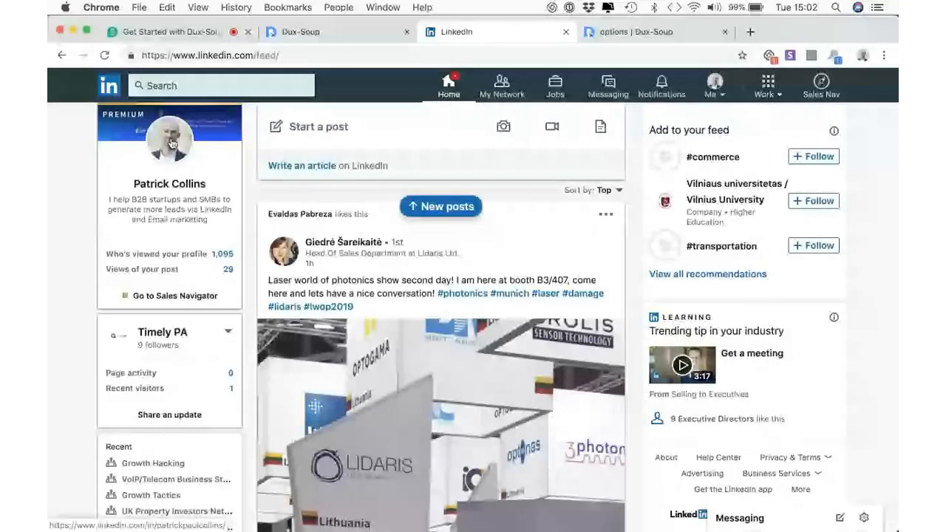
click(171, 144)
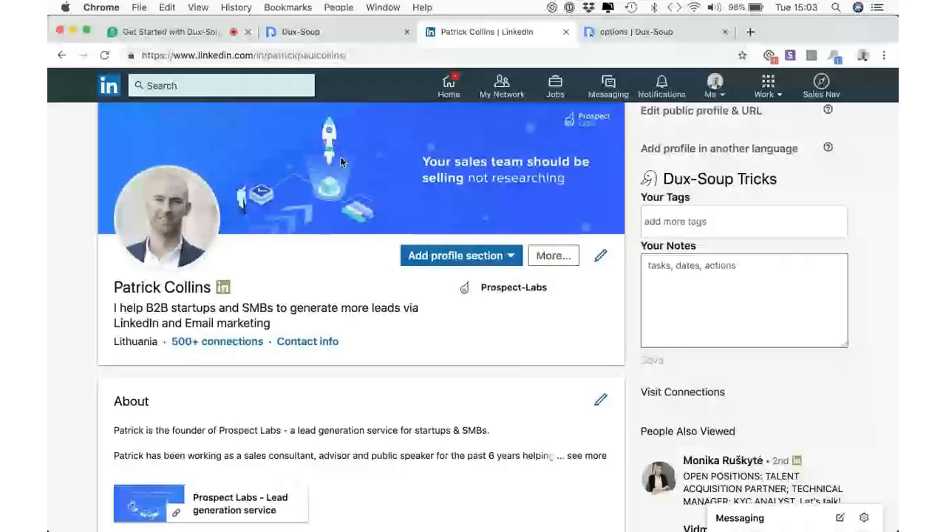
triple_click(115, 307)
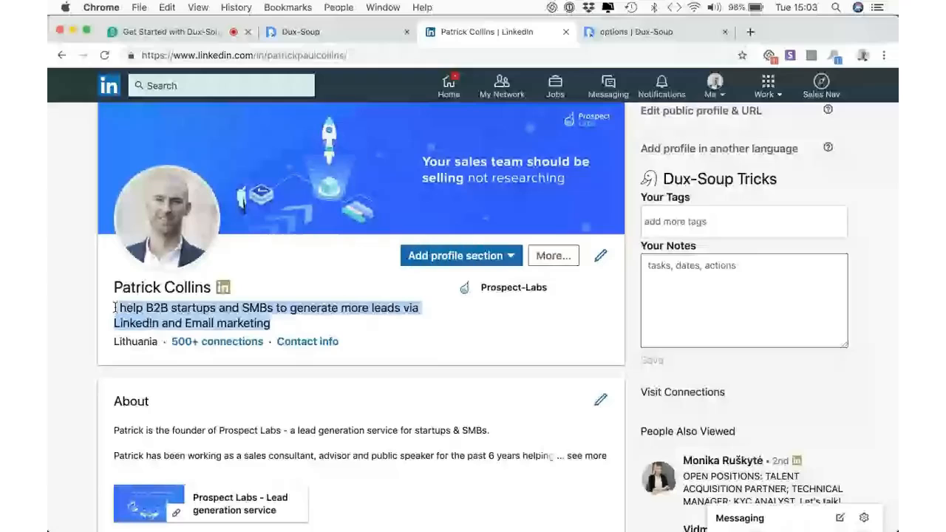
drag(114, 307, 310, 321)
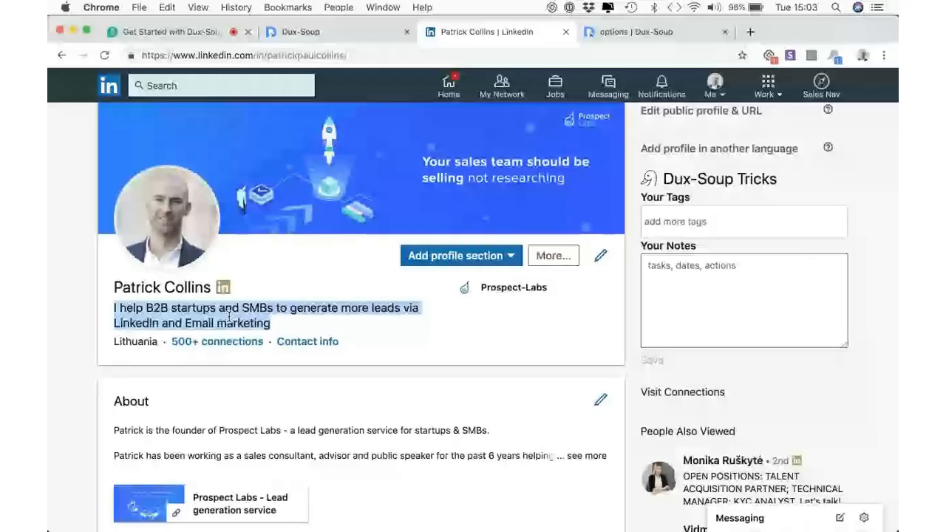
click(281, 318)
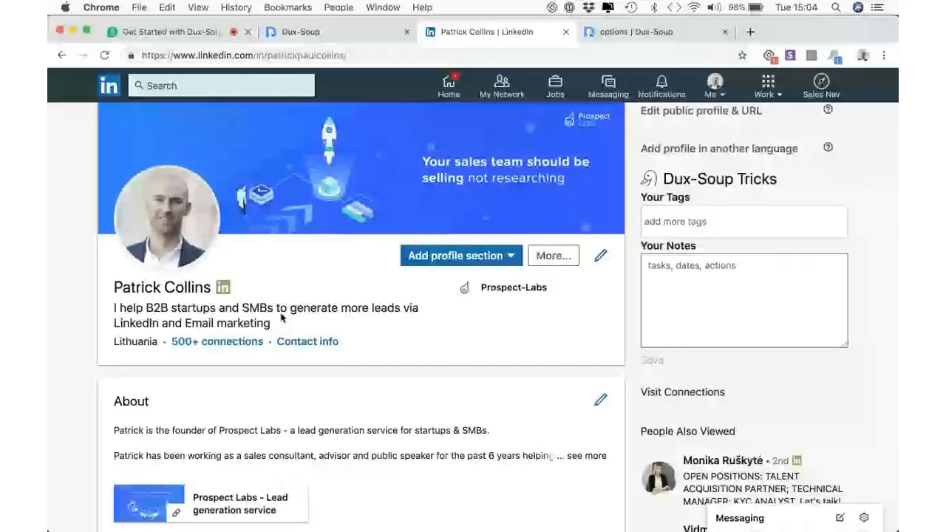
drag(300, 293, 154, 307)
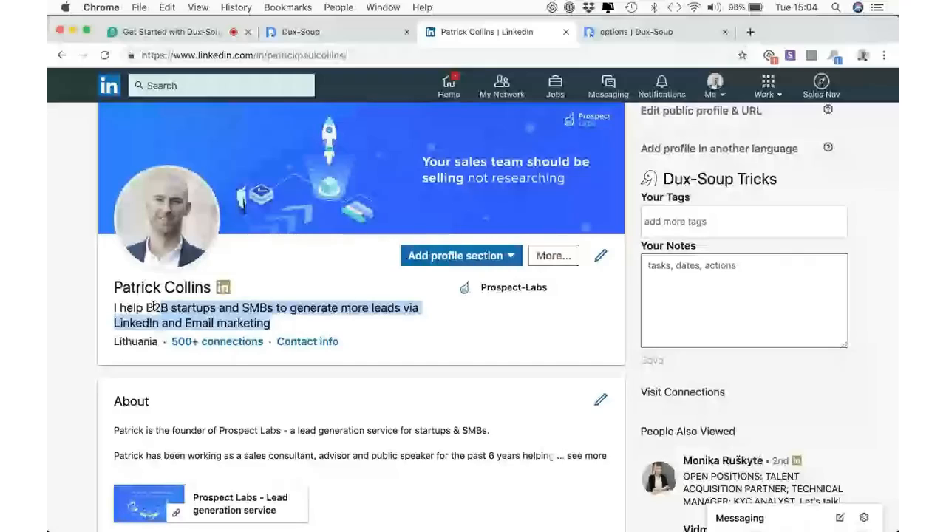
drag(154, 306, 114, 307)
click(165, 311)
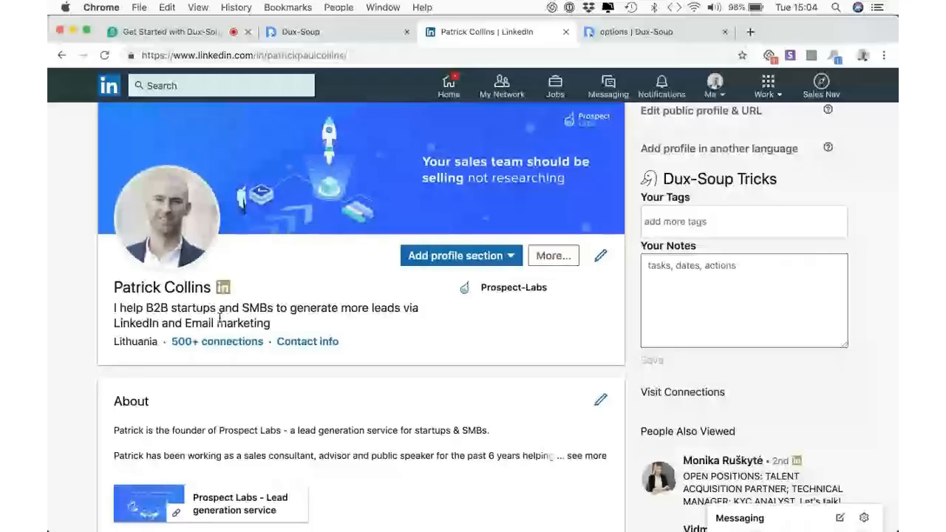
Review the rest of the profile, including the about text, articles, education, skills and recommendations
scroll(335, 184, down, 5)
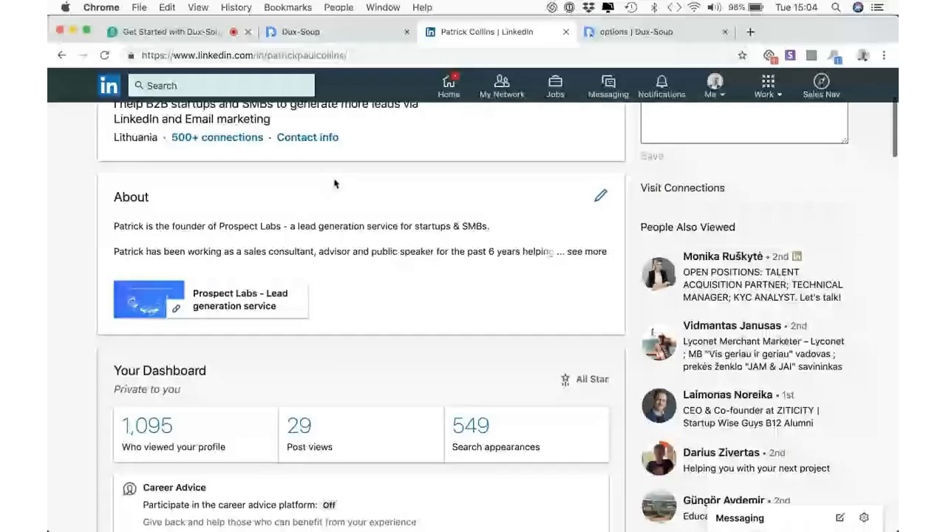
scroll(348, 332, down, 10)
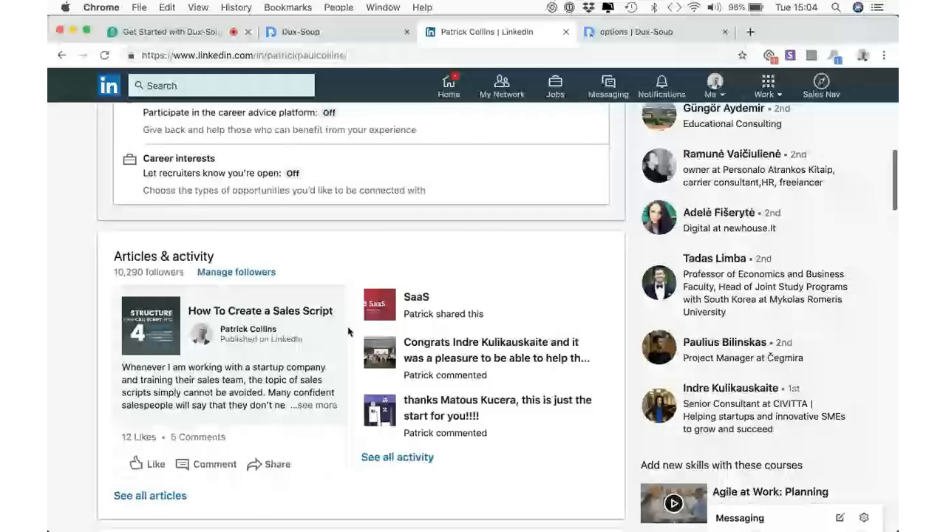
scroll(333, 347, down, 15)
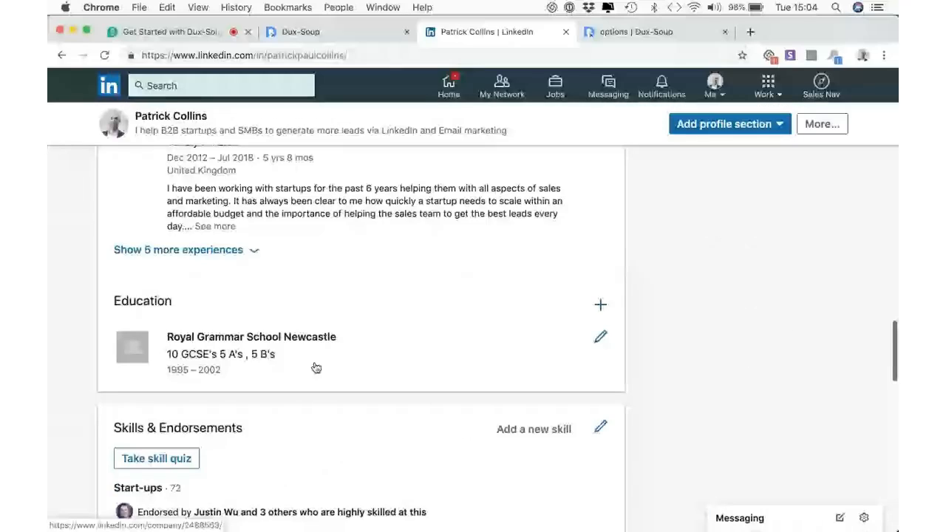
scroll(313, 392, down, 10)
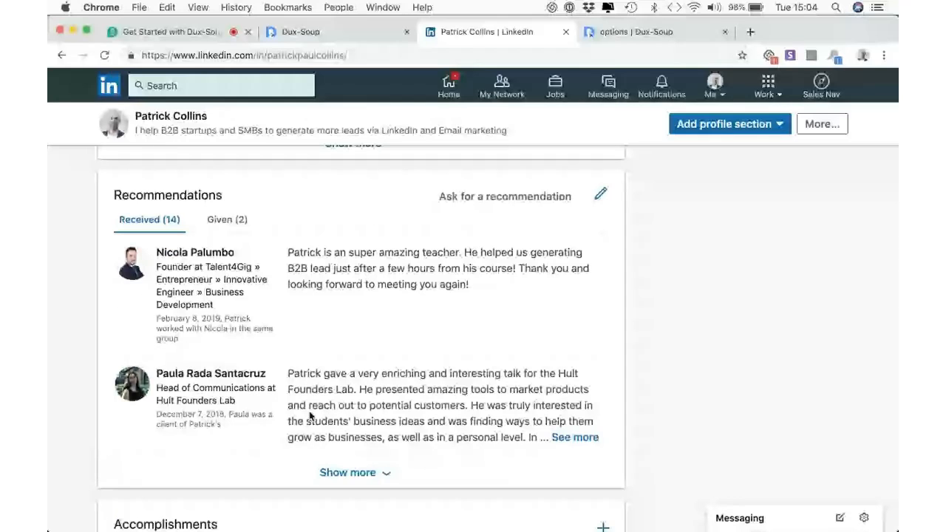
scroll(310, 416, up, 8)
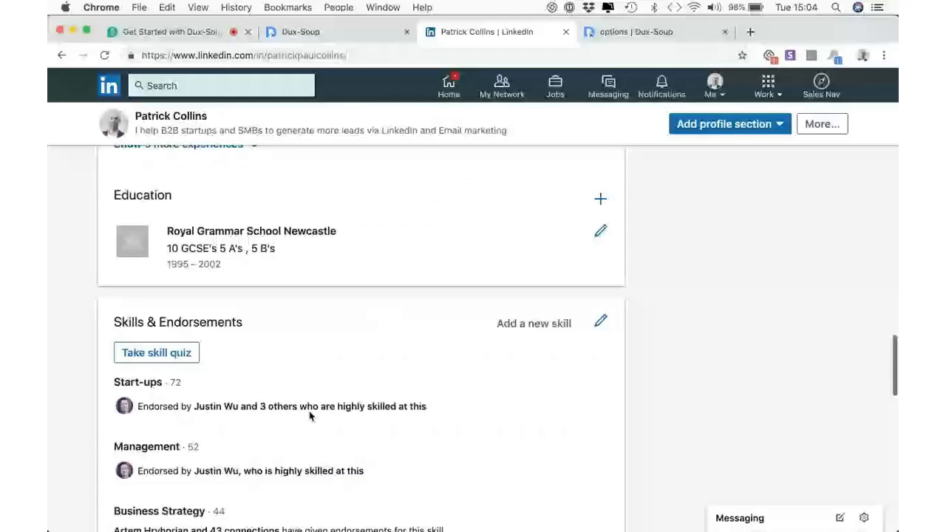
scroll(309, 416, up, 10)
scroll(309, 416, up, 10)
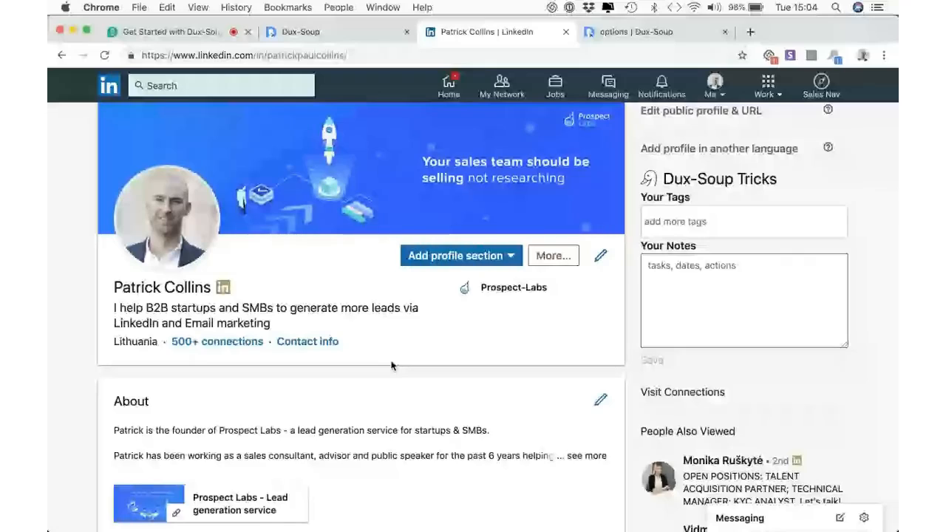
Search LinkedIn for "growth hacker", narrow the results to groups, and open the Growth Hacking group's full member list
click(218, 86)
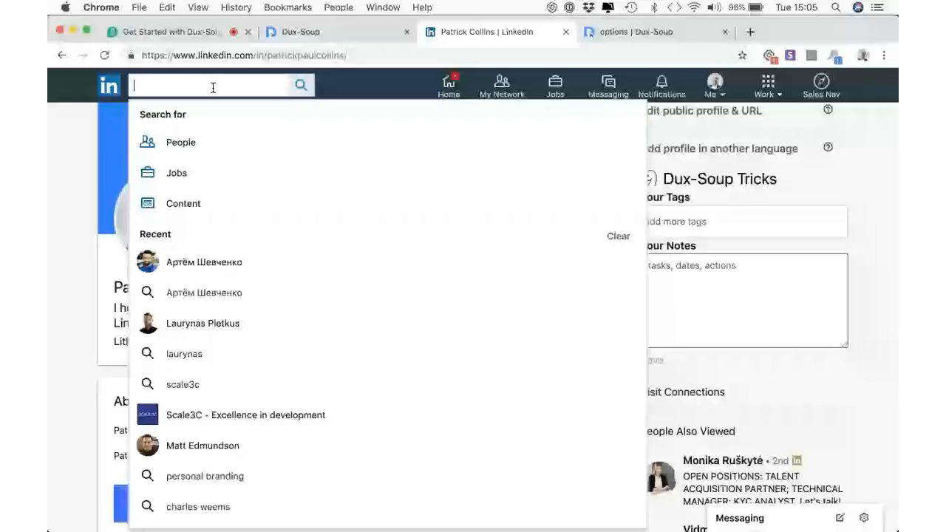
text(growth hacker)
key(Return)
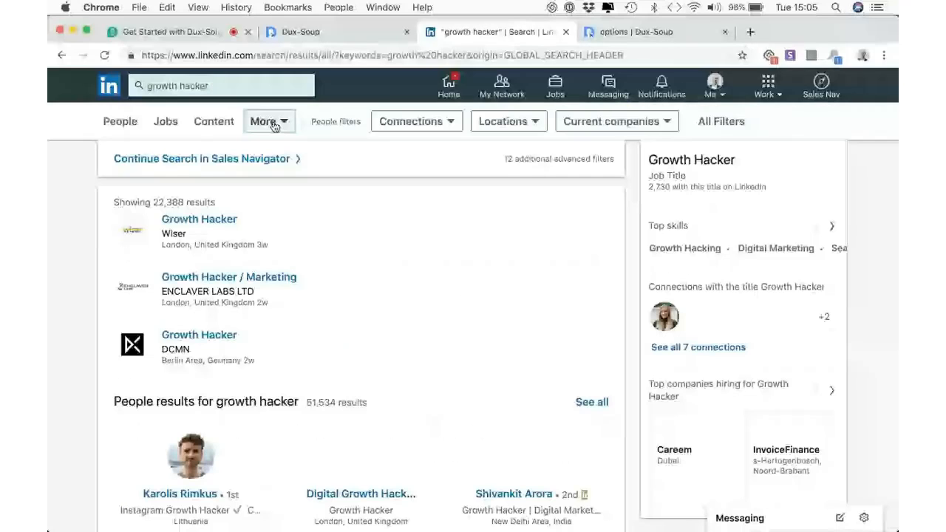
click(274, 125)
click(219, 179)
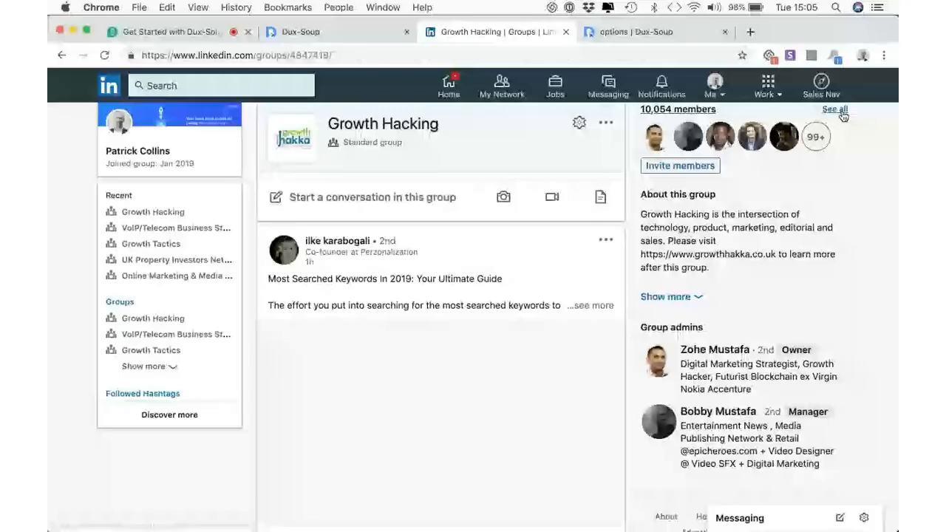
click(841, 112)
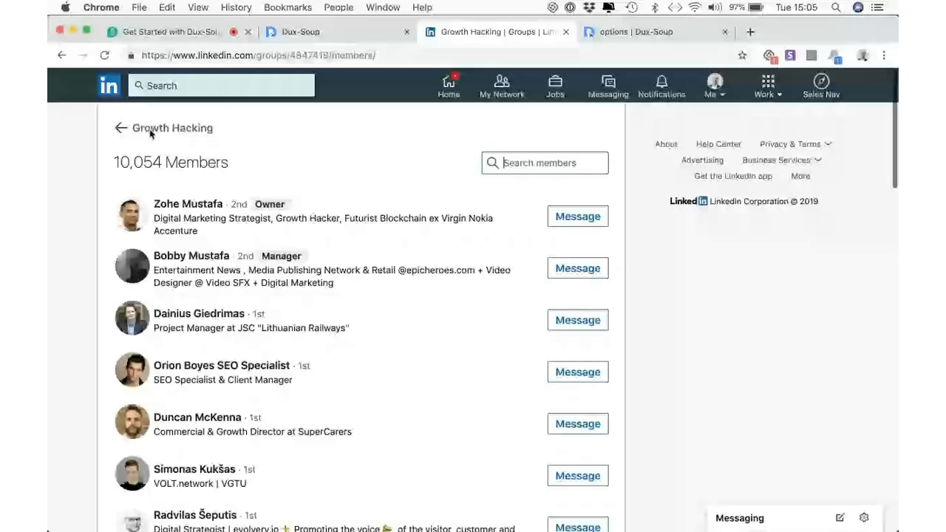
Return to the LinkedIn home feed and start a people search with the full set of people filters open
click(161, 86)
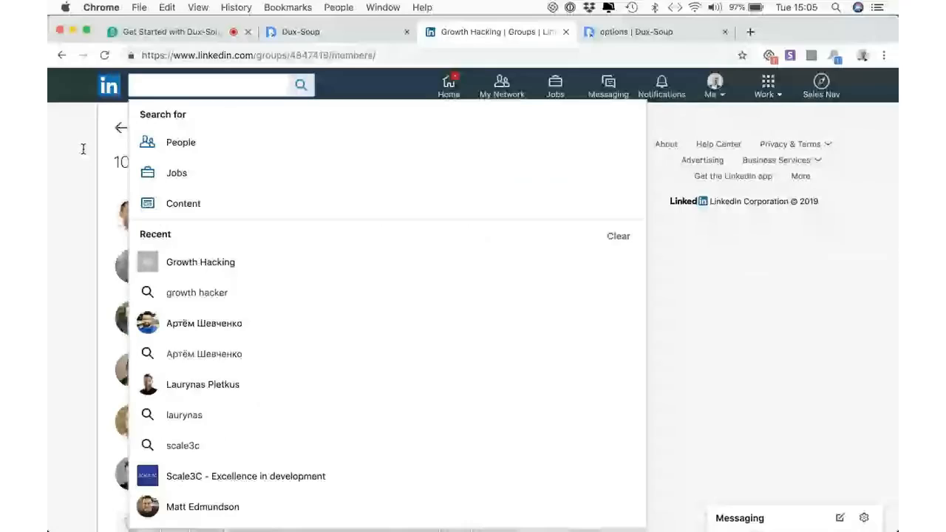
click(116, 91)
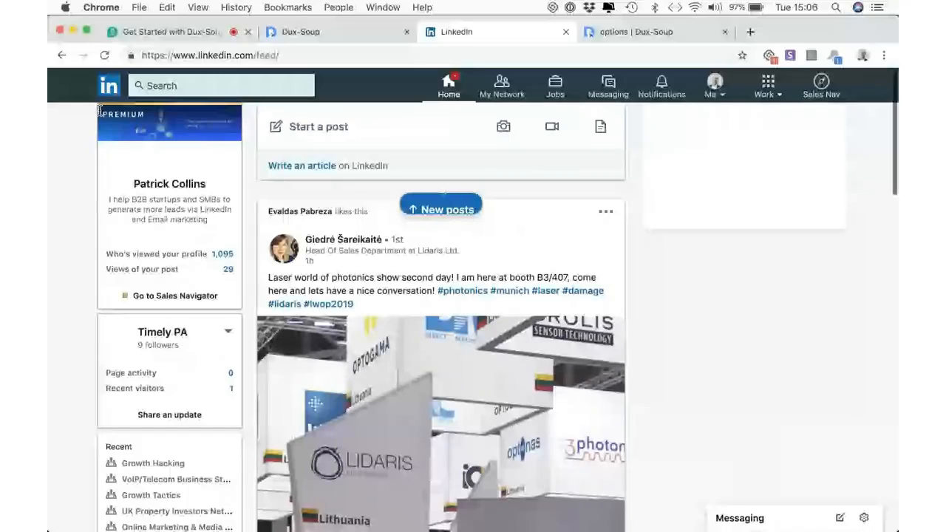
click(196, 88)
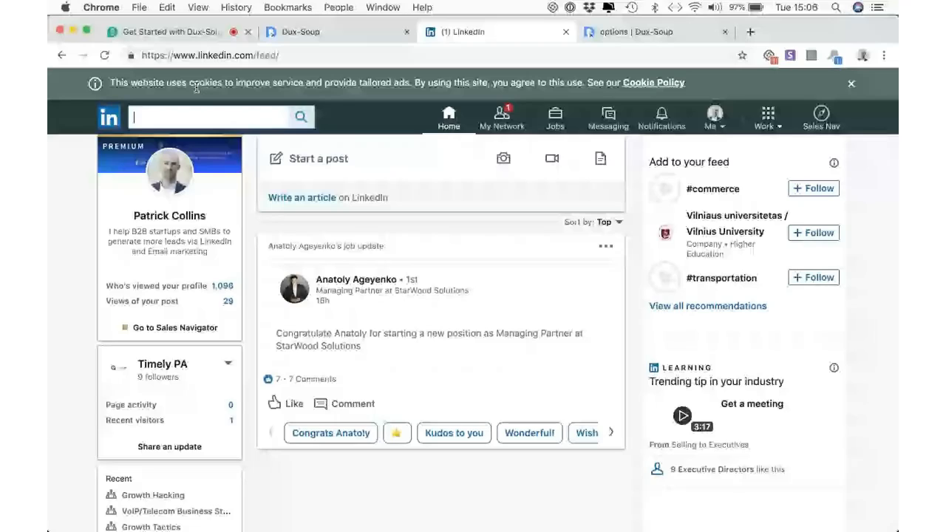
click(182, 152)
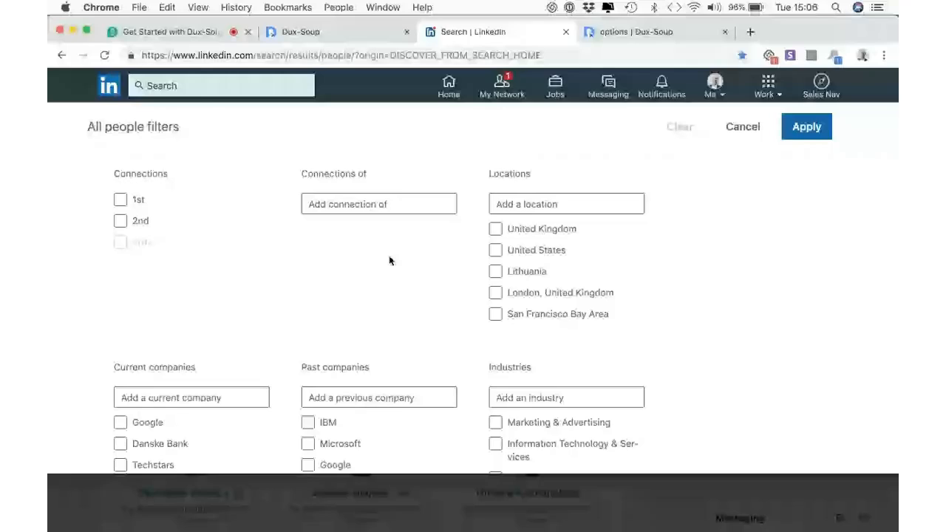
Filter the people search to 2nd-degree connections and the Internet and Computer Software industries
click(140, 223)
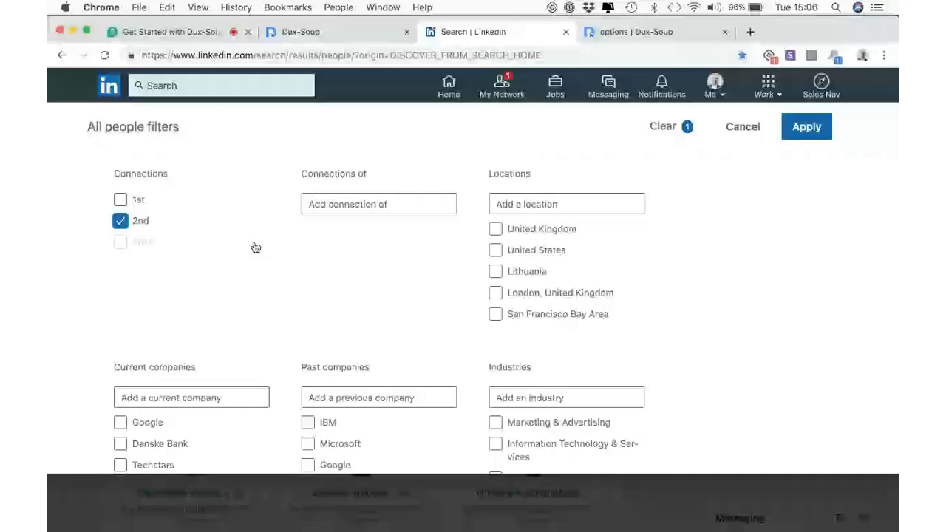
scroll(481, 254, down, 1)
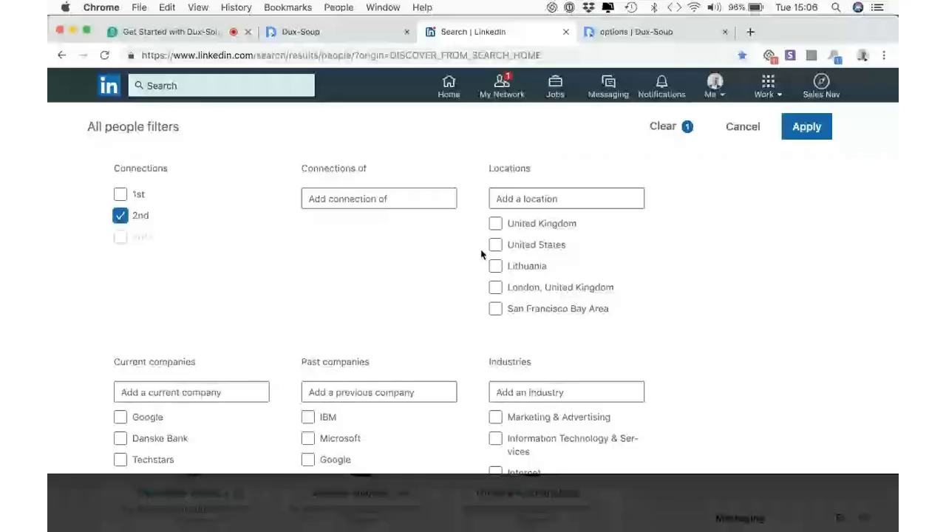
scroll(254, 213, down, 4)
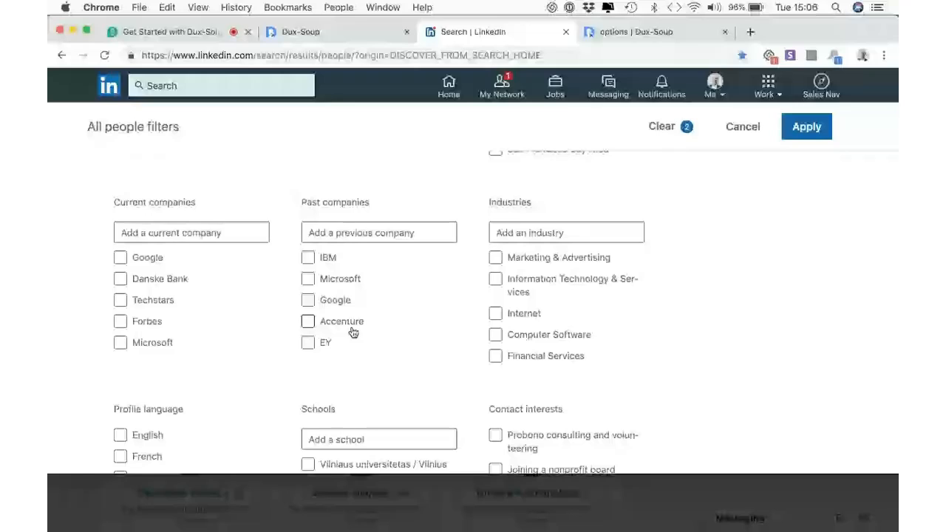
click(529, 232)
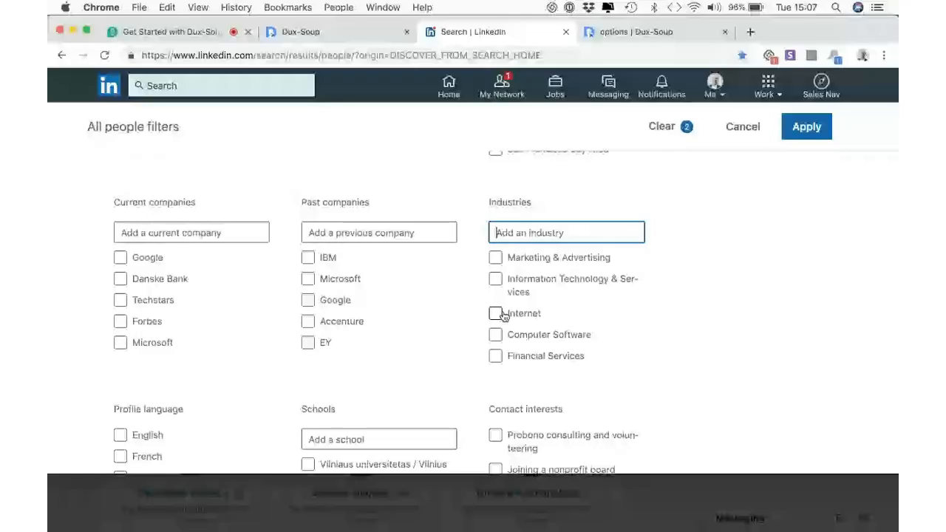
click(495, 314)
click(496, 335)
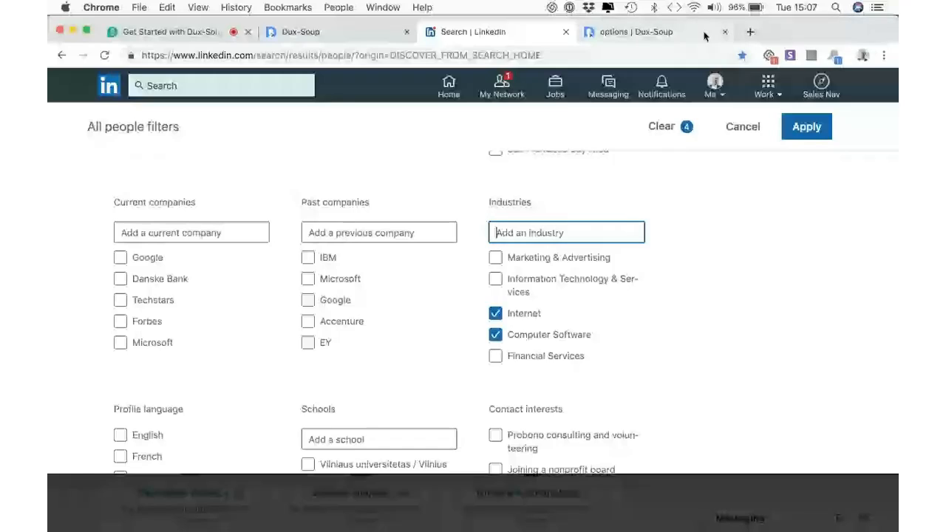
Search the web for "linkedin developer codes" in a new browser tab and open LinkedIn's Industry Codes reference page
click(751, 32)
text(linkedin d)
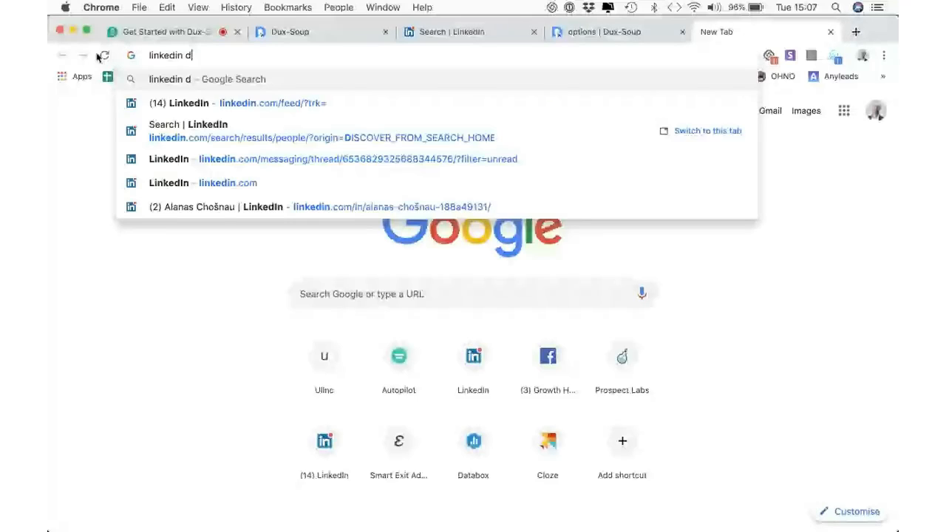
text(eveloper codes)
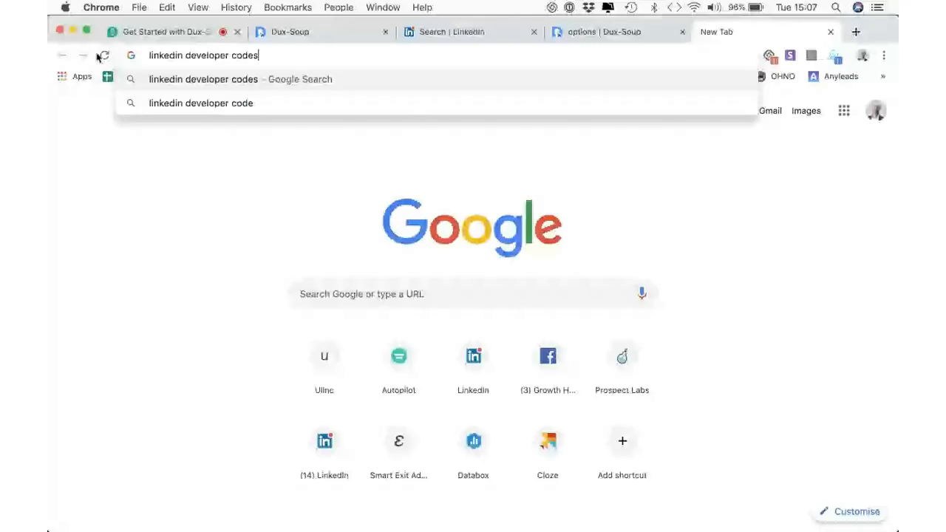
key(Return)
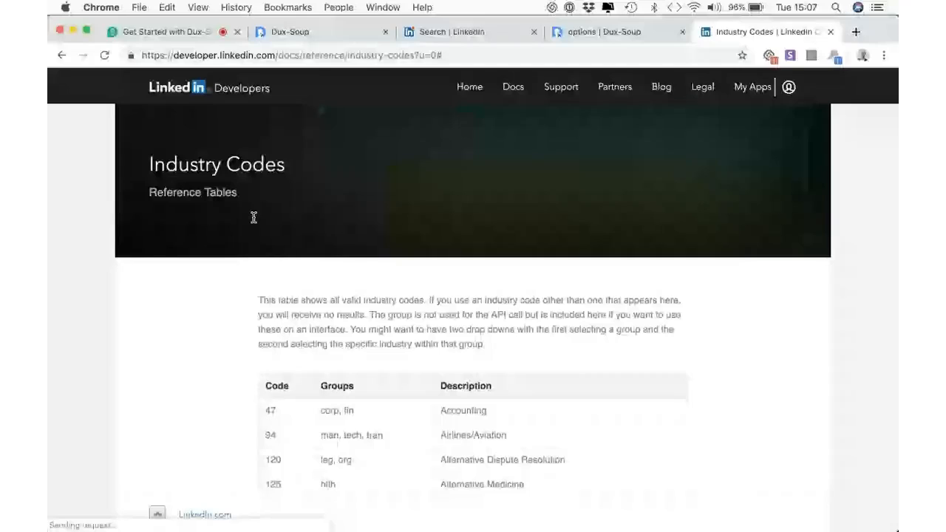
Look through the industry descriptions in the reference table, then close the page and return to the people filters
scroll(476, 405, down, 7)
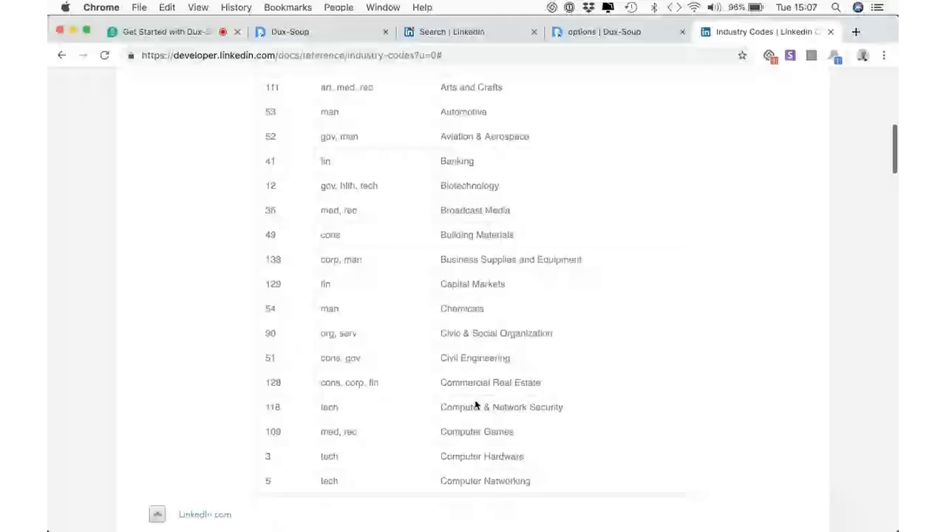
scroll(495, 300, down, 10)
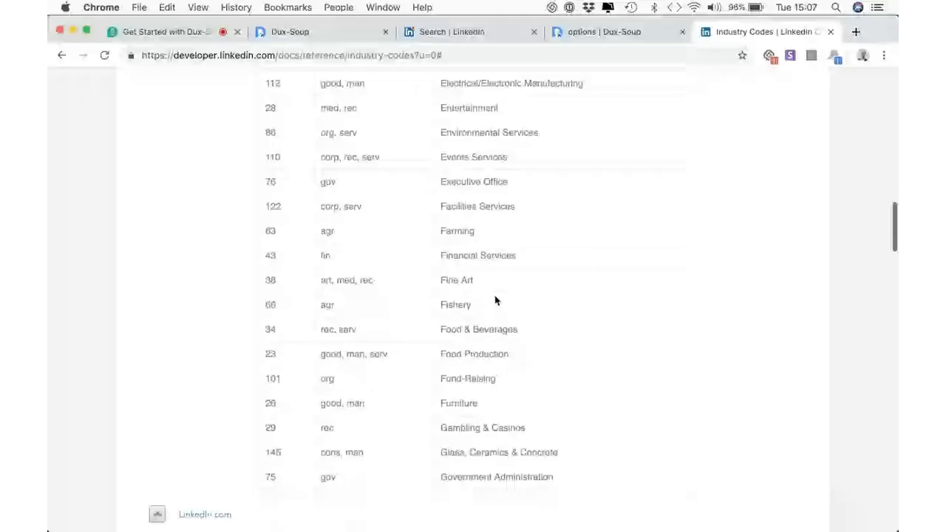
scroll(495, 310, down, 10)
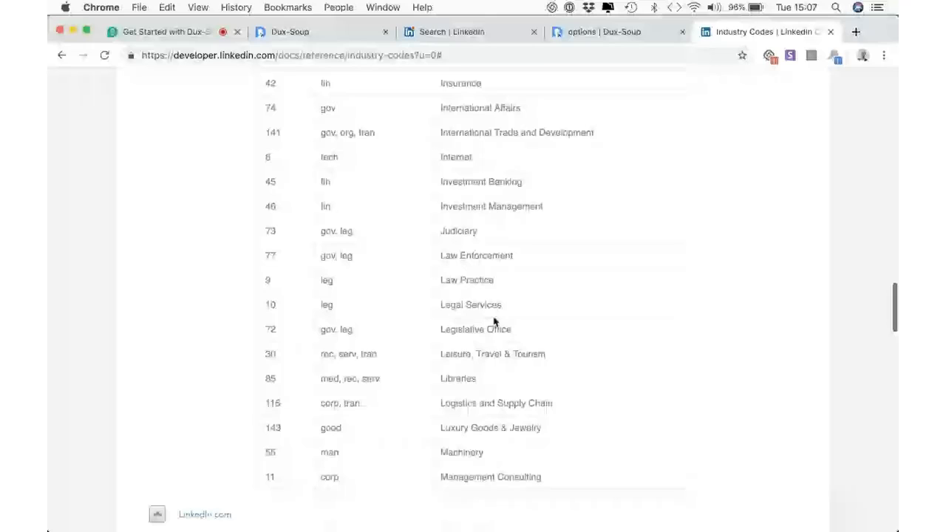
scroll(491, 348, down, 4)
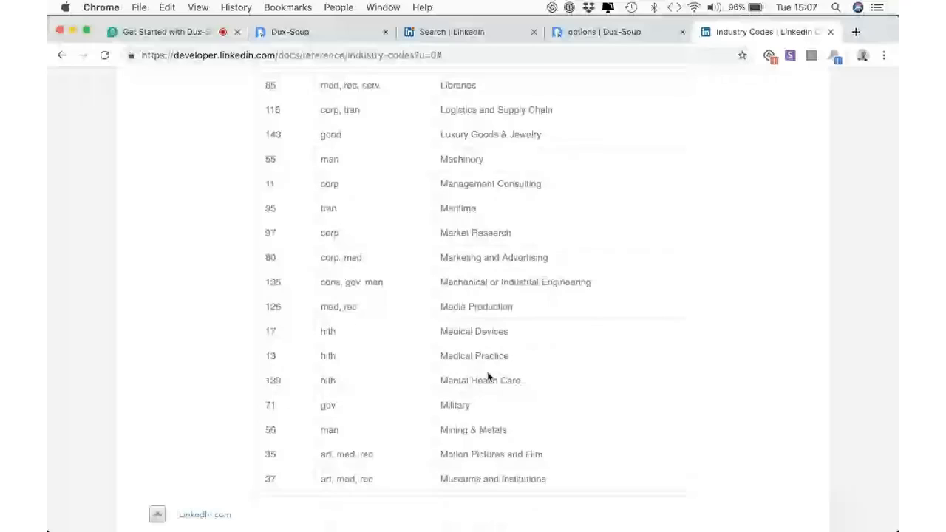
click(830, 32)
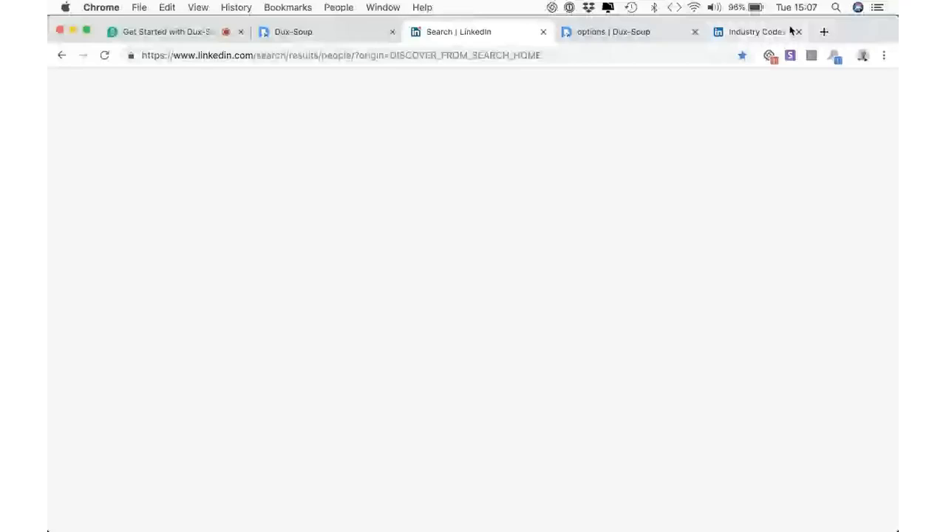
click(797, 31)
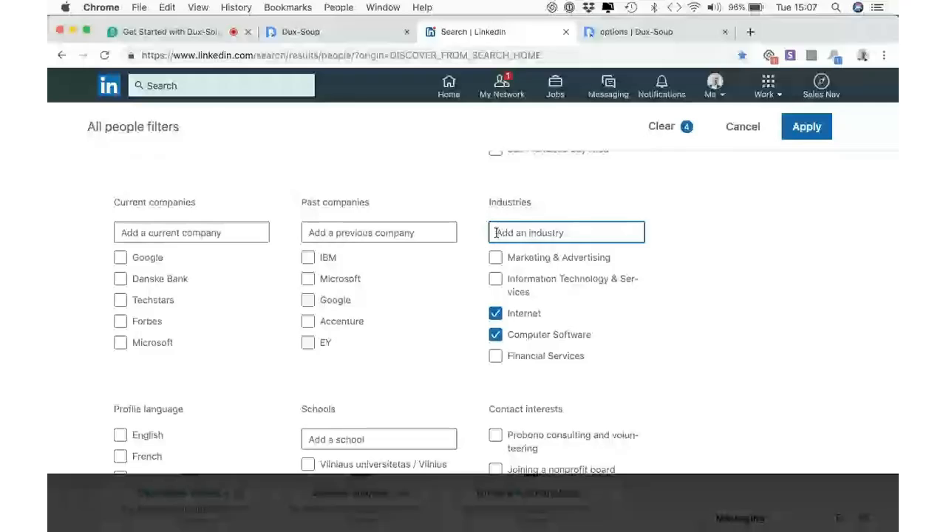
Add the Information Technology & Services industry and the English profile language to the people filters
click(495, 280)
scroll(150, 373, down, 5)
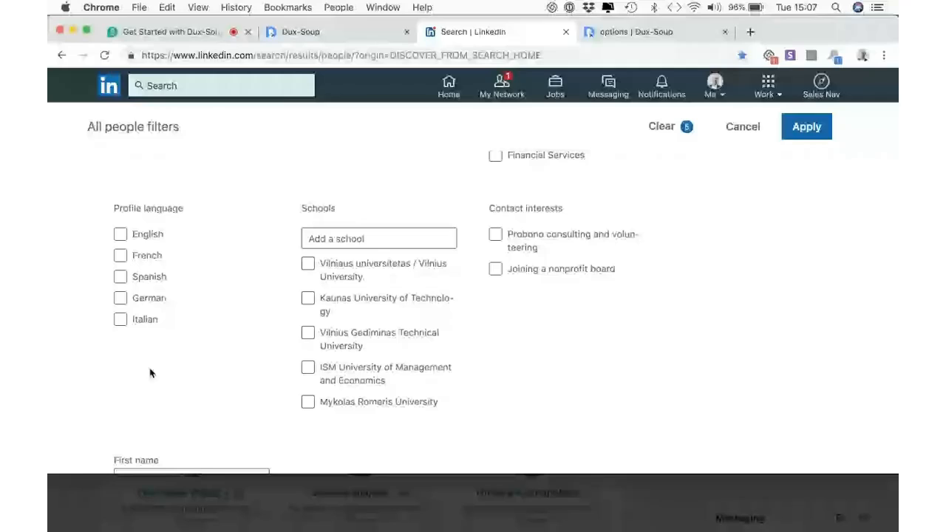
click(121, 235)
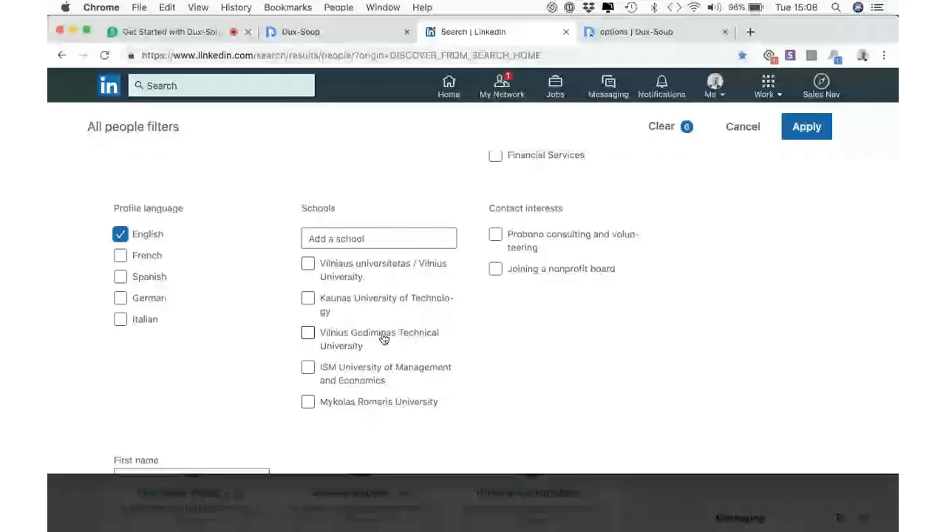
scroll(405, 328, up, 1)
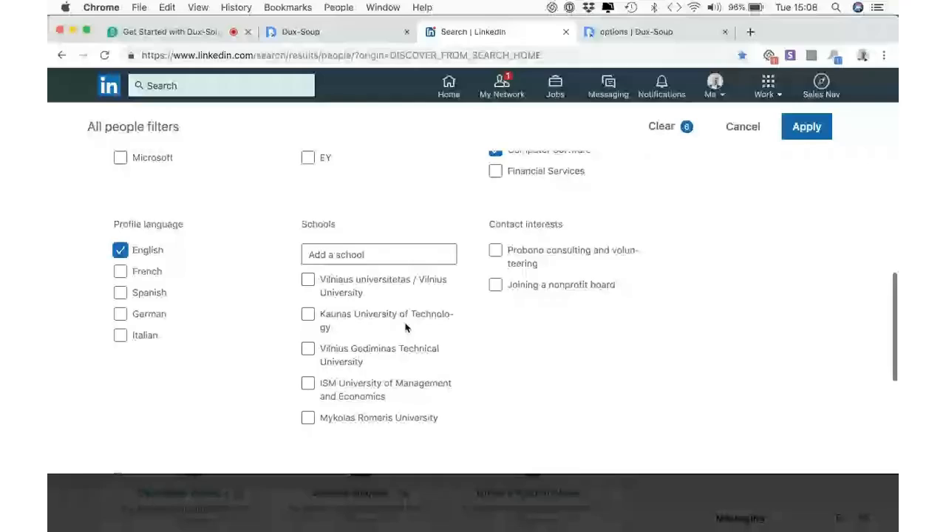
Set the title filter to "founder" OR "ceo" OR "marketing manager" and apply all the people filters
scroll(405, 327, down, 5)
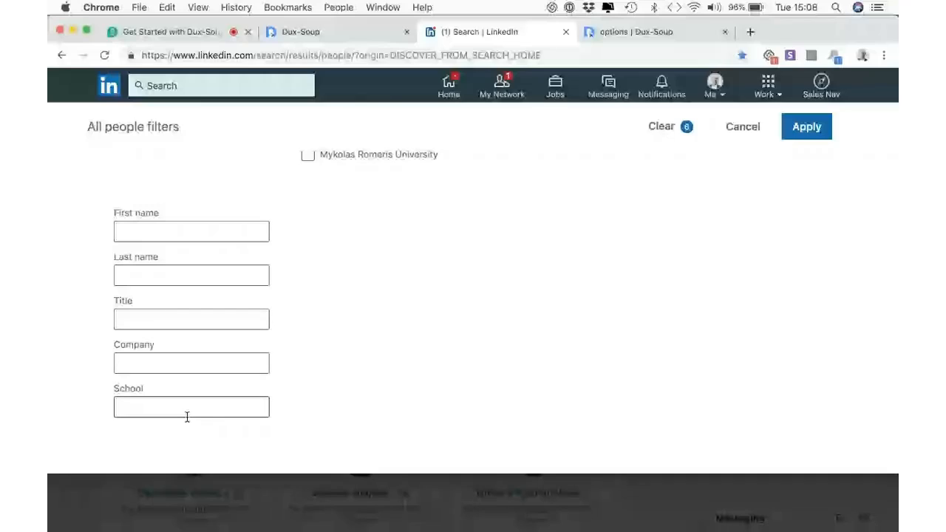
click(202, 321)
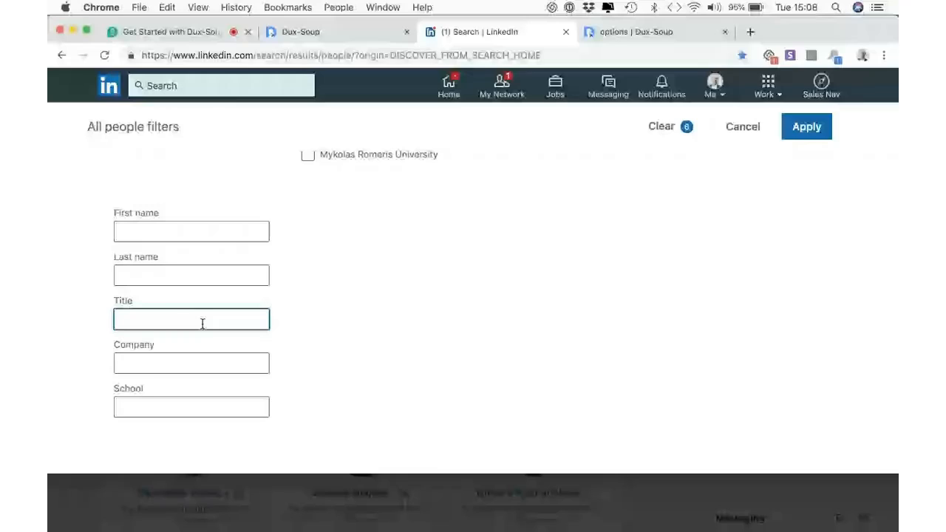
text("founder" OR)
text("ceo" OR "marketing mana)
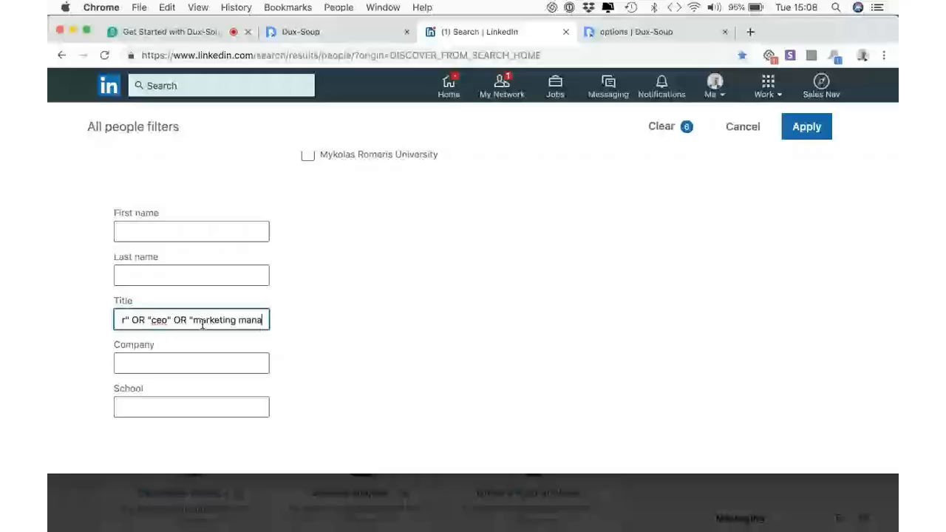
text(ger)
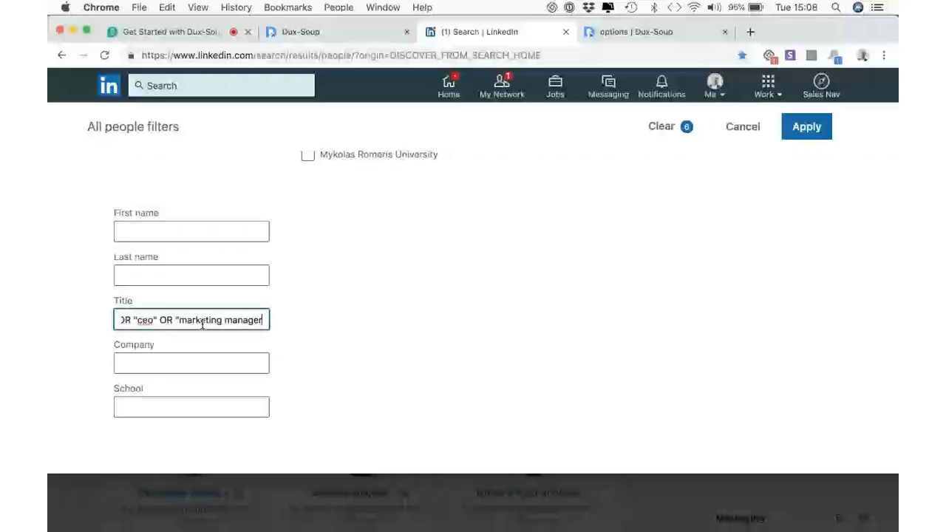
scroll(201, 323, left, 1)
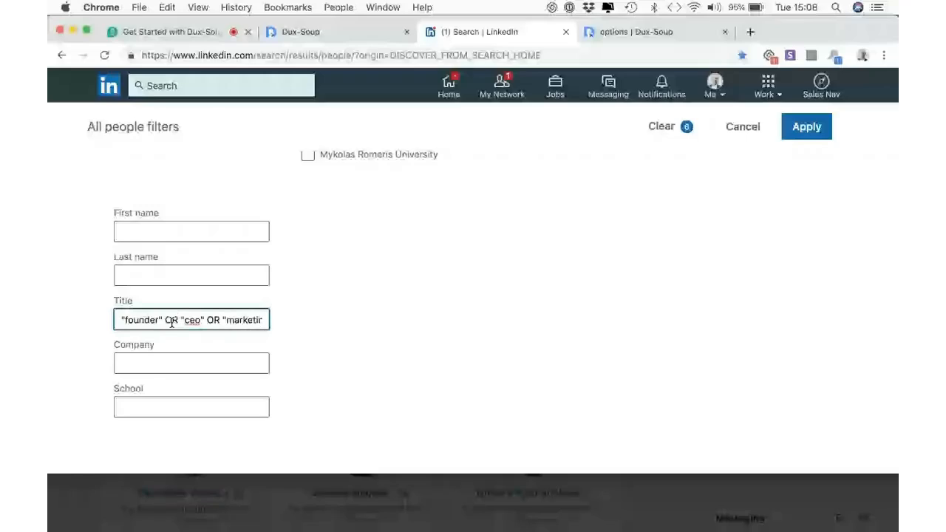
click(181, 322)
click(791, 136)
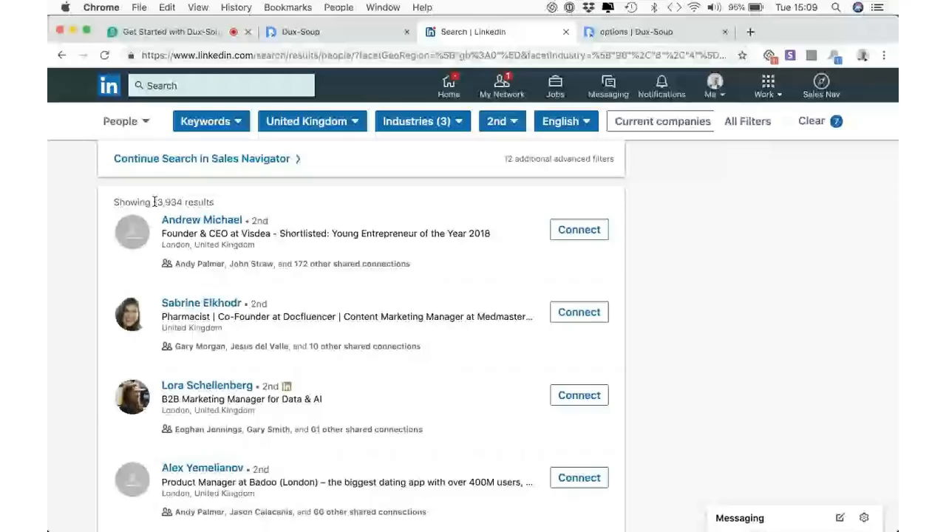
Look through the first page of people matching the applied filters
scroll(208, 206, down, 15)
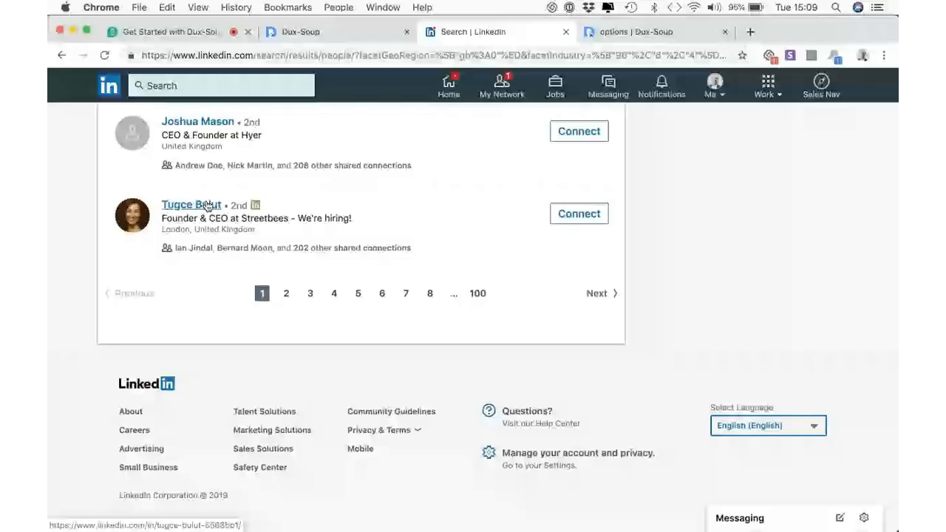
scroll(208, 206, up, 15)
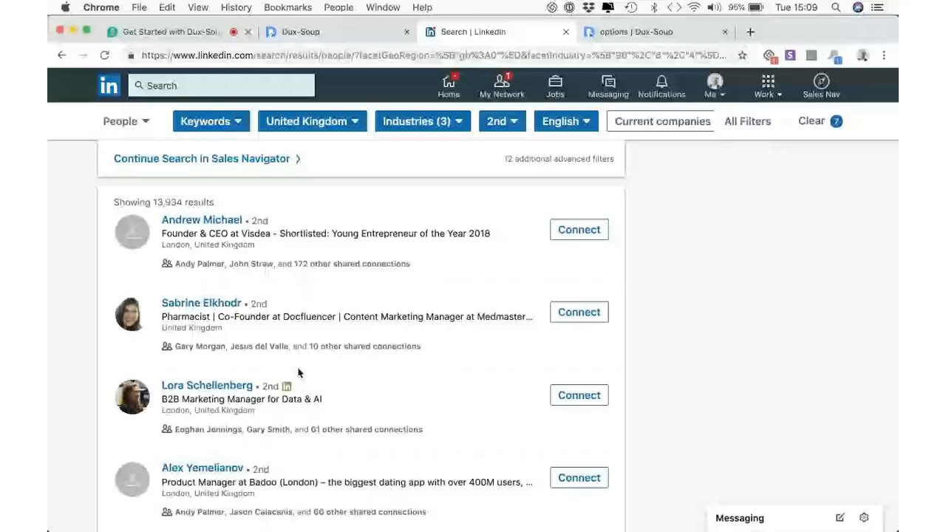
scroll(299, 373, down, 5)
scroll(270, 408, up, 5)
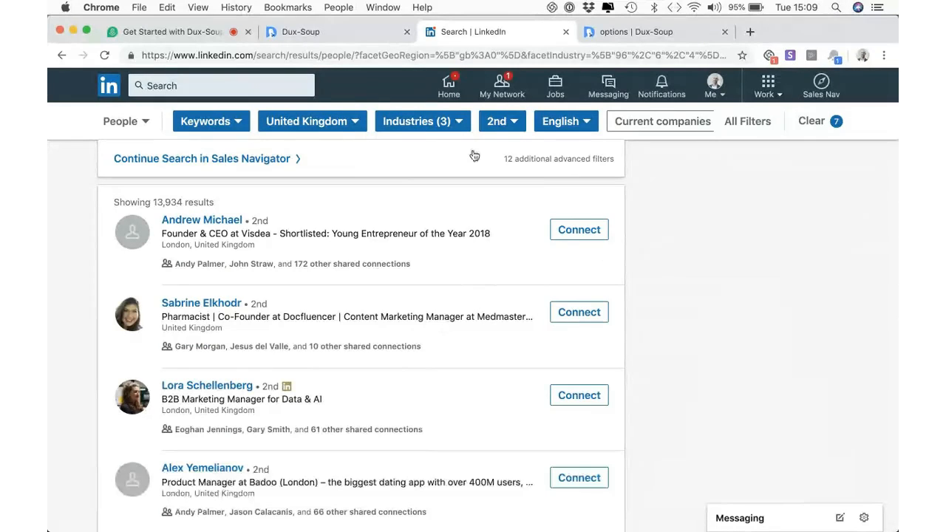
Switch to the Dux-Soup website and open the Dux-Soup extension's options page
click(325, 32)
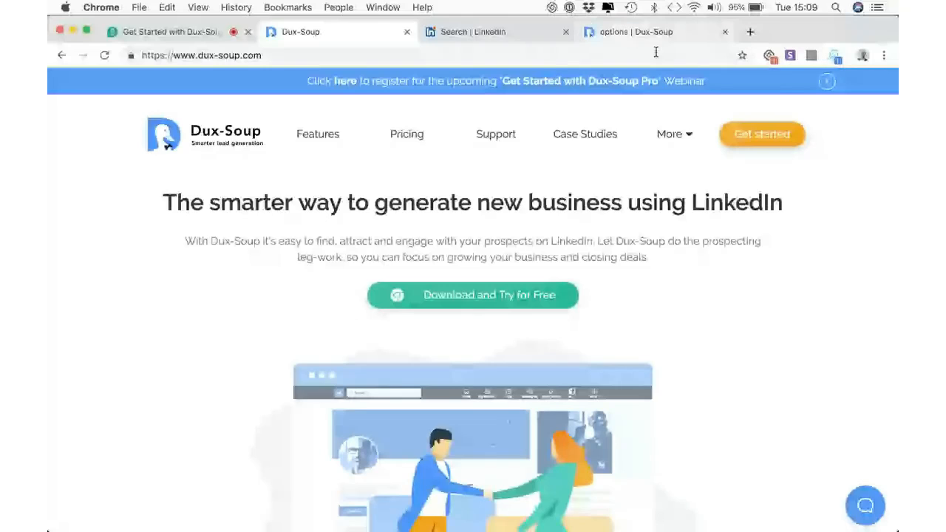
click(835, 56)
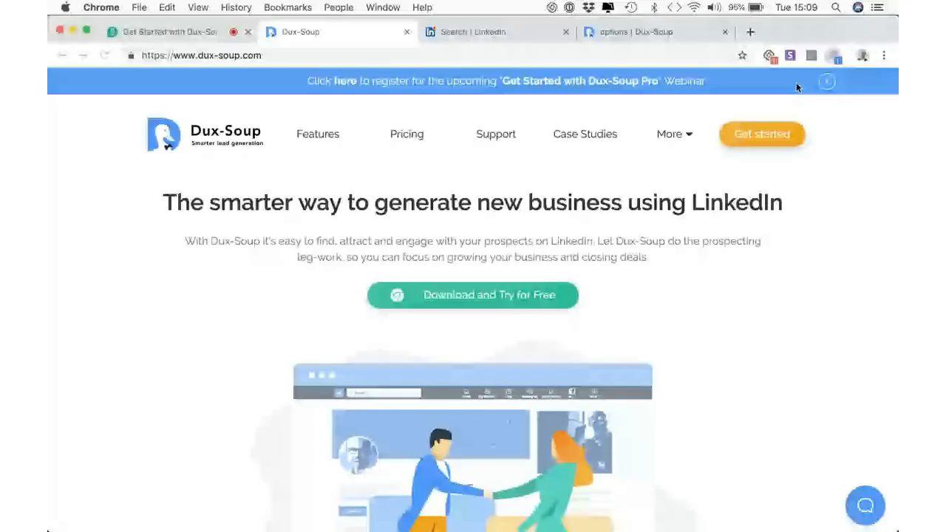
click(797, 87)
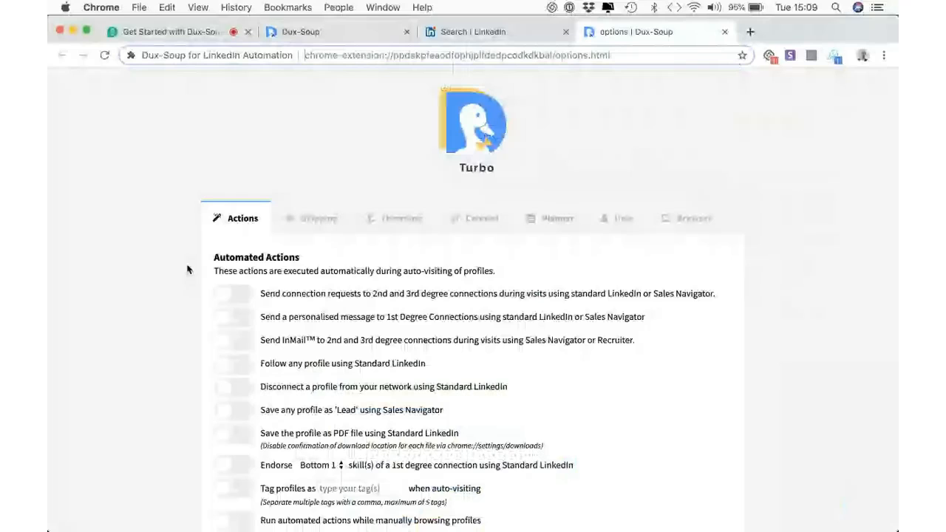
Enable automatic connection requests to 2nd and 3rd degree connections and include a personalised message with them
scroll(169, 281, down, 3)
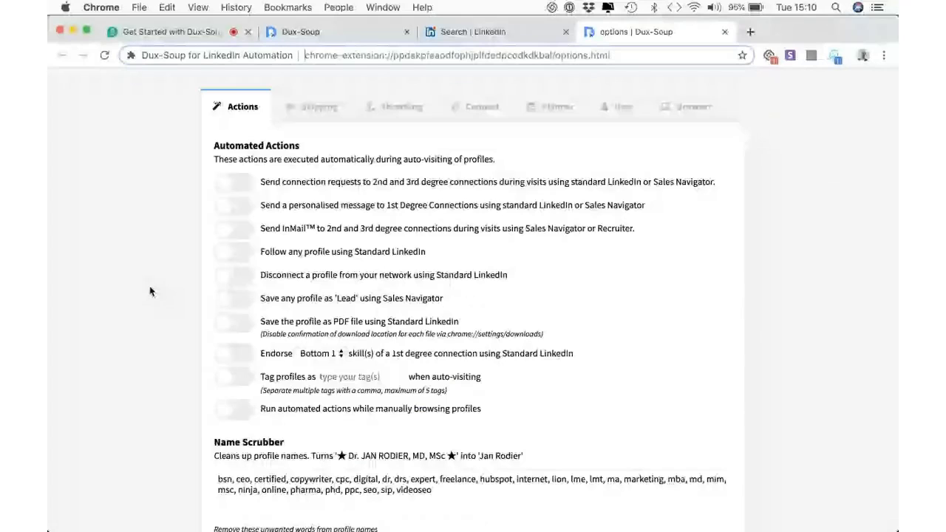
click(234, 182)
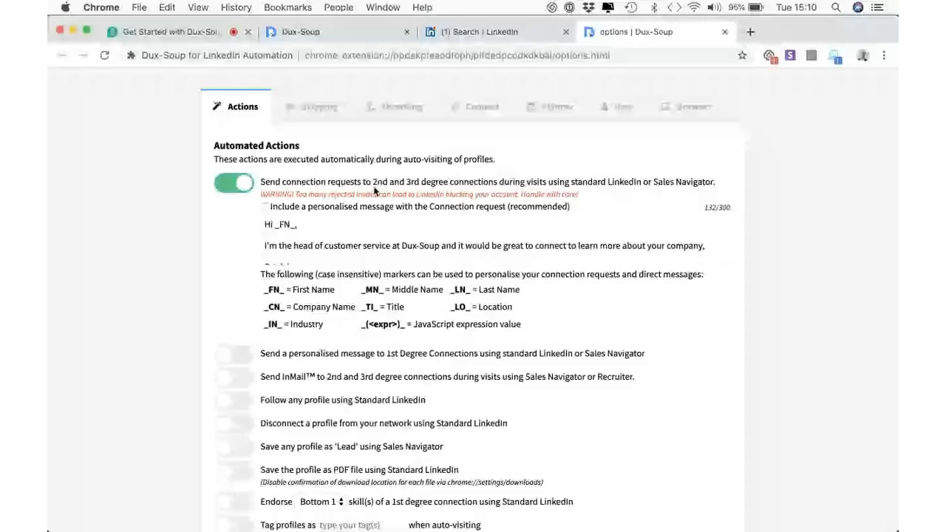
click(357, 207)
scroll(340, 249, down, 1)
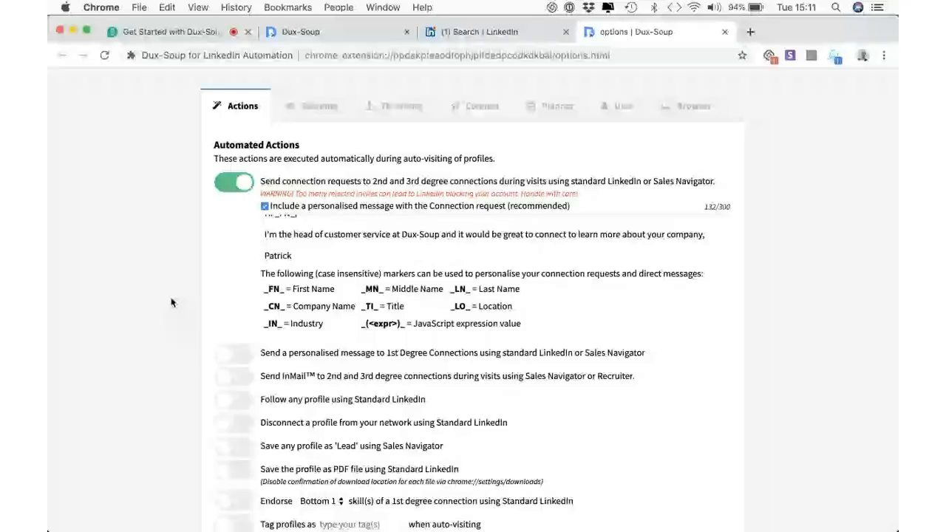
scroll(170, 302, down, 3)
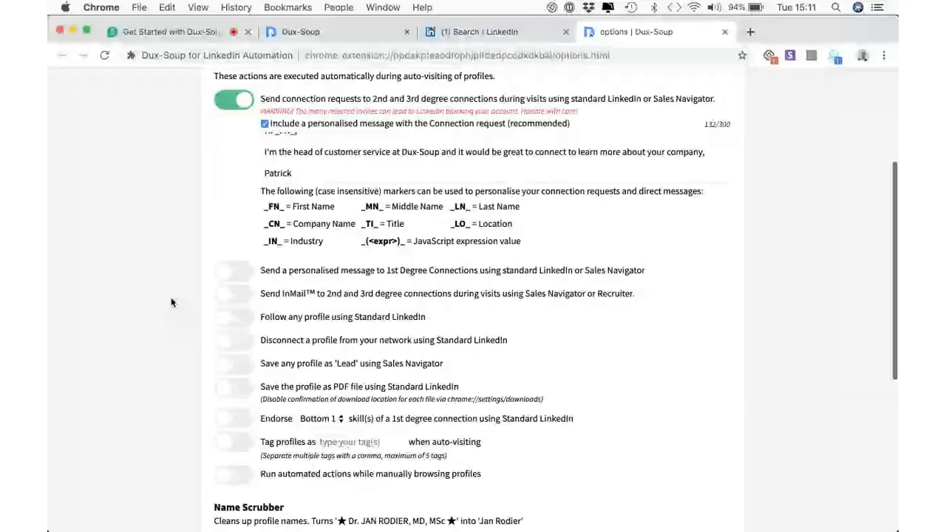
scroll(171, 302, up, 1)
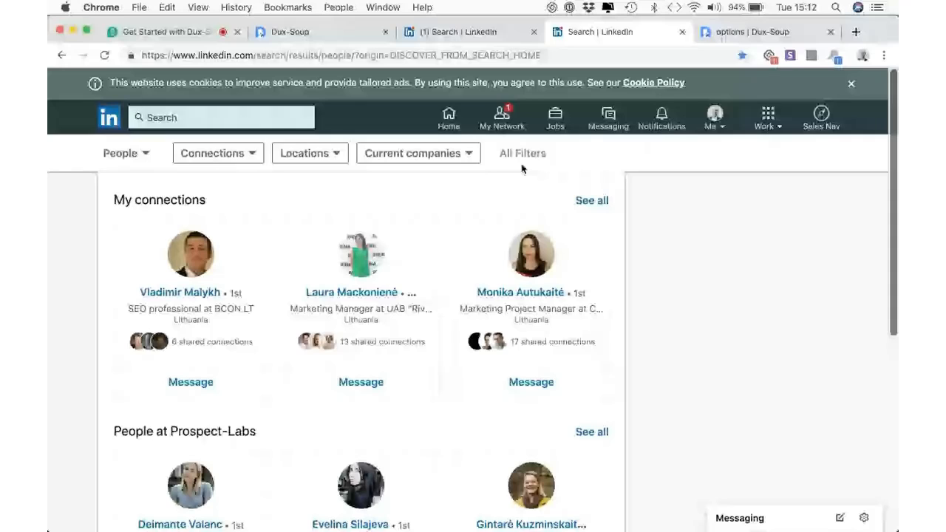
Search for 1st-degree connections in the United Kingdom with "founder" as the title, using the full people filters
click(520, 159)
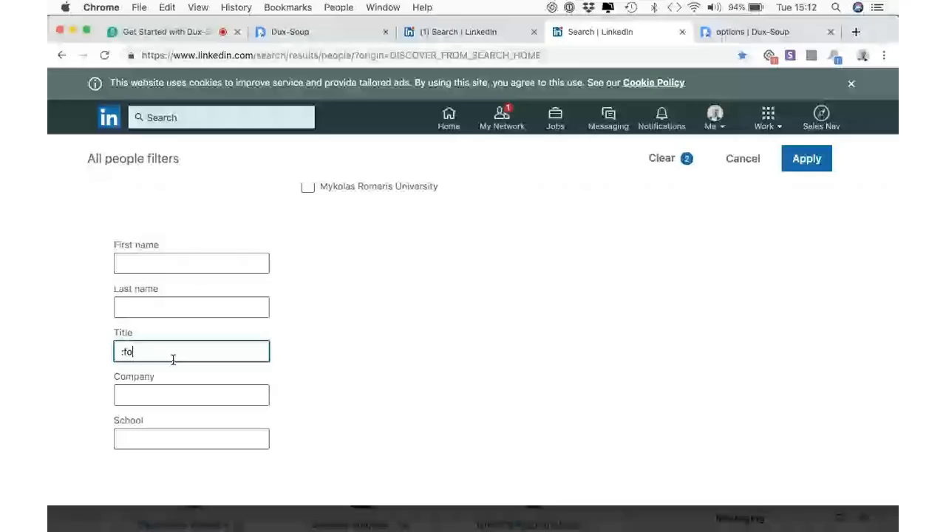
key(BackSpace)
text(ounder")
key(Return)
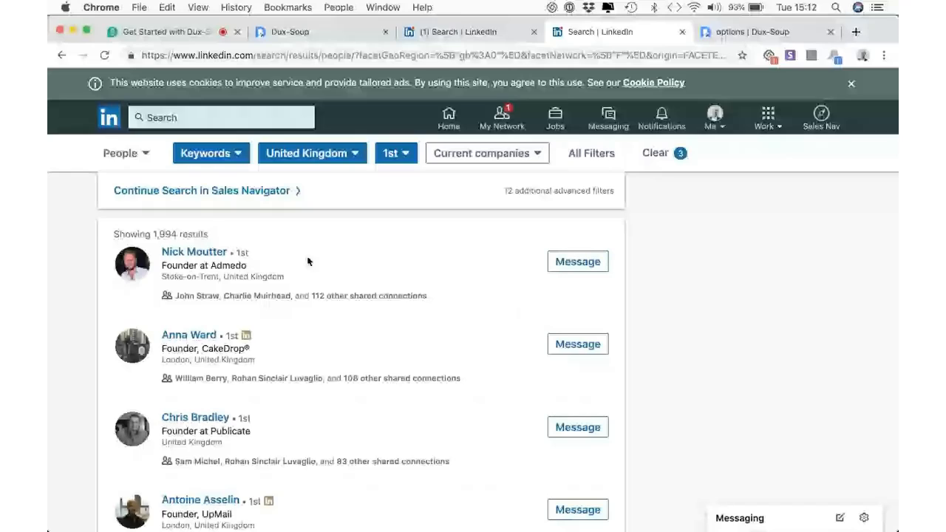
Return to the Dux-Soup options, toggle between the connection request and 1st-degree message actions, and enable connection requests
click(734, 33)
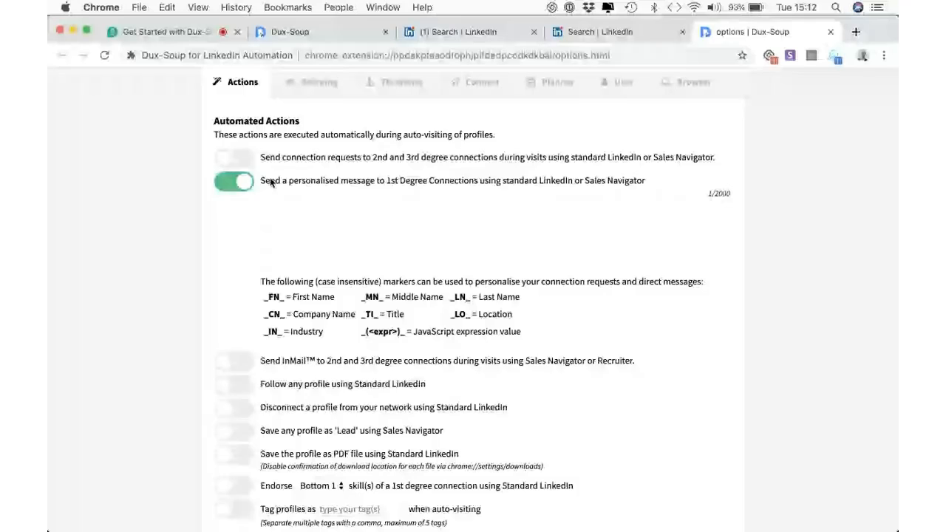
click(238, 162)
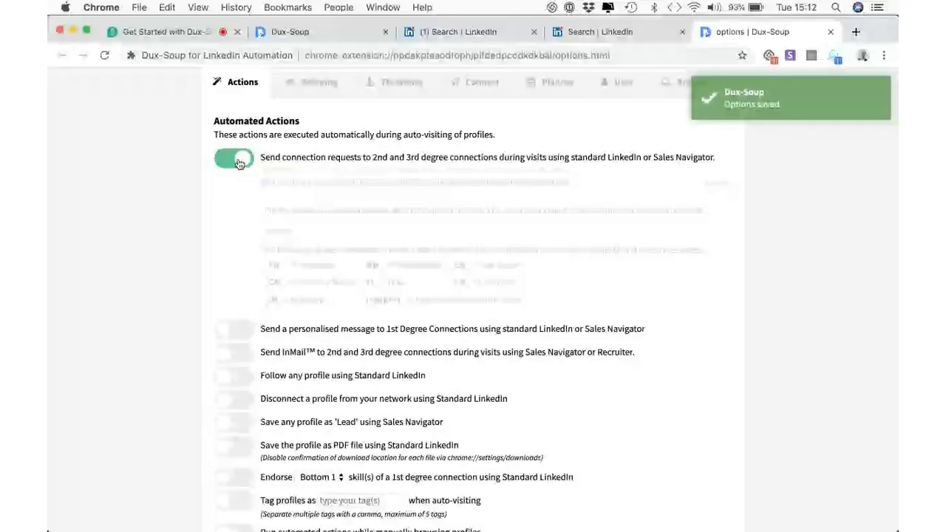
click(238, 162)
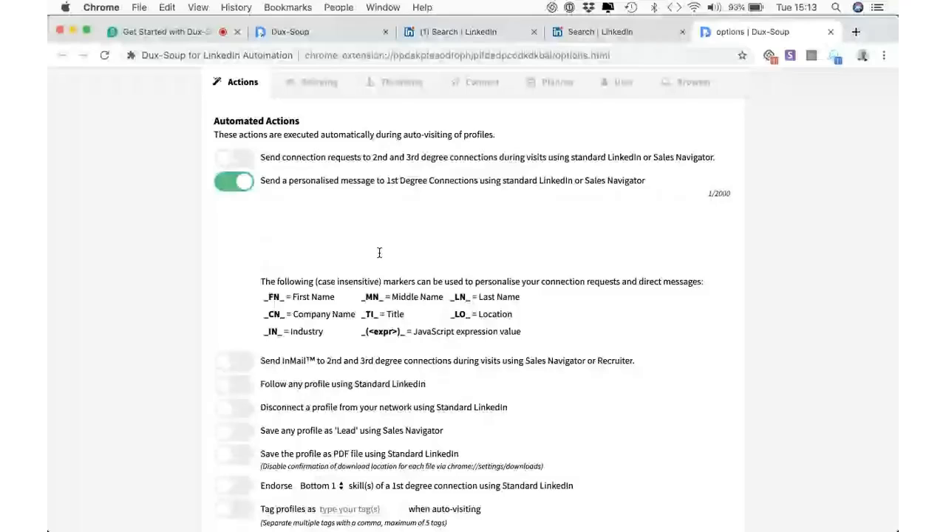
click(264, 182)
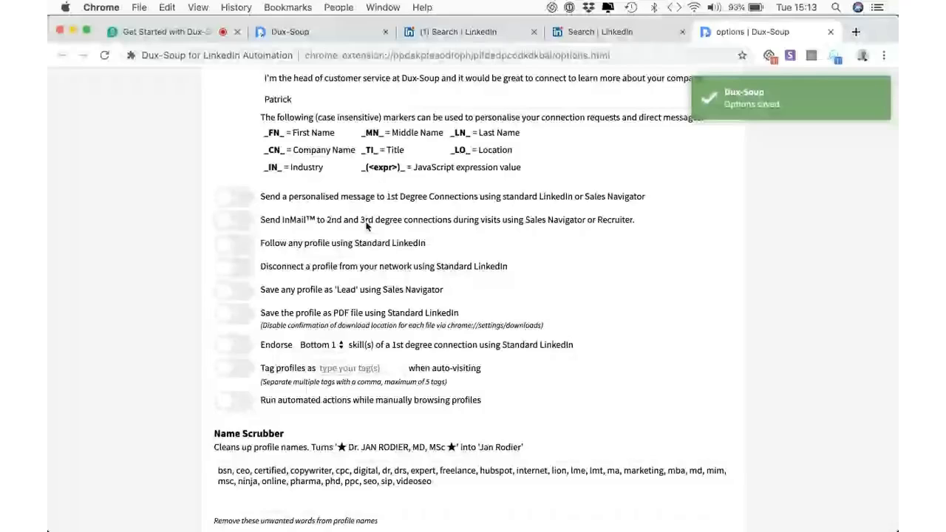
Enable the InMail action for 2nd and 3rd degree connections to view its subject and message fields, and disable it again
scroll(355, 222, down, 1)
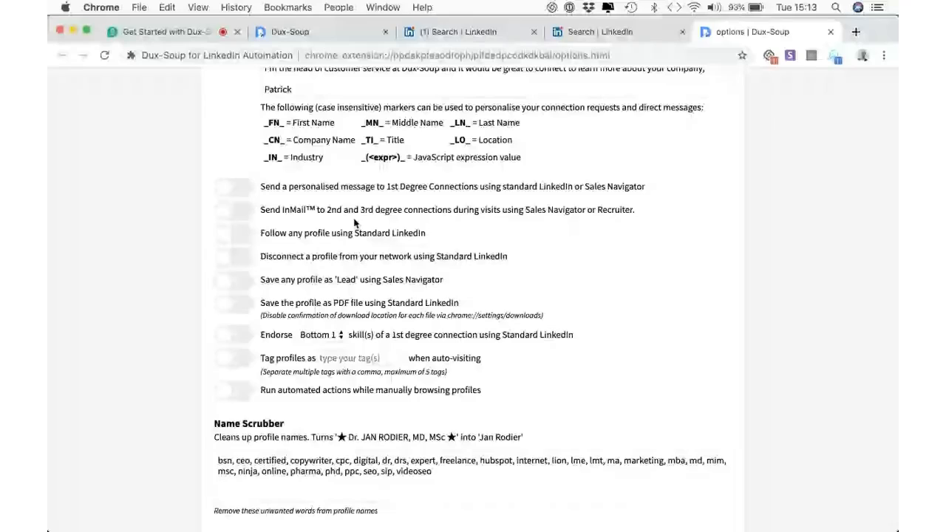
click(236, 212)
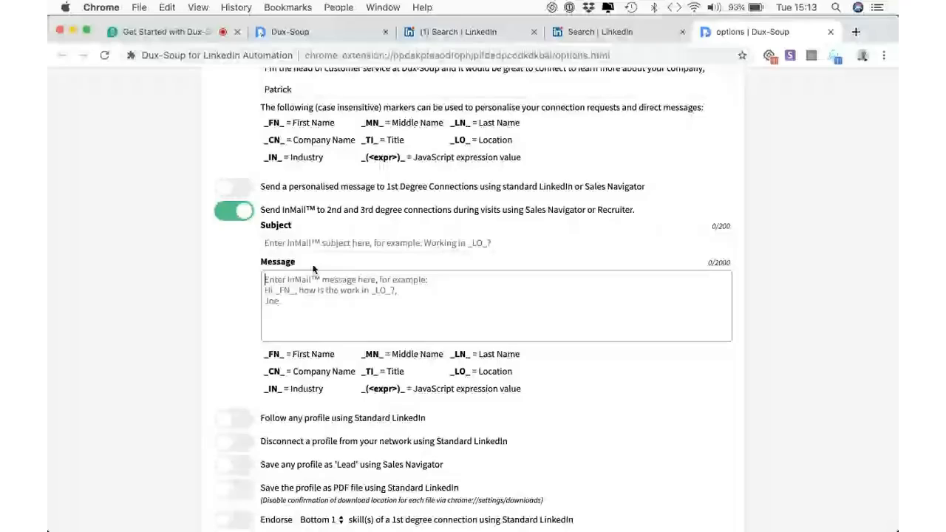
click(264, 210)
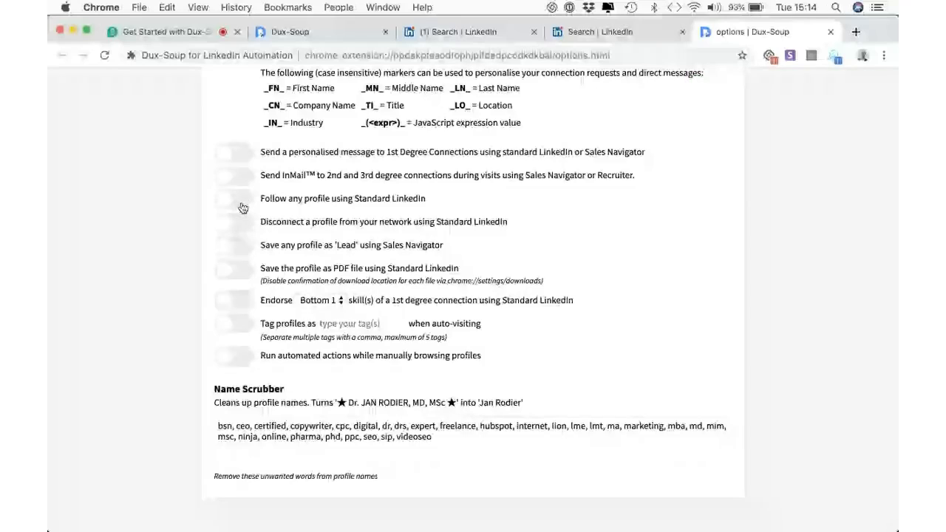
Enable the action that disconnects profiles, check the 1st-degree founder search, and return to the Dux-Soup options
click(235, 223)
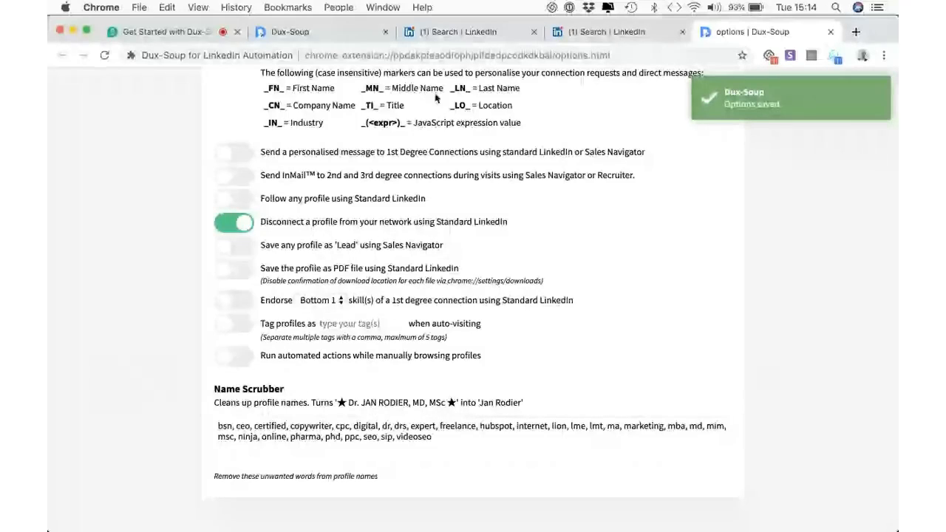
click(598, 32)
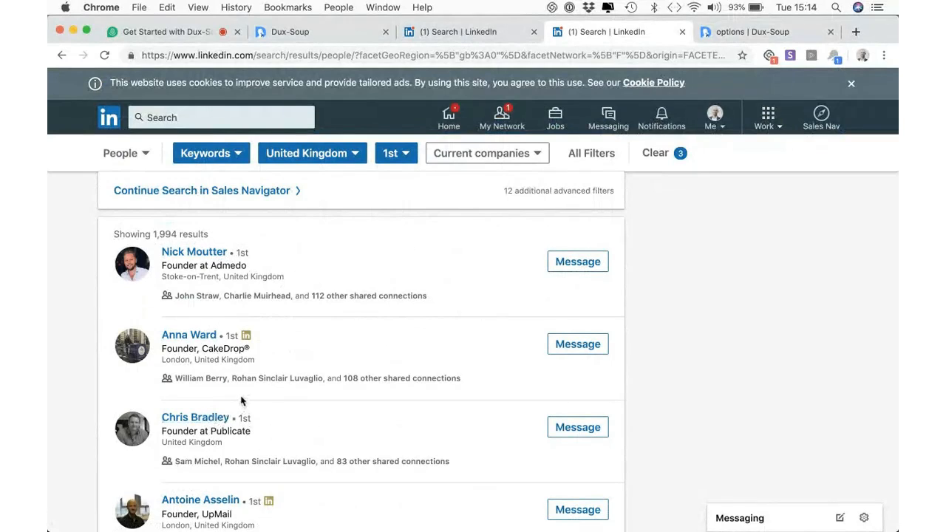
click(742, 32)
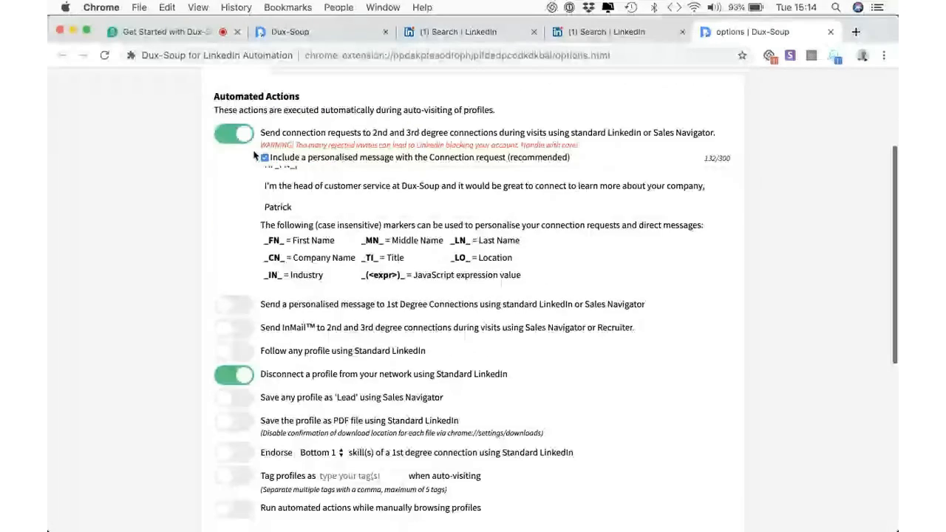
Turn off the connection request action and the action that disconnects profiles from the network
click(236, 134)
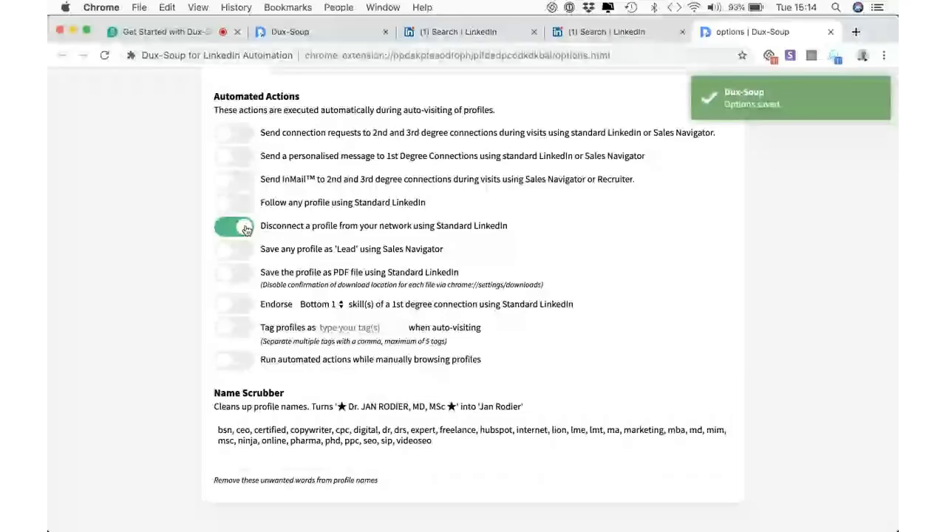
click(246, 229)
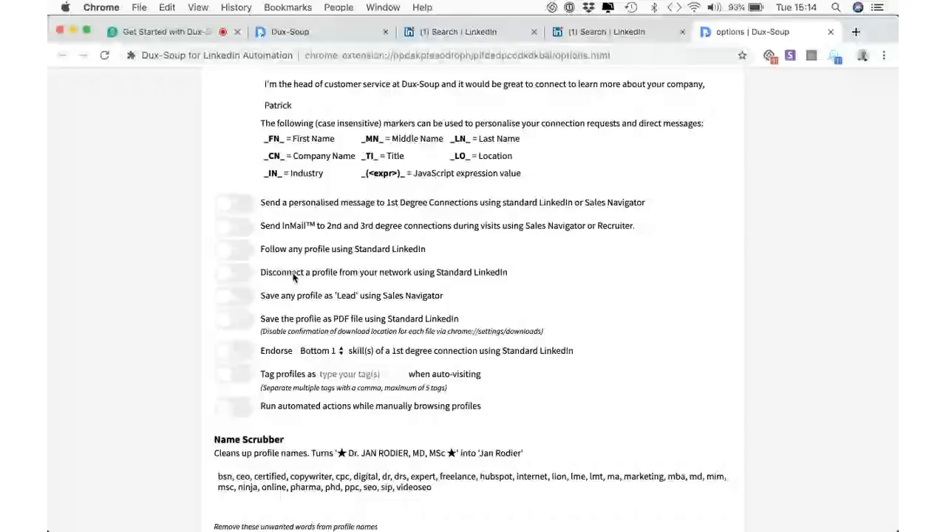
scroll(294, 277, down, 2)
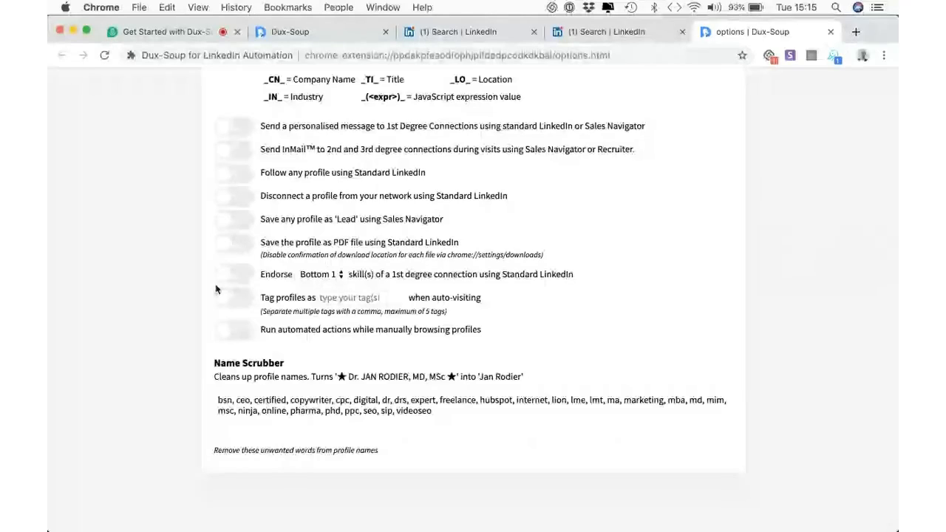
Enable the action that endorses skills of 1st-degree connections and set it to the Top 1 skill
scroll(217, 289, down, 1)
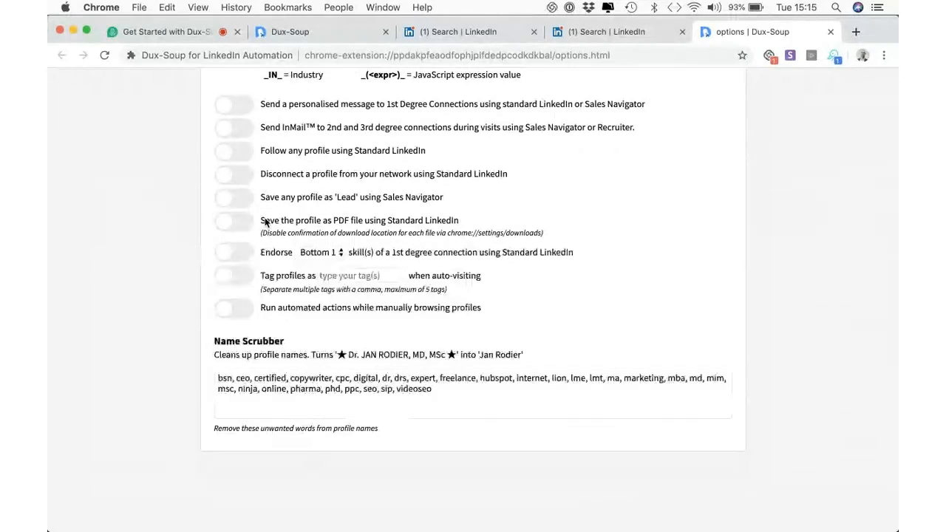
scroll(233, 251, down, 1)
click(233, 251)
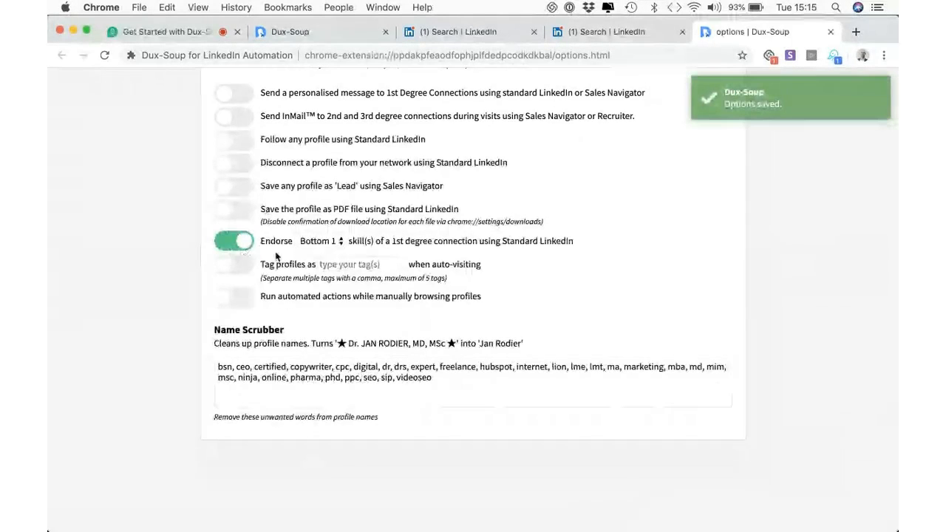
click(322, 242)
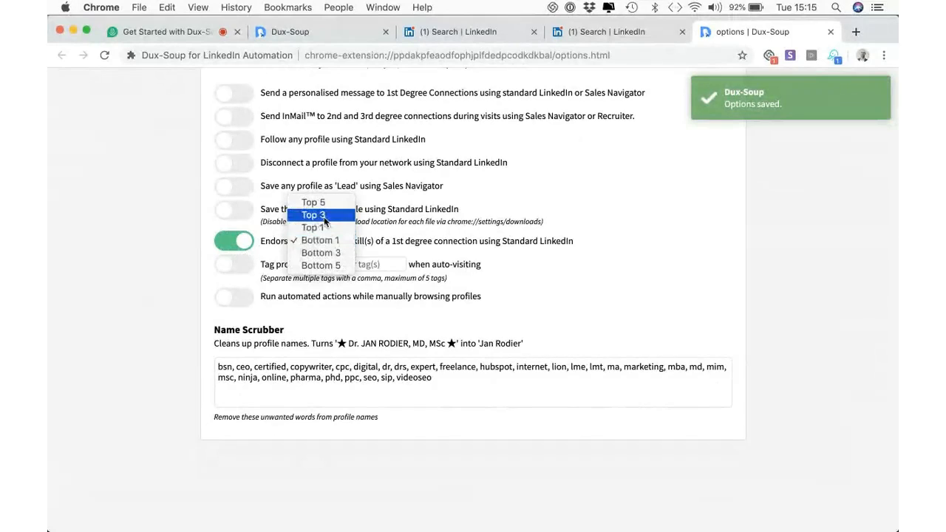
click(318, 227)
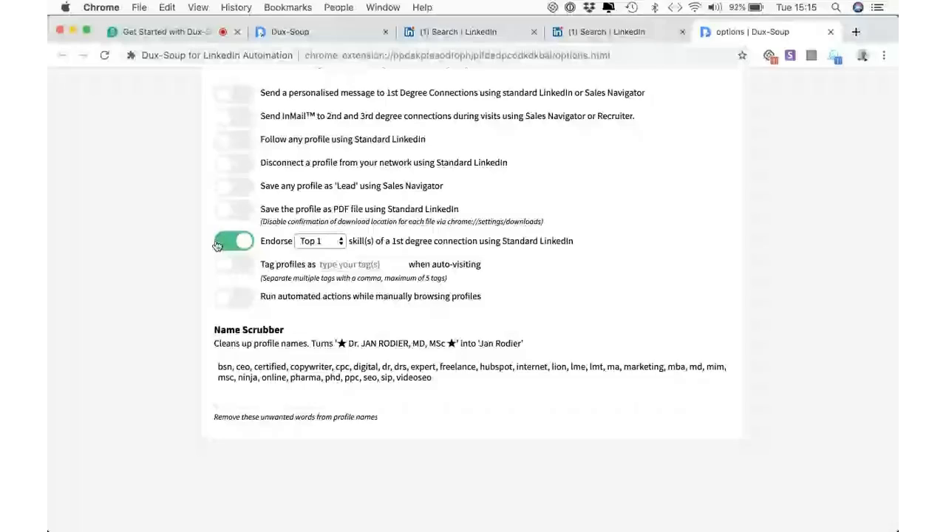
Switch to the 2nd-degree United Kingdom people search and open the first profile in the results
scroll(324, 371, up, 3)
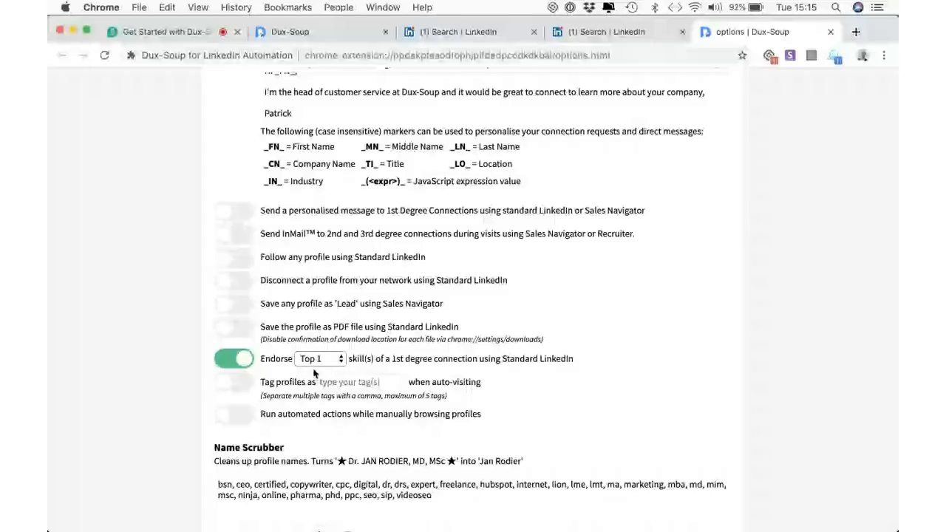
scroll(314, 375, down, 3)
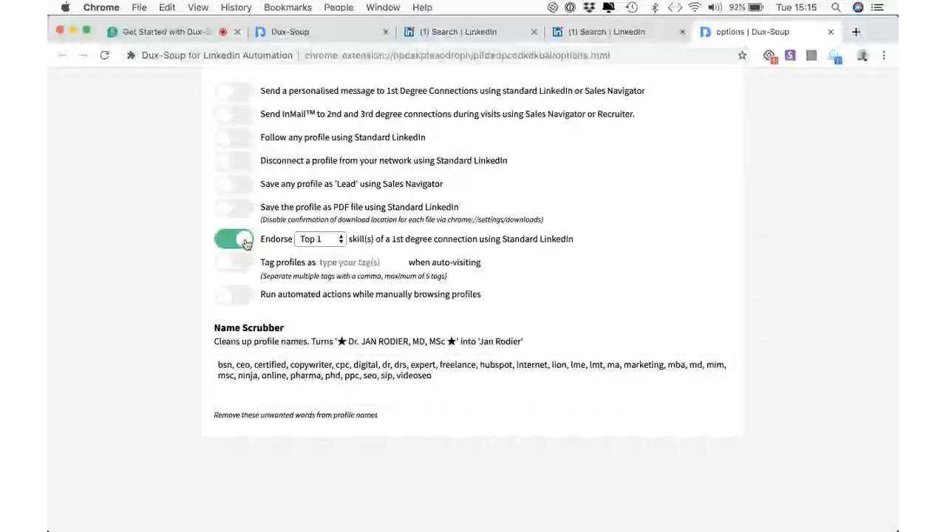
click(505, 34)
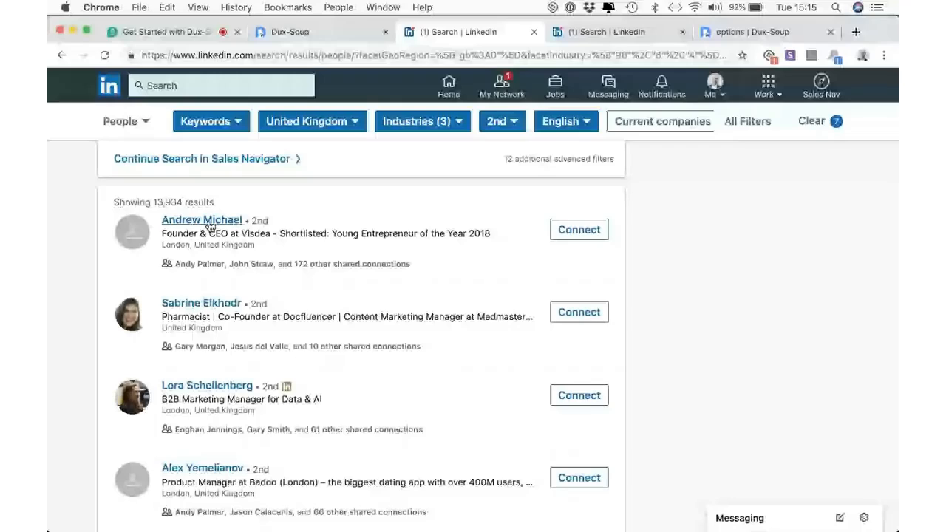
click(210, 226)
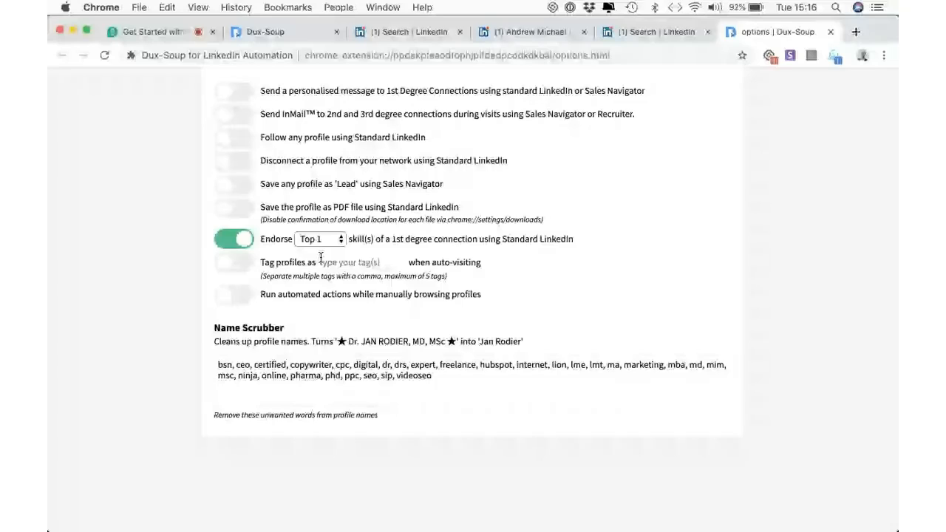
Set the auto-visit tag to "founder" in the Dux-Soup options and enable profile tagging
click(321, 259)
text(foun)
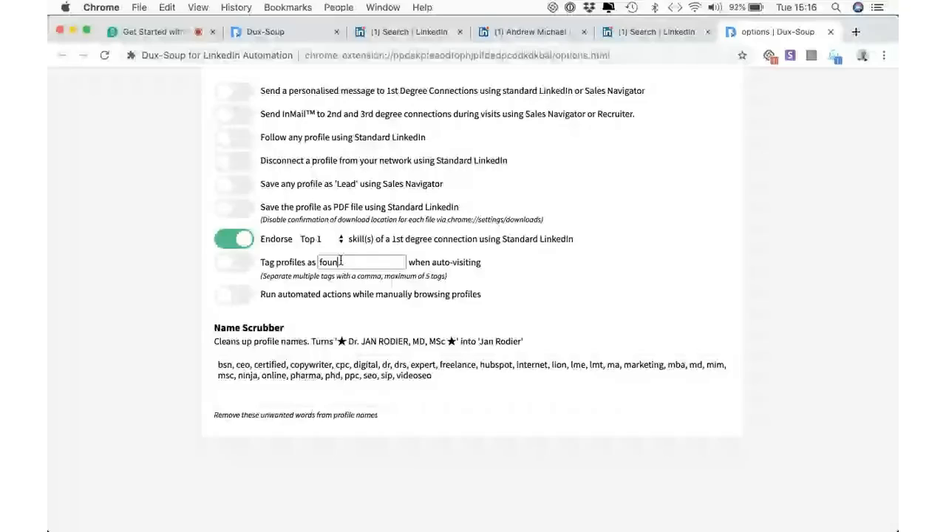
text(der)
click(339, 308)
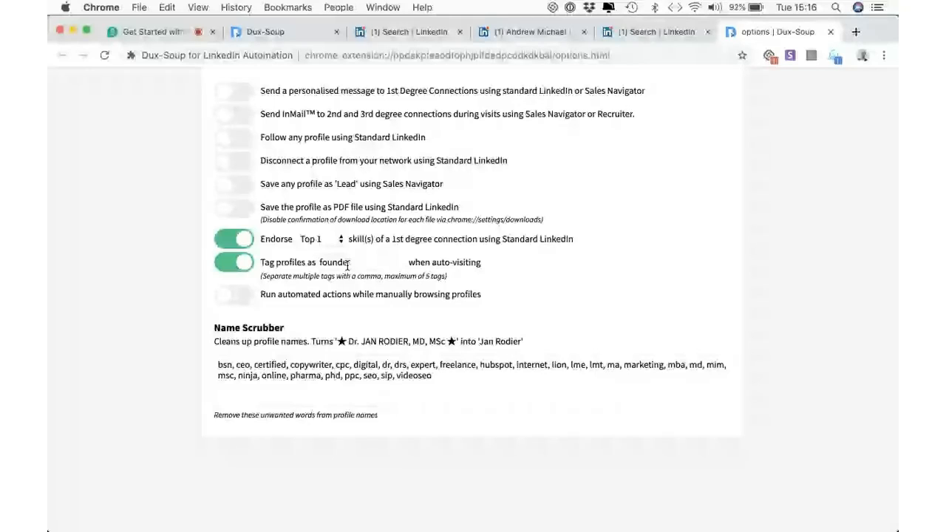
View the Tag-Search tool filtered by the founder tag, close it, and review the automated actions in the options
click(654, 31)
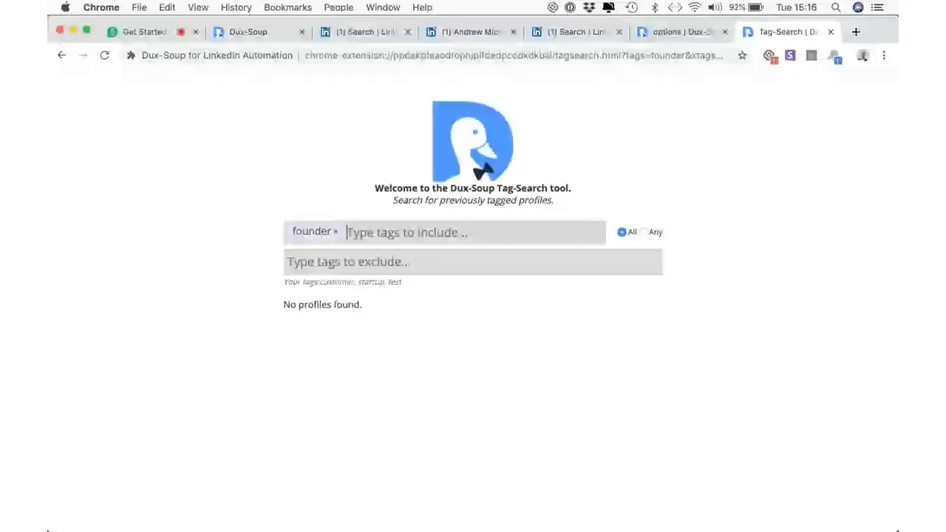
key(super+w)
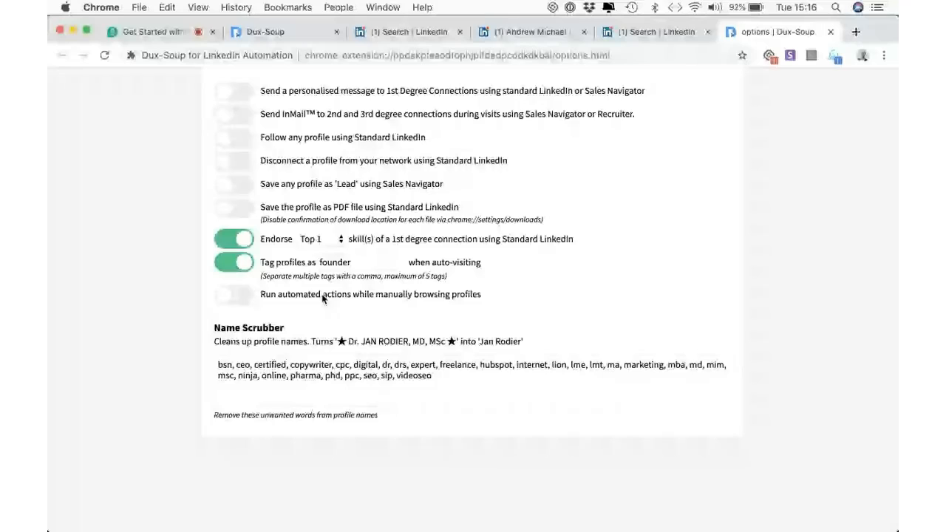
scroll(314, 272, up, 1)
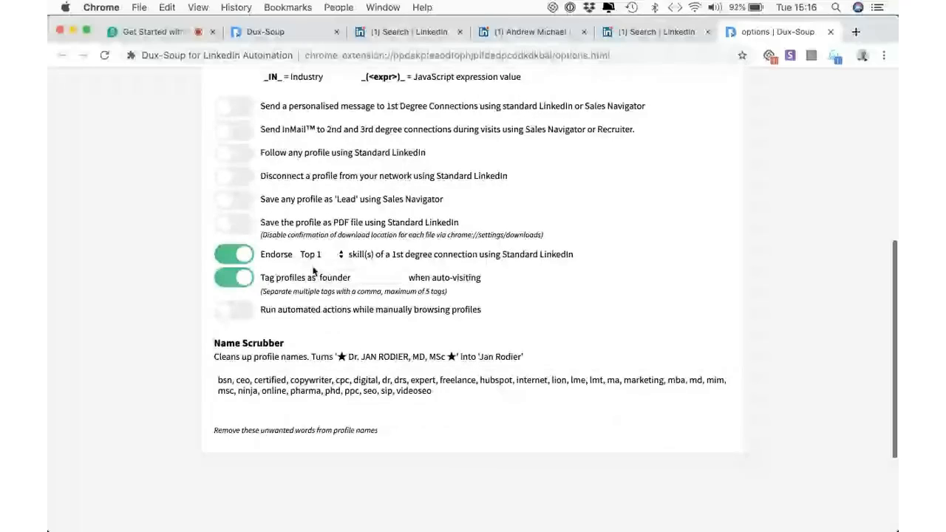
scroll(314, 272, up, 1)
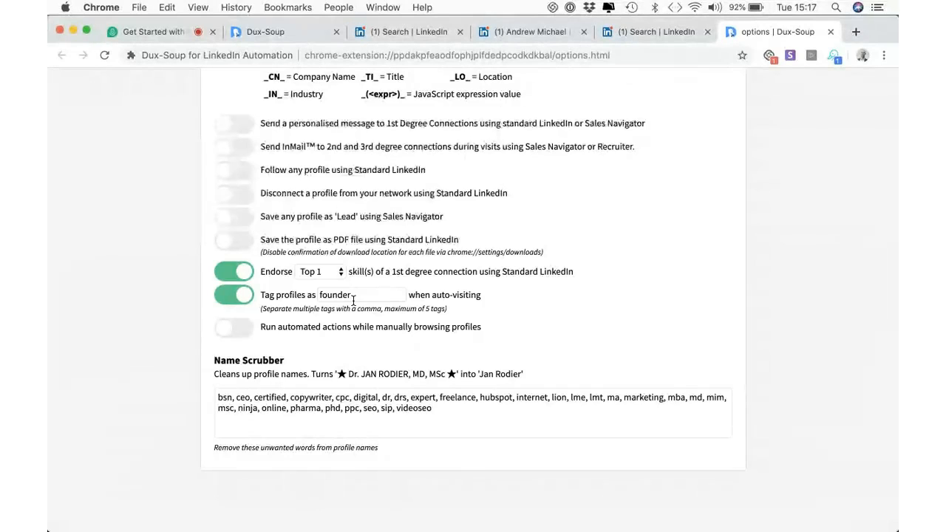
scroll(353, 300, up, 2)
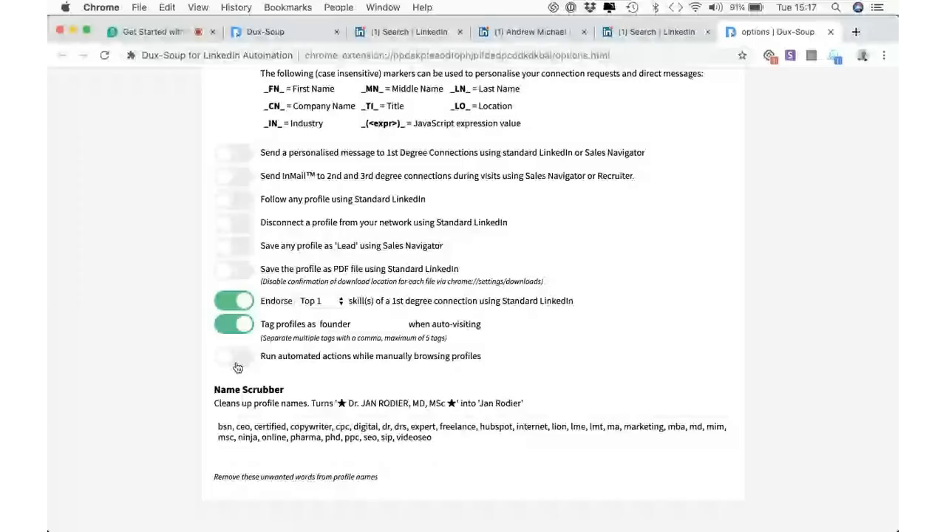
scroll(237, 367, up, 5)
scroll(396, 201, down, 4)
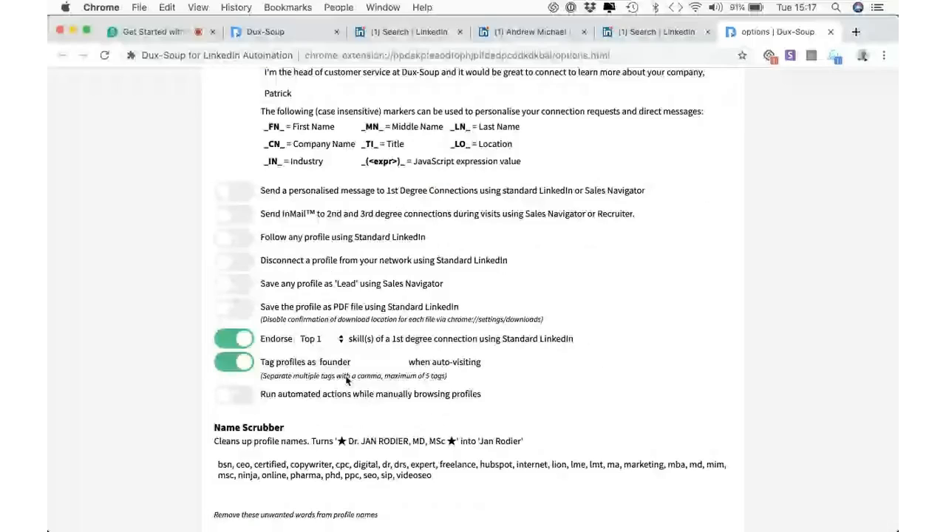
scroll(169, 329, down, 1)
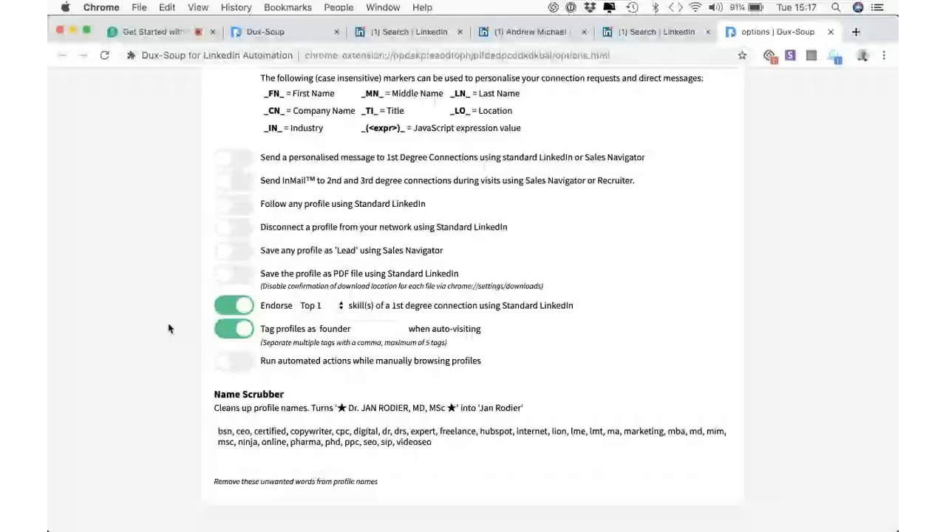
Enable connection requests with a personalised message, together with endorsing the Top 1 skill and tagging profiles as founder
scroll(168, 329, up, 4)
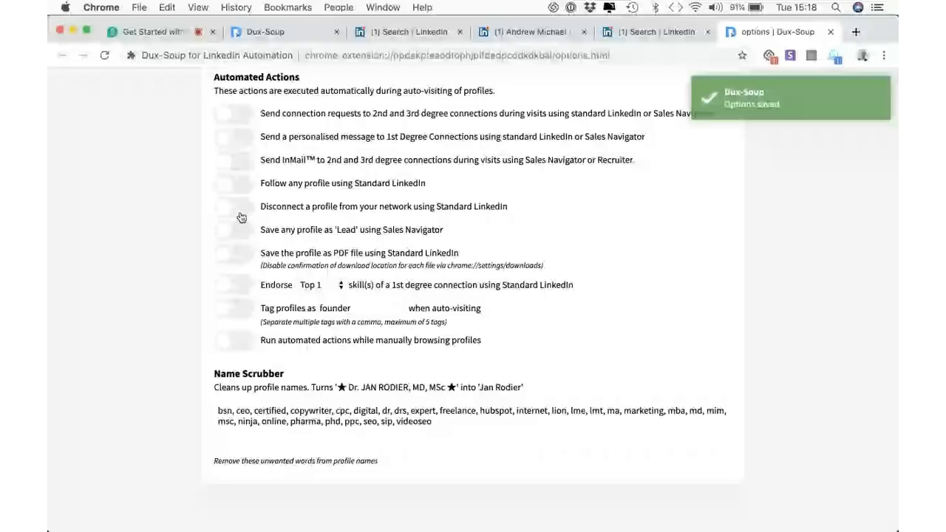
click(235, 114)
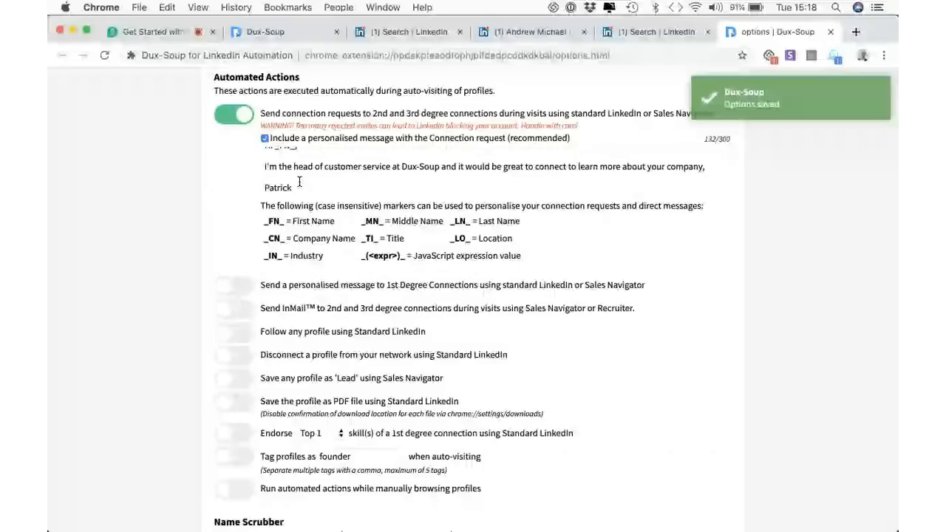
scroll(300, 182, up, 2)
scroll(212, 199, down, 5)
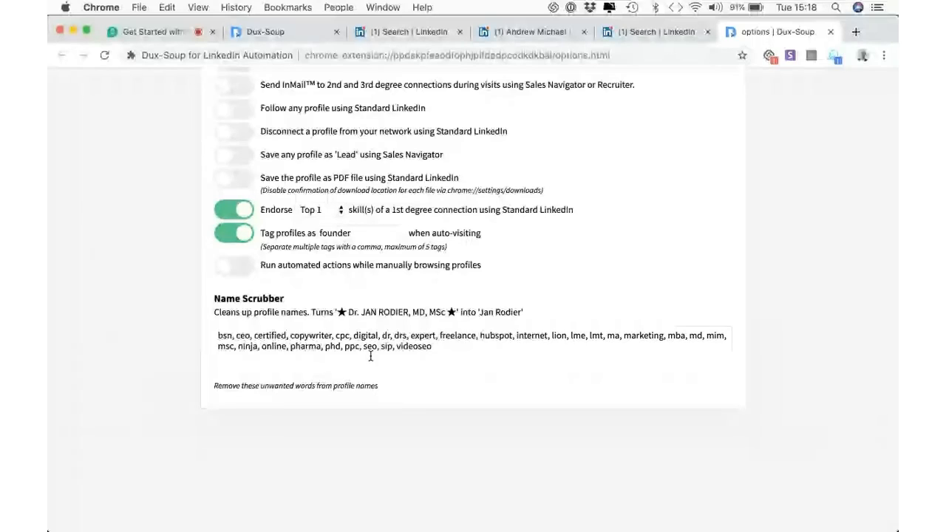
Review the Name Scrubber and the automated actions, and open the profile skipping settings
scroll(370, 356, up, 2)
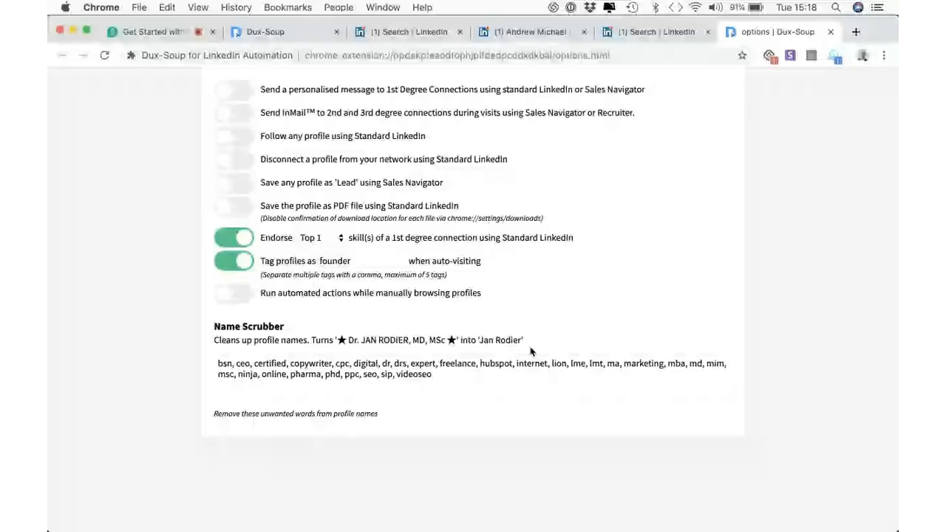
scroll(231, 293, up, 5)
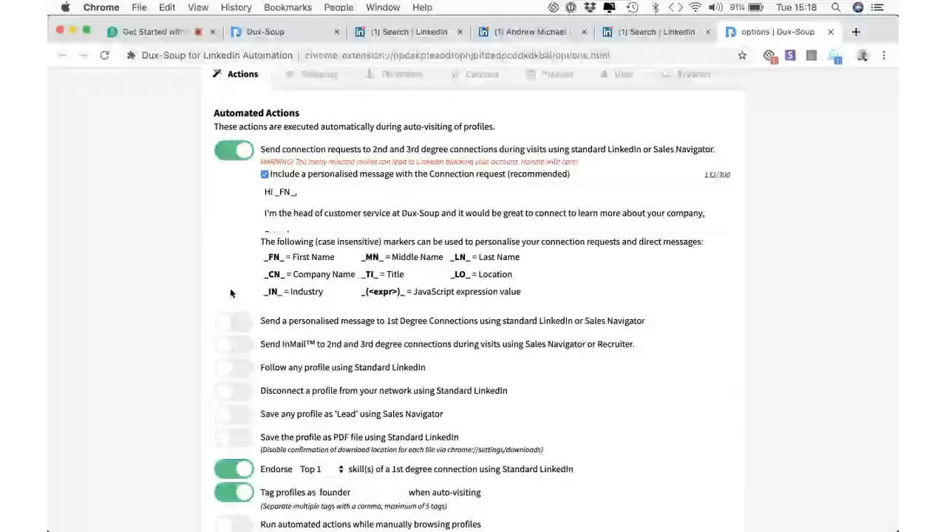
scroll(230, 294, down, 1)
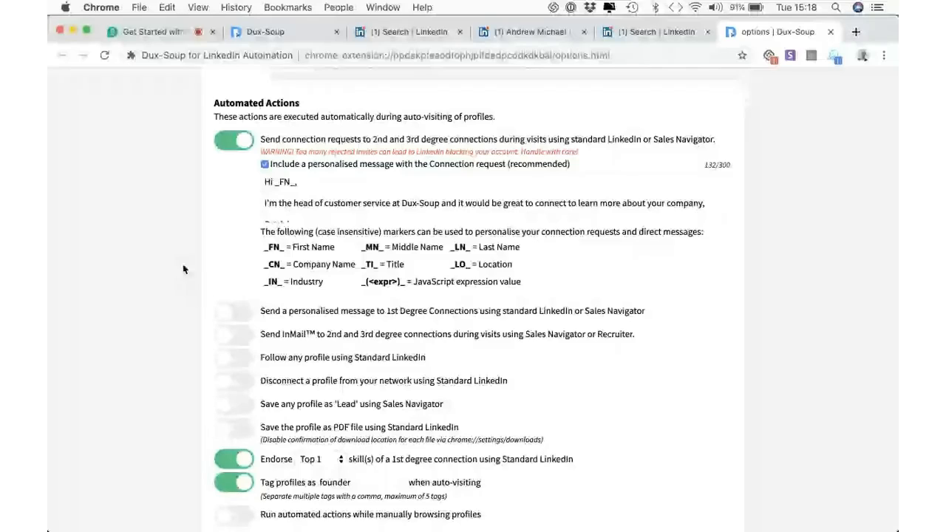
scroll(195, 262, up, 2)
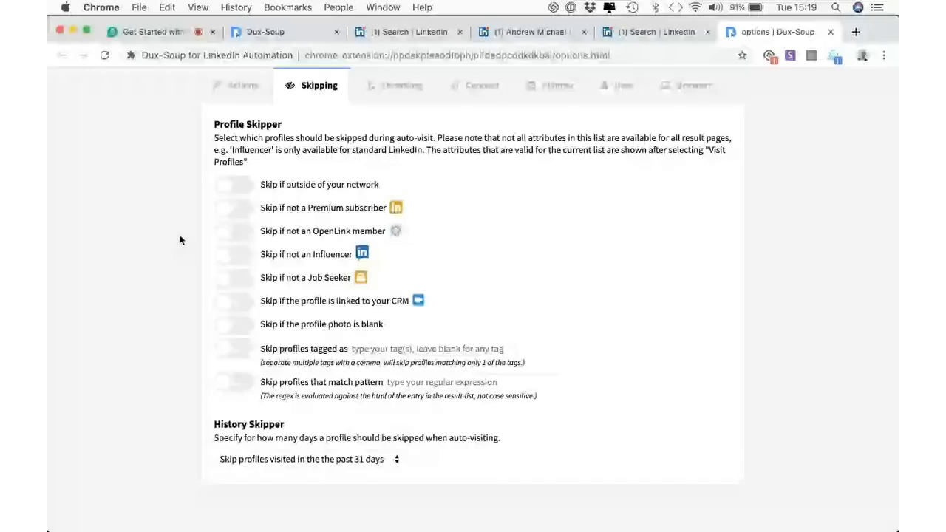
Compare the Starter, Professional and Turbo plans on the Dux-Soup pricing page and return to the extension options
click(263, 31)
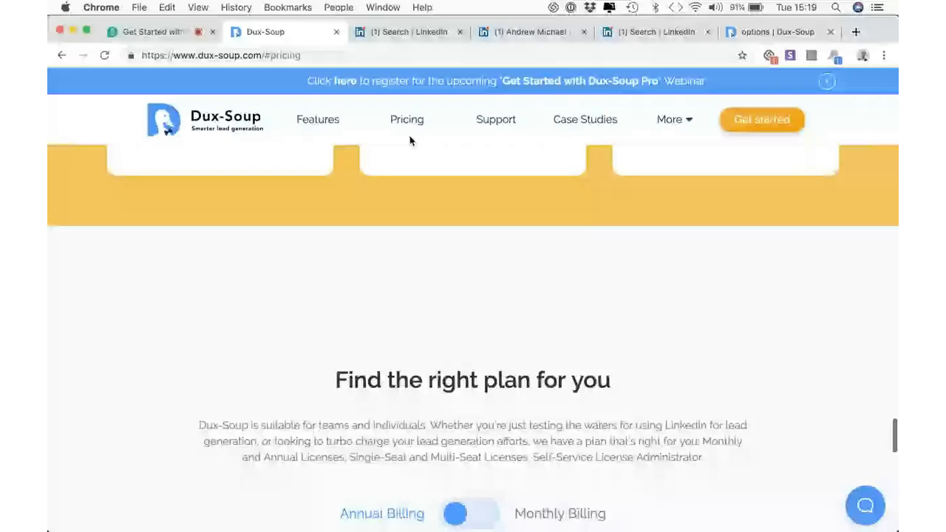
scroll(589, 365, down, 5)
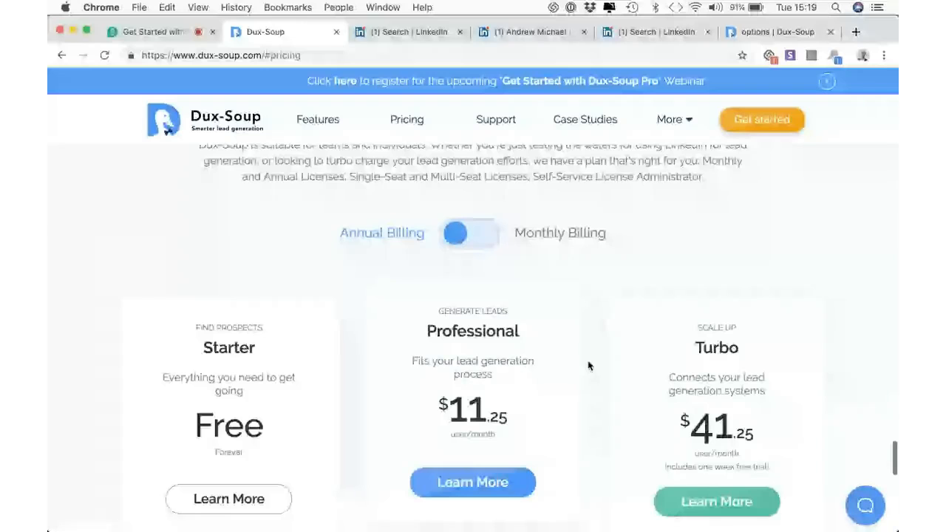
scroll(611, 331, down, 1)
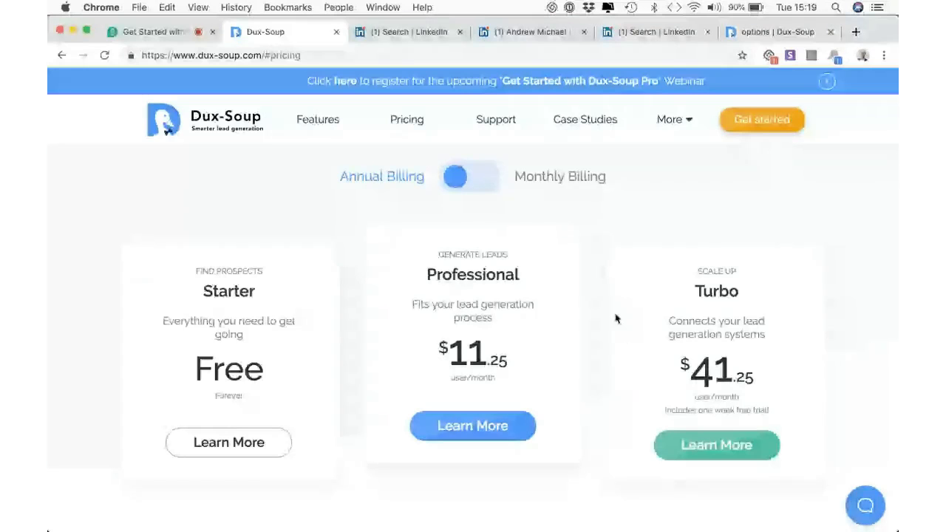
click(777, 32)
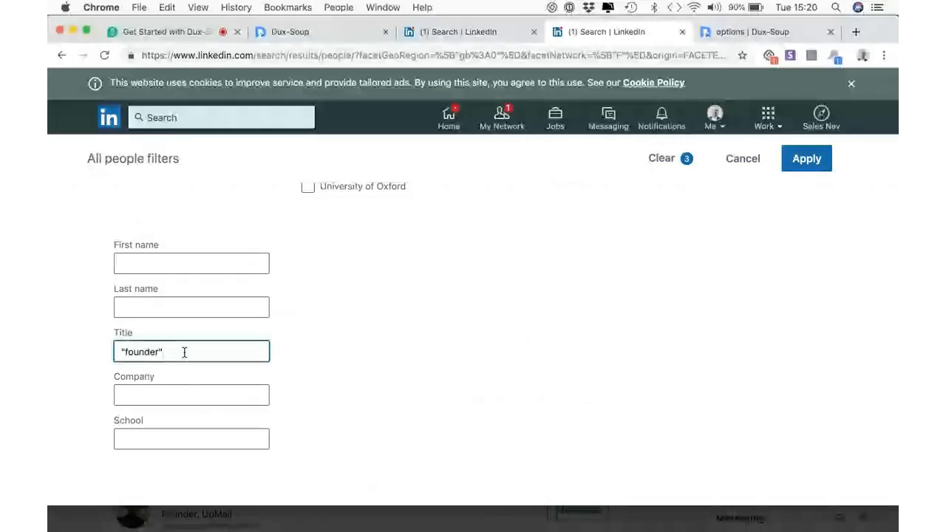
Extend the 1st-degree search's title filter to "founder" OR "CEO" and apply the filters
text(OR "CE)
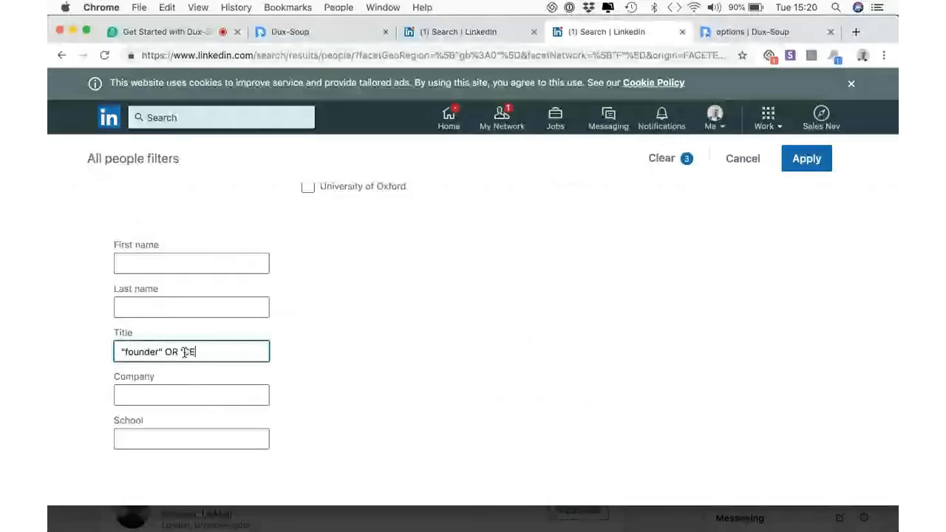
text(O")
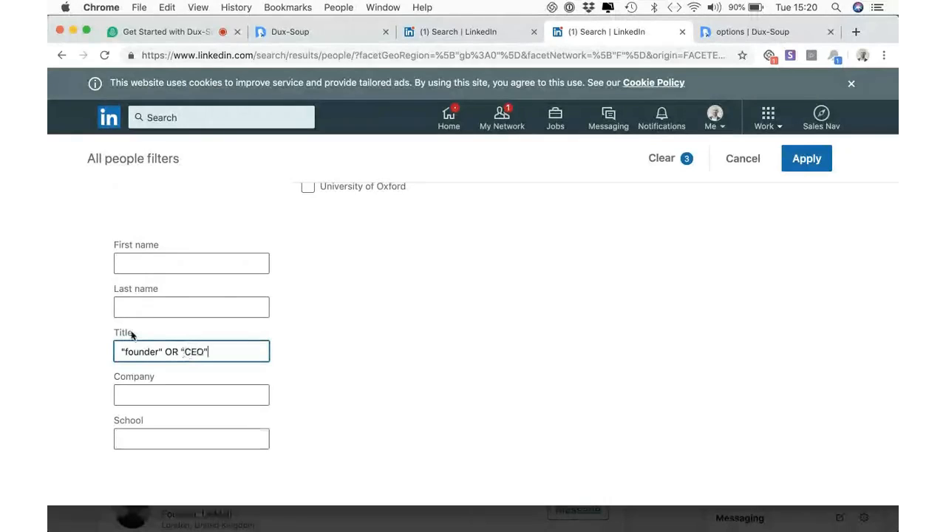
scroll(159, 347, up, 10)
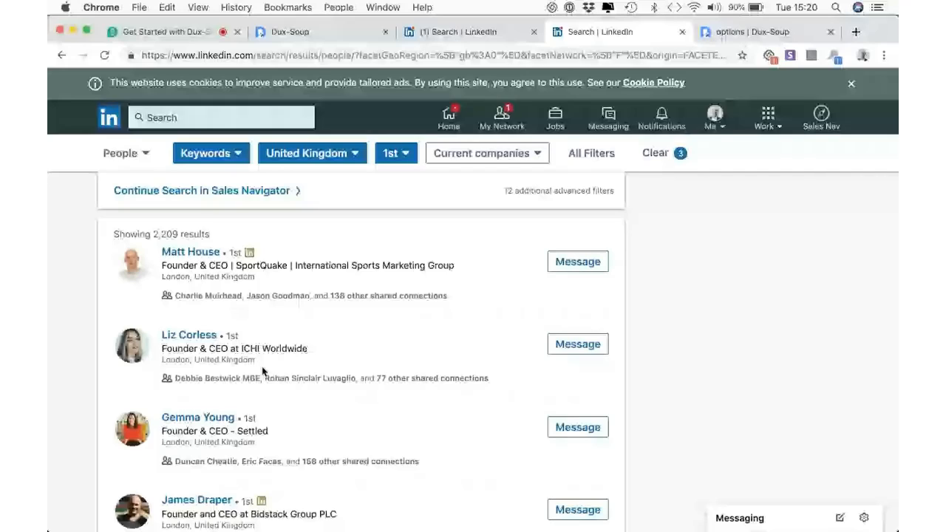
Examine the Profile Skipper and History Skipper settings in the Dux-Soup options and return to the 1st-degree search
click(727, 30)
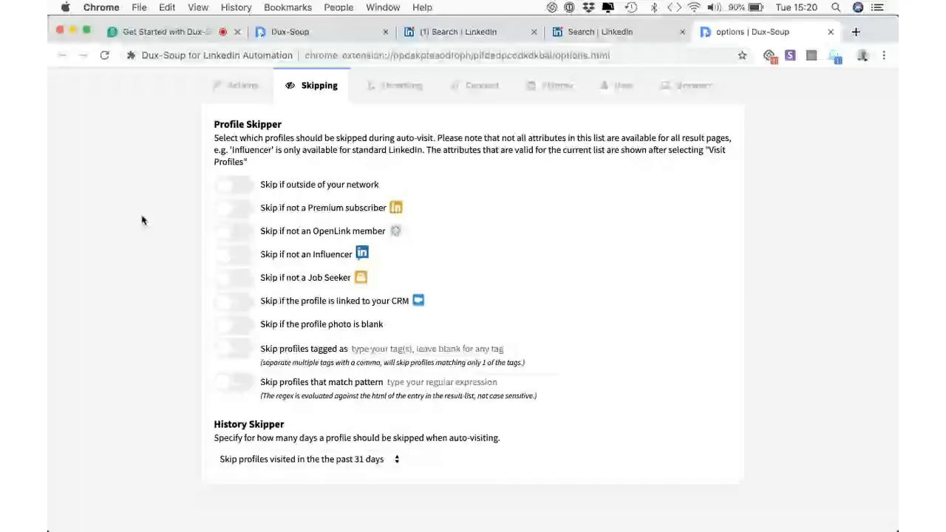
scroll(148, 207, up, 1)
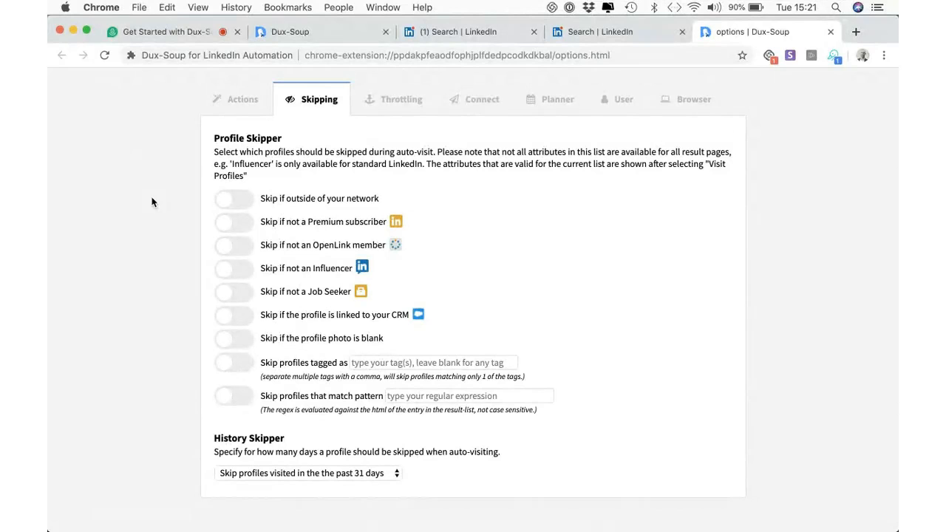
click(602, 32)
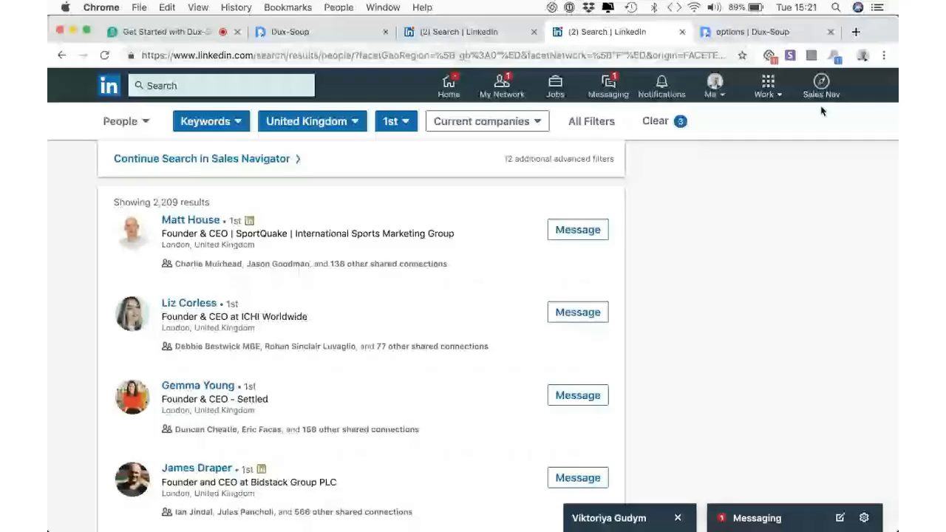
Search the web for "recruiten" in a new tab and open the Recruit'em X-Ray Search site
click(855, 32)
text(recruit)
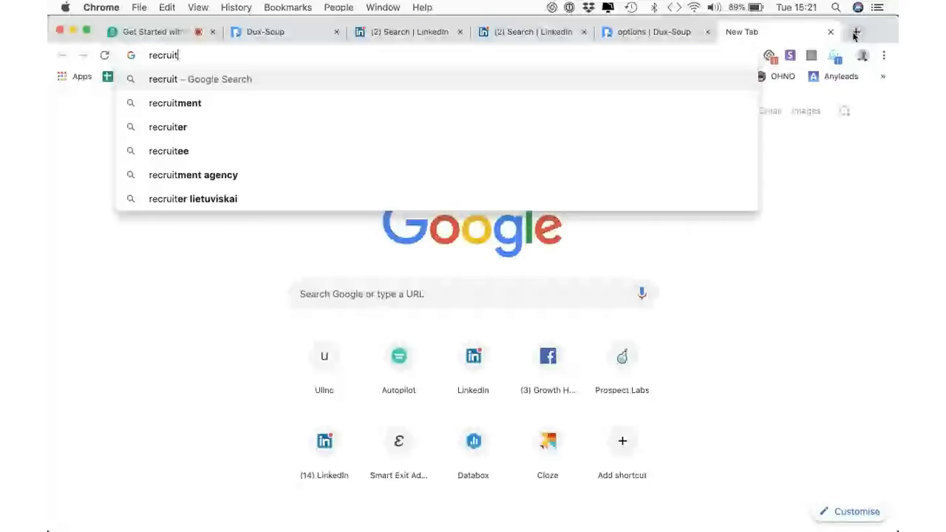
text(en)
key(Return)
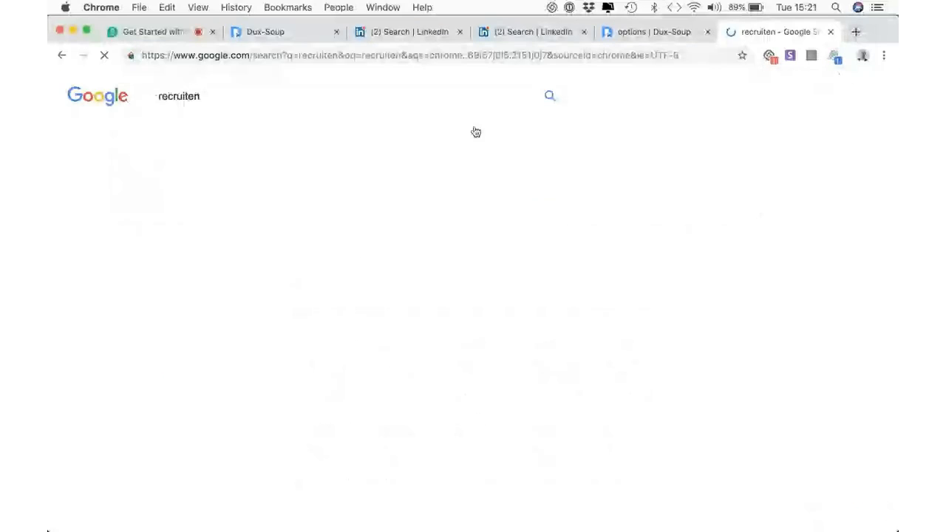
click(207, 366)
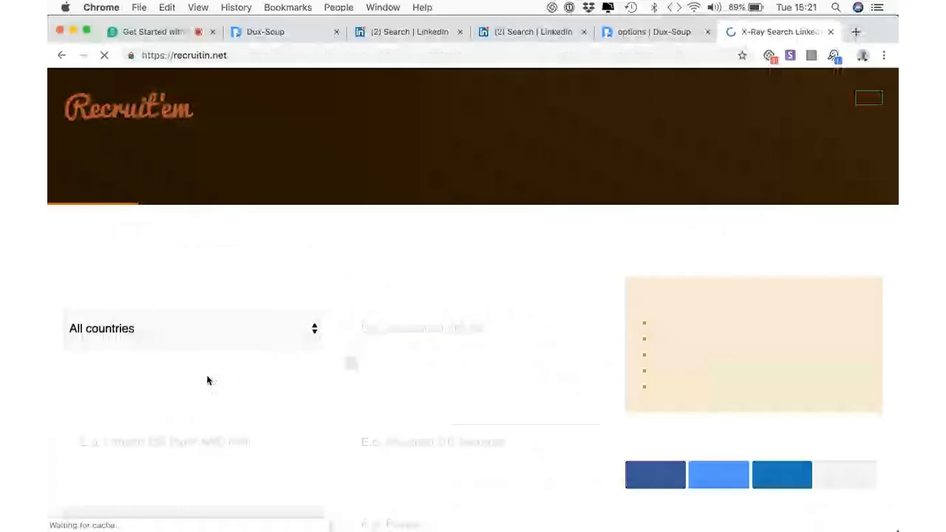
Set the LinkedIn X-Ray search to country United Kingdom and job title "founder or co-founder"
scroll(406, 297, down, 1)
click(407, 297)
text(fo)
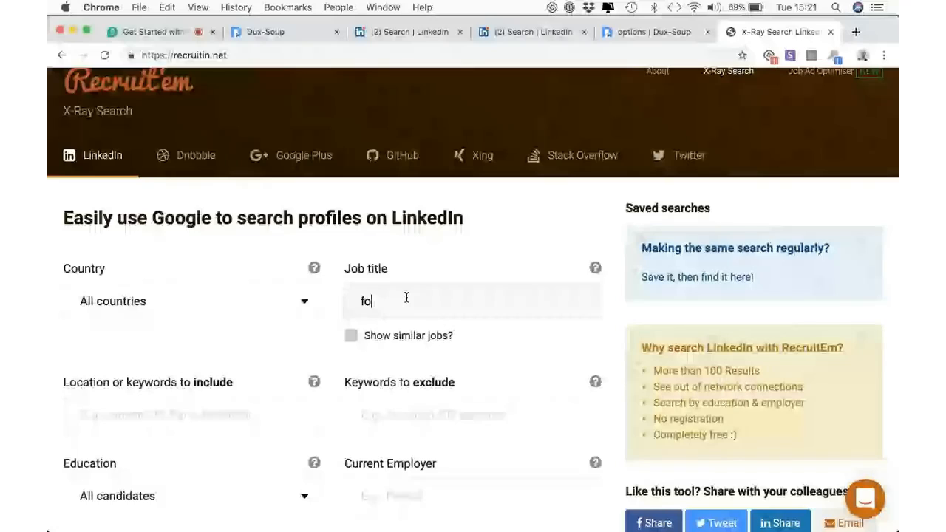
text(under or co-founder)
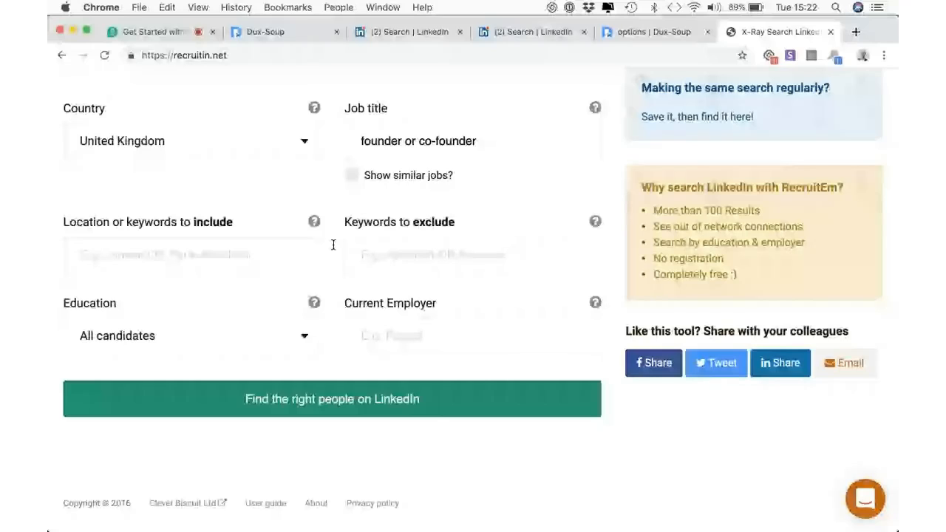
Add "Startup" as the keyword to include, generate the search query and open it in Google
click(310, 254)
text(Startup)
scroll(265, 267, up, 1)
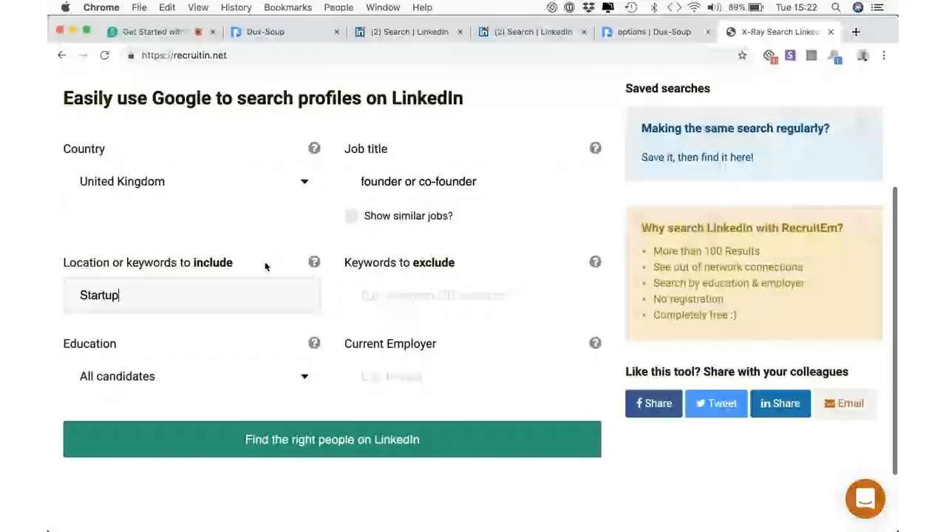
key(Return)
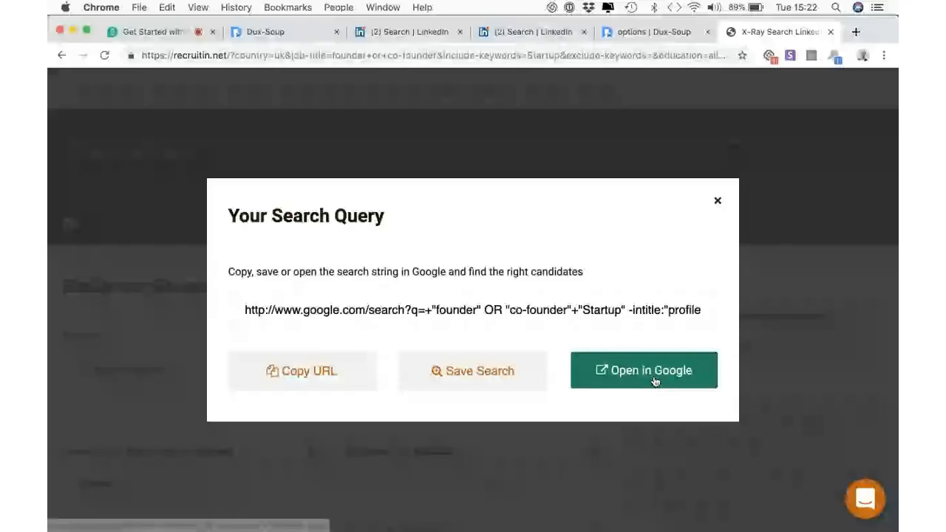
click(655, 381)
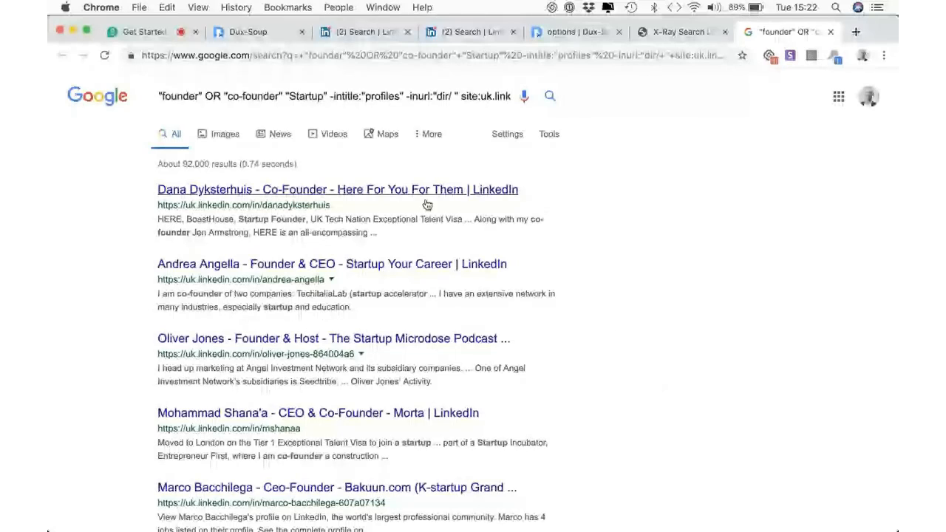
Disable "Set robot and recorder to 'off' on new tabs" in the Dux-Soup browser options and reload the Google results
click(577, 32)
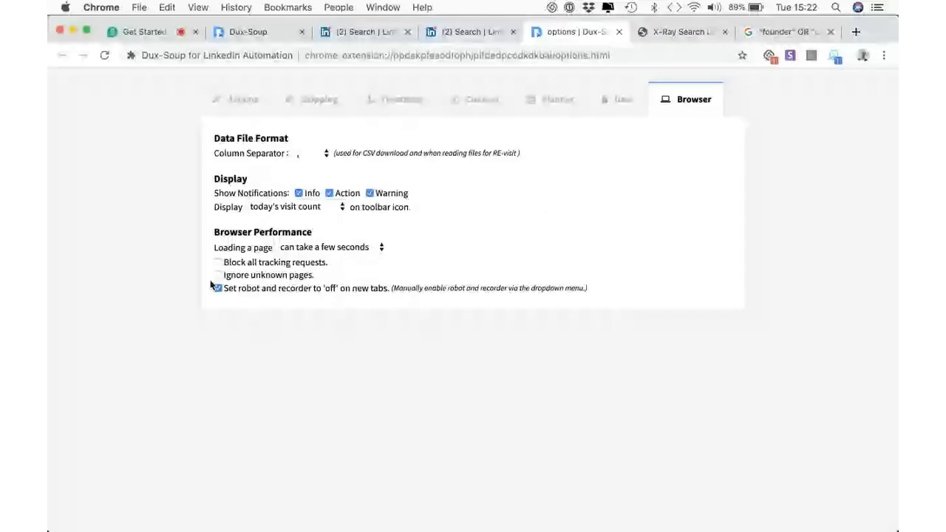
click(789, 32)
key(super+r)
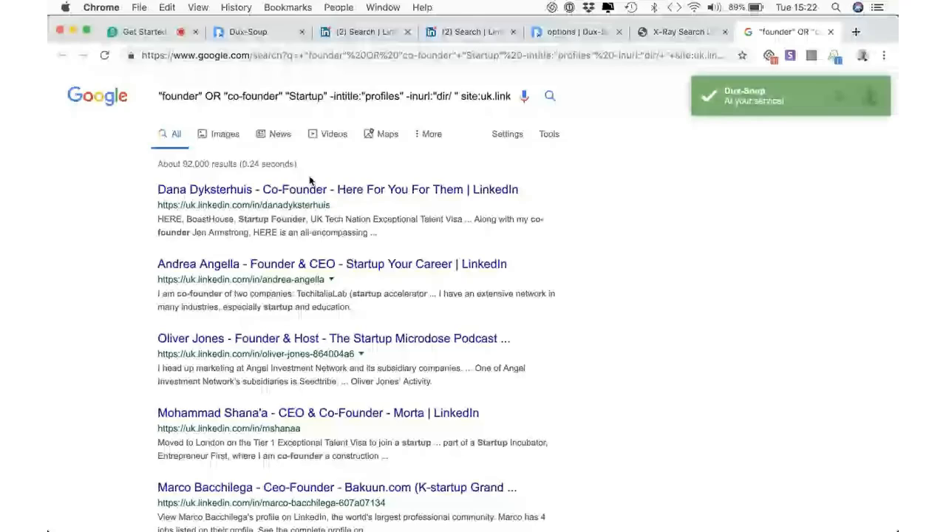
Browse the Google results for startup founders' LinkedIn profiles and compare them with the generated Recruit'em query
scroll(557, 309, down, 10)
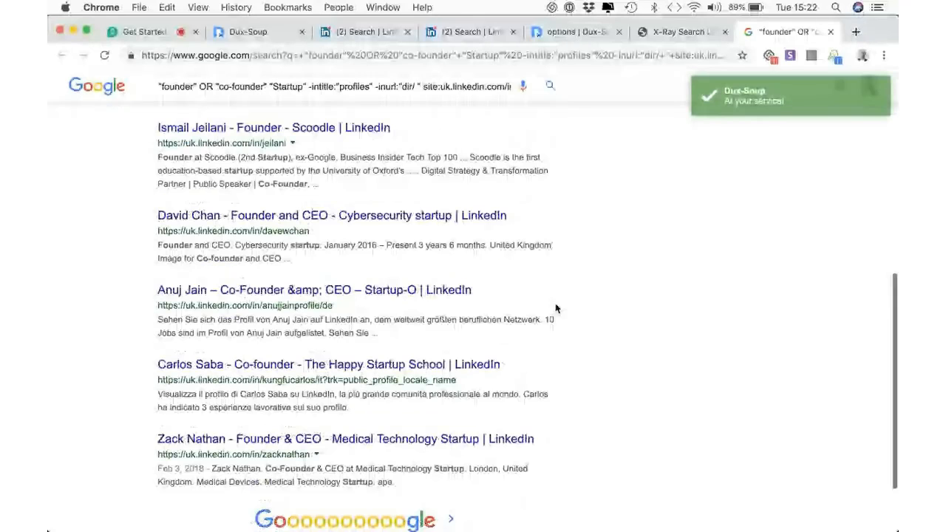
scroll(557, 309, down, 2)
scroll(498, 308, up, 3)
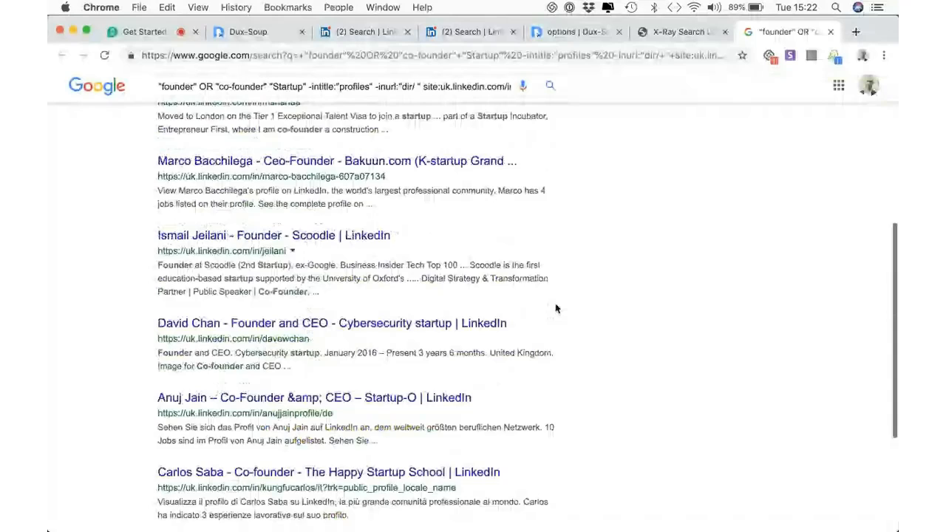
scroll(555, 306, down, 4)
scroll(451, 260, up, 15)
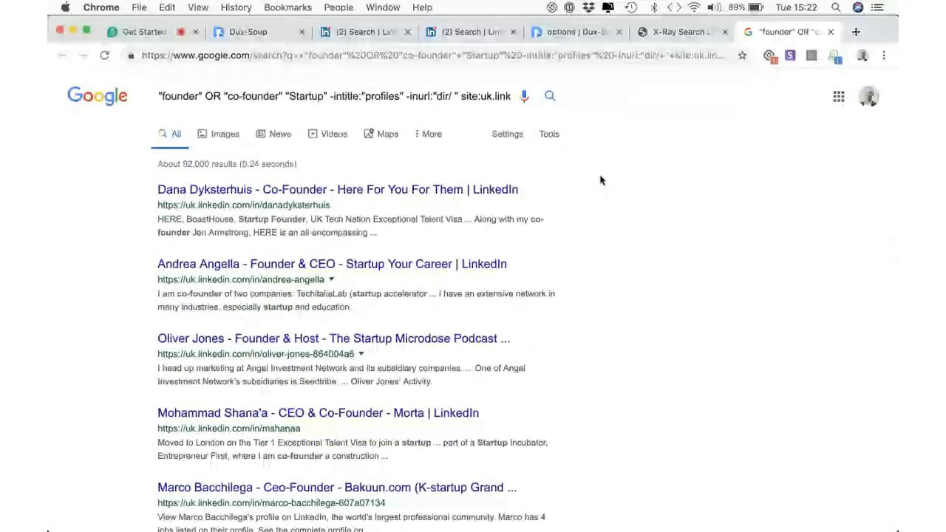
click(684, 31)
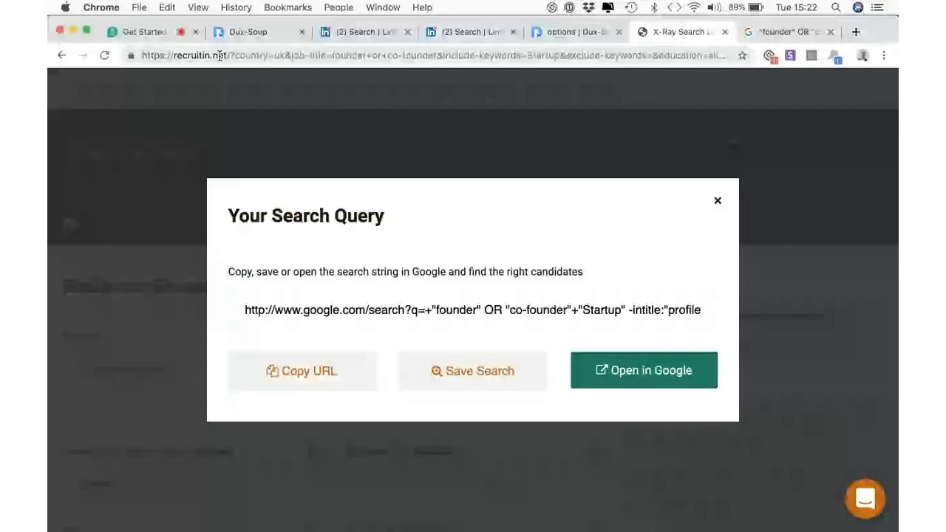
click(789, 32)
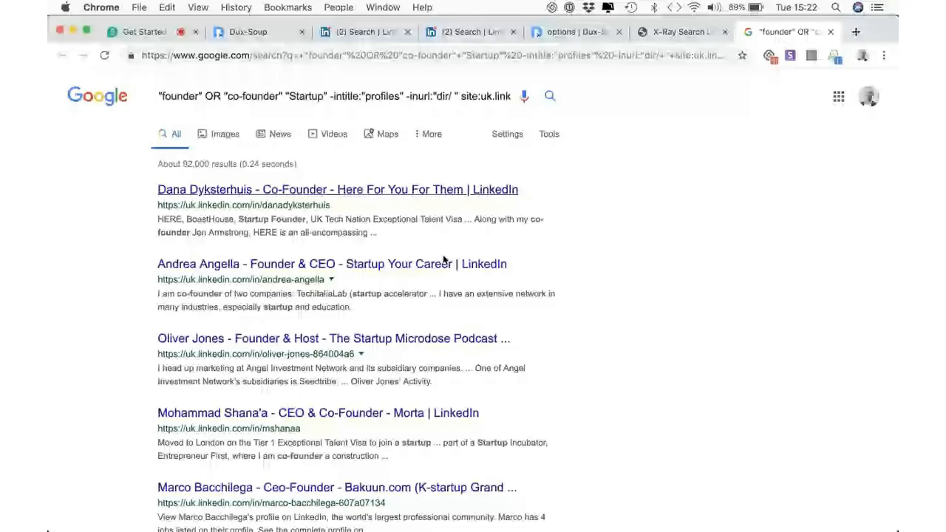
Close the Google results and Recruit'em pages and return to the 1st-degree LinkedIn search
click(827, 35)
click(826, 35)
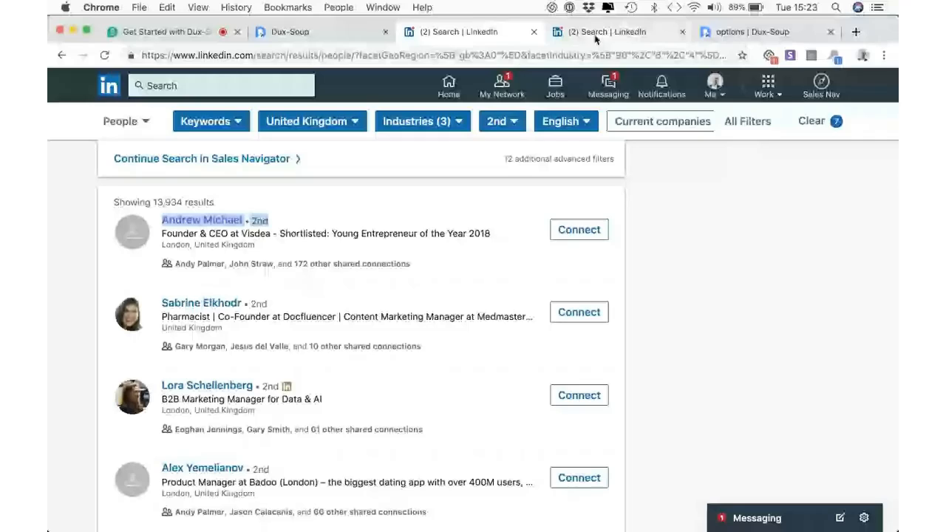
click(596, 37)
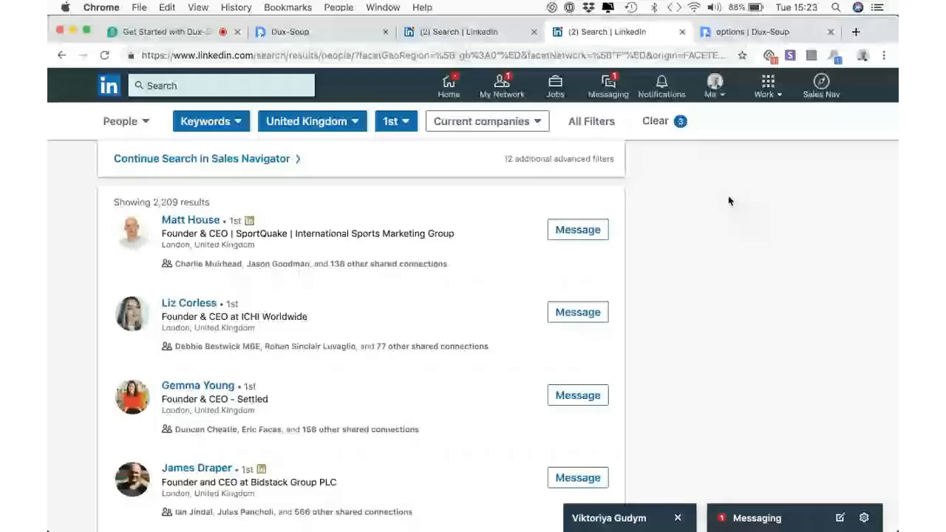
Return to the Dux-Soup options and open the profile skipping settings
click(753, 32)
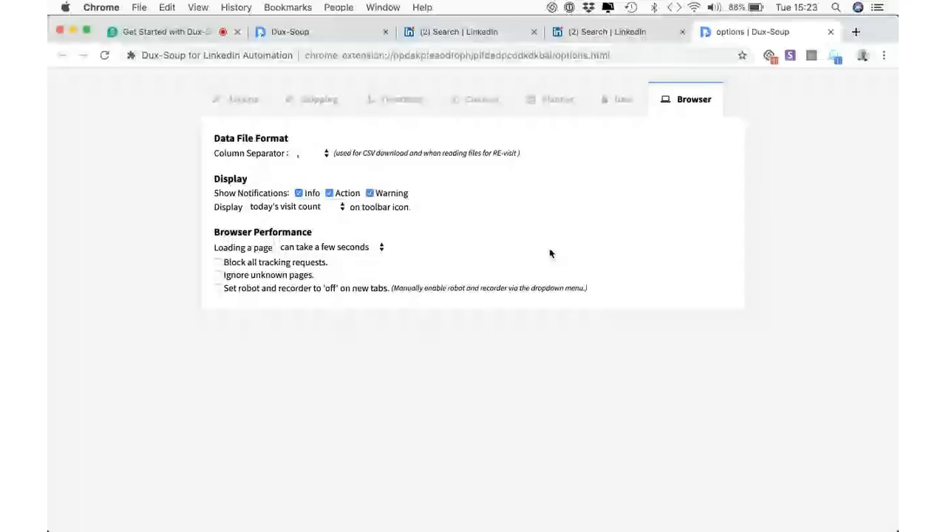
click(355, 102)
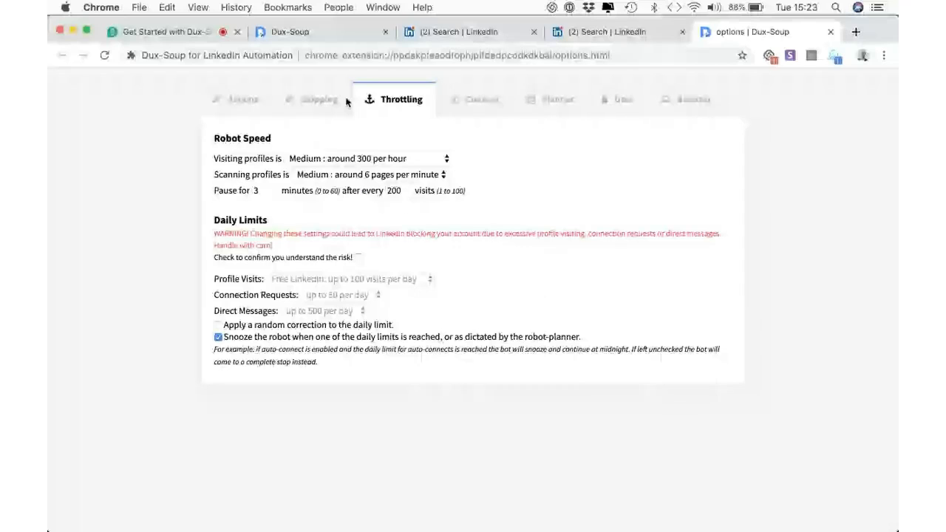
click(345, 101)
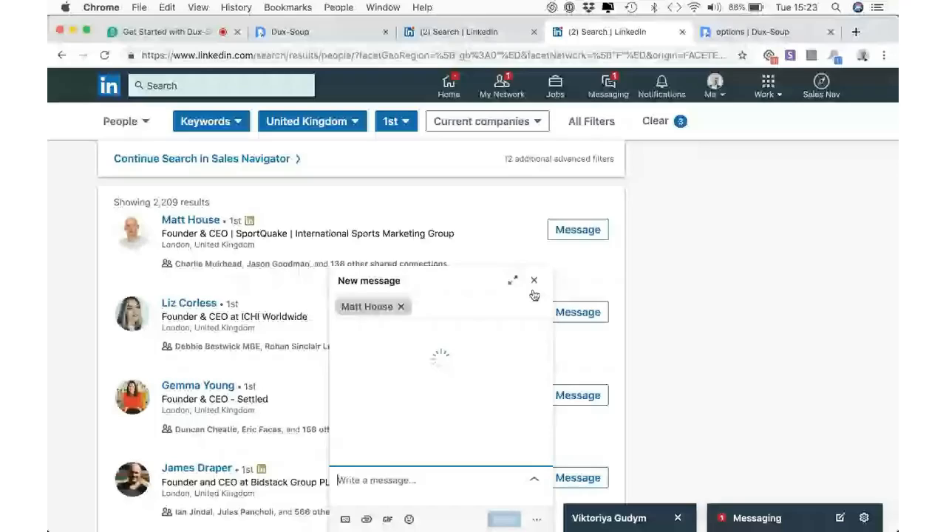
Close the empty new message window, review the Dux-Soup pricing plans and return to the skipping settings
click(533, 281)
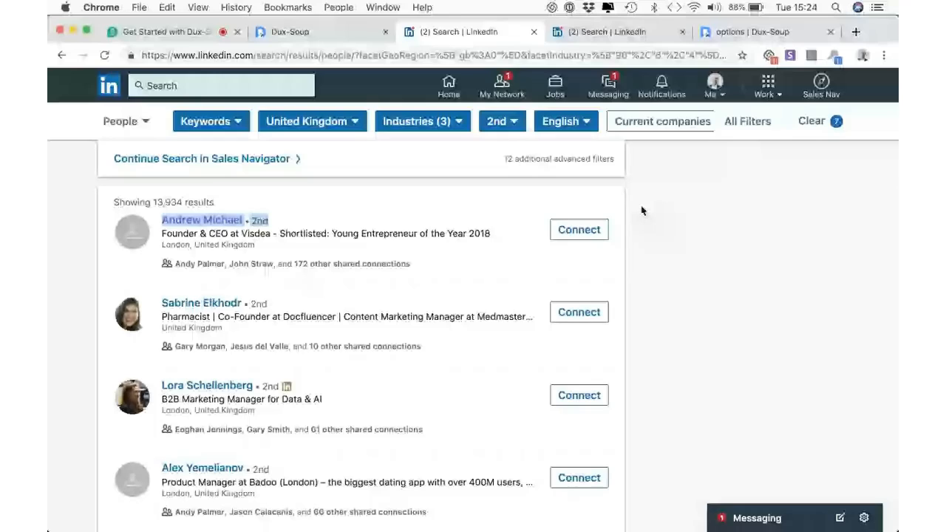
click(339, 36)
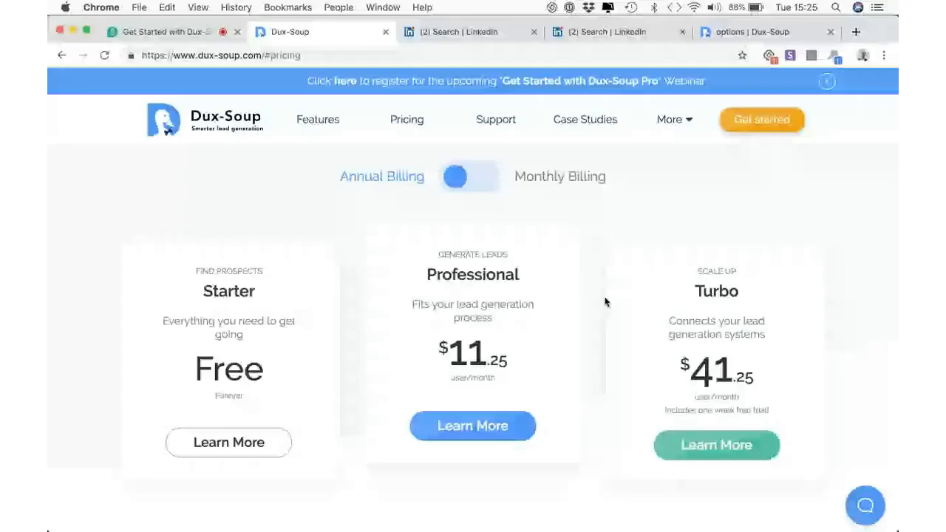
click(715, 33)
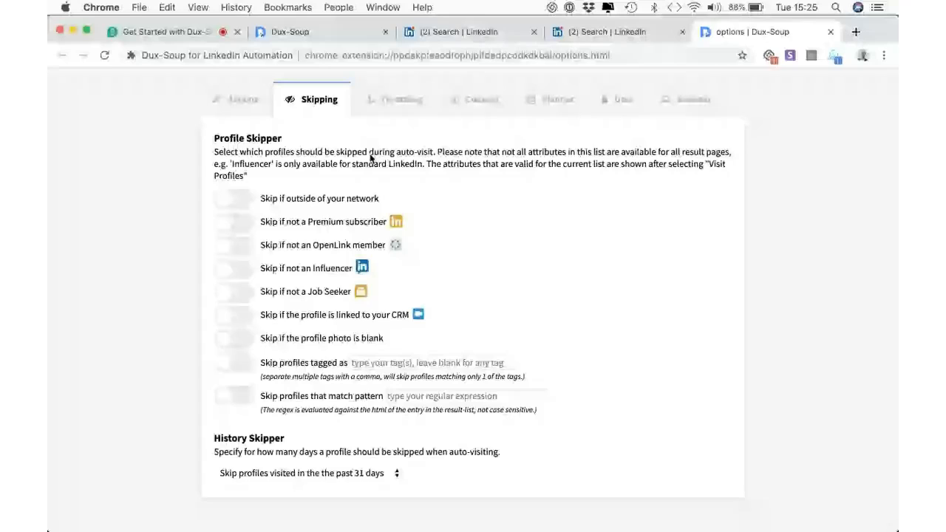
Enable skipping of profiles outside the network and profiles with a blank photo in the Profile Skipper
click(350, 198)
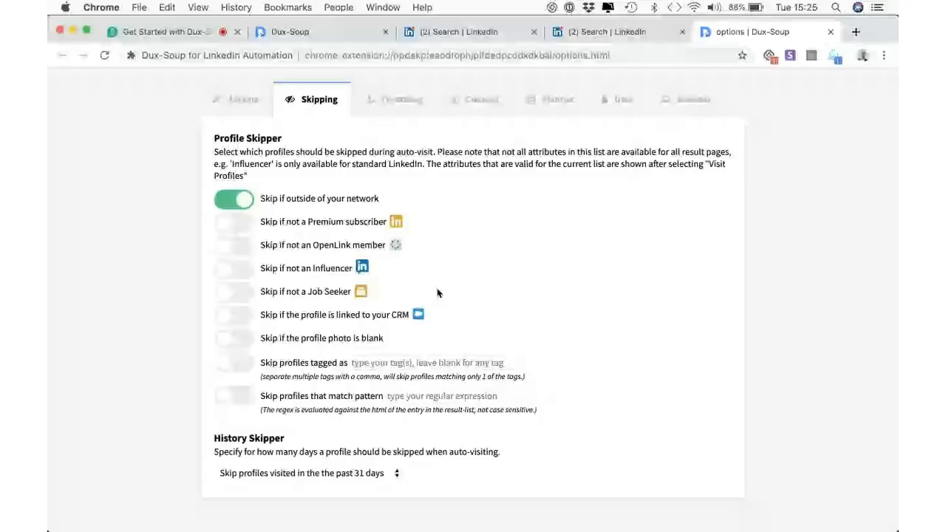
scroll(437, 293, down, 1)
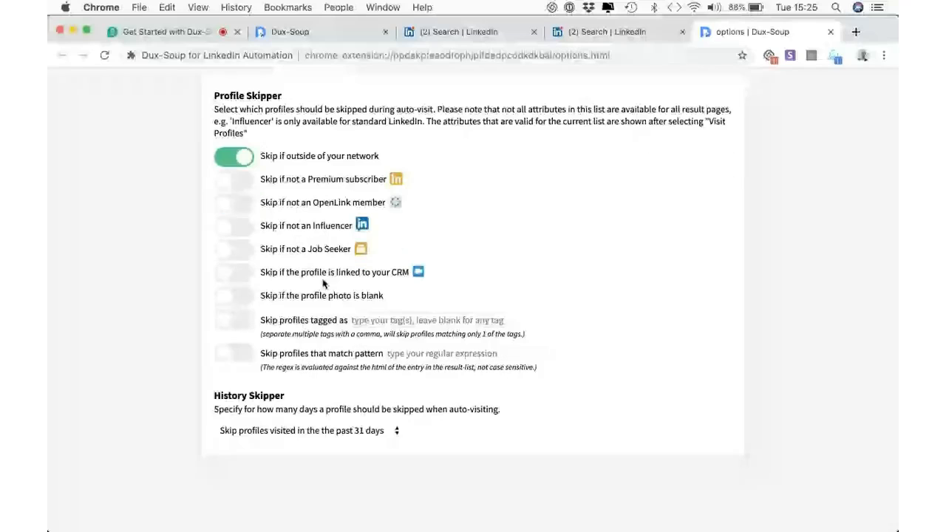
click(244, 298)
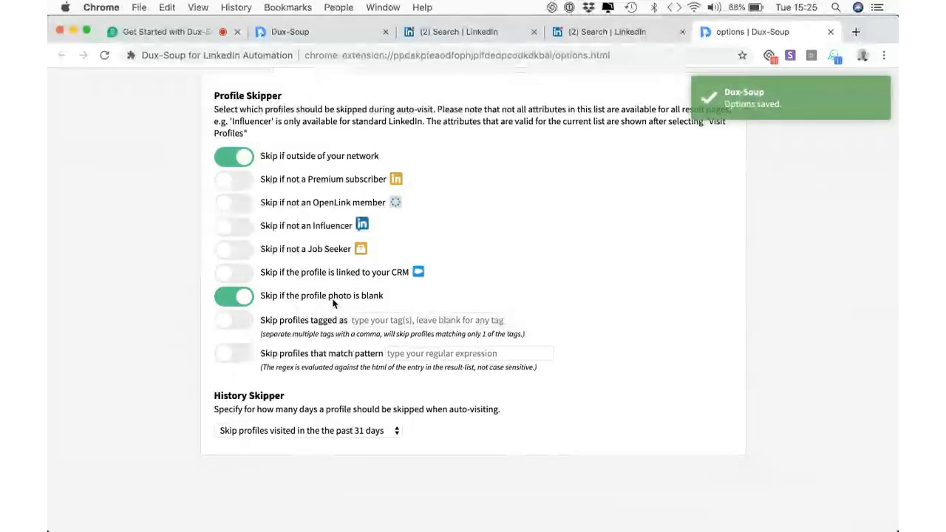
Examine the 2nd-degree results against the blank-photo skip option and open the first result's profile in a new tab
click(456, 32)
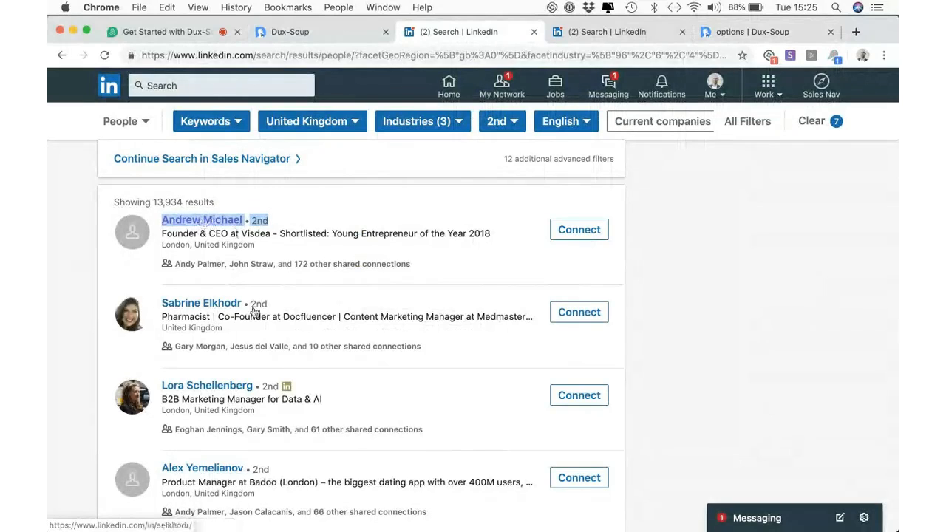
scroll(209, 442, down, 3)
scroll(209, 442, up, 3)
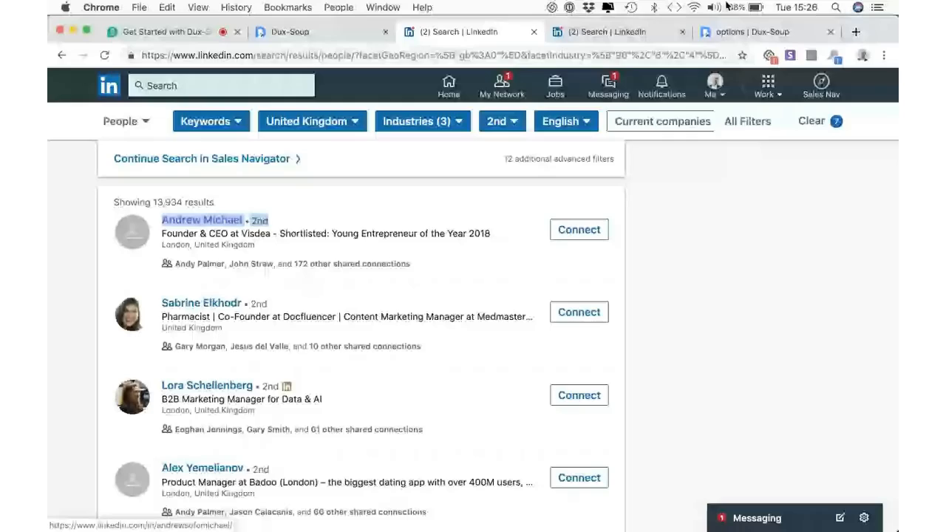
click(739, 32)
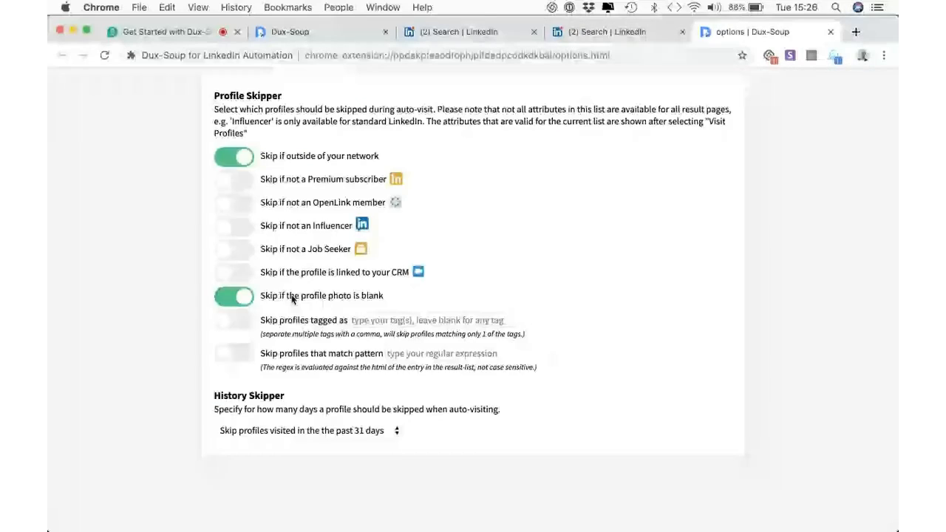
scroll(311, 314, up, 10)
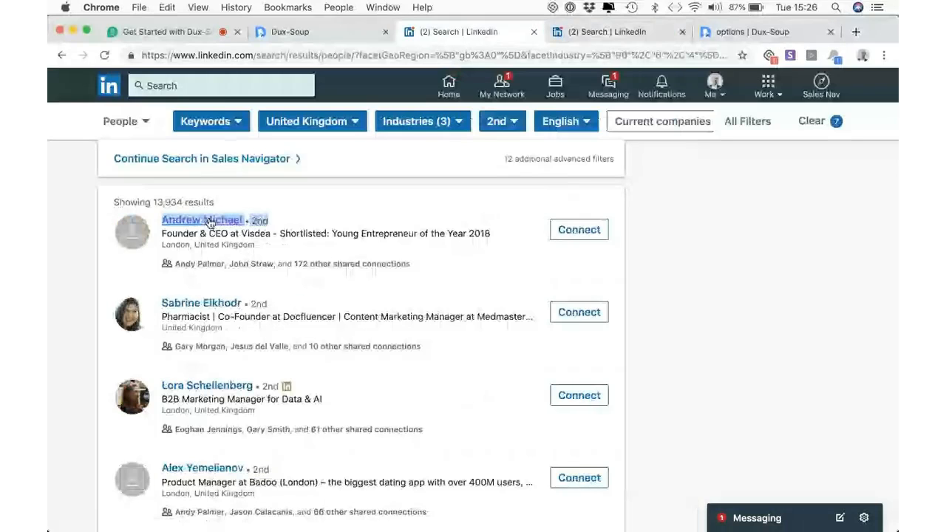
right_click(211, 223)
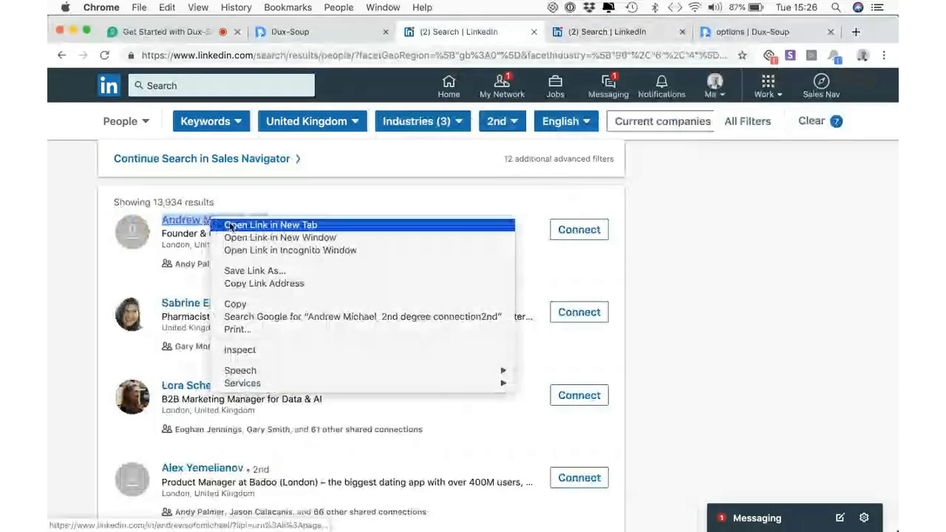
click(270, 224)
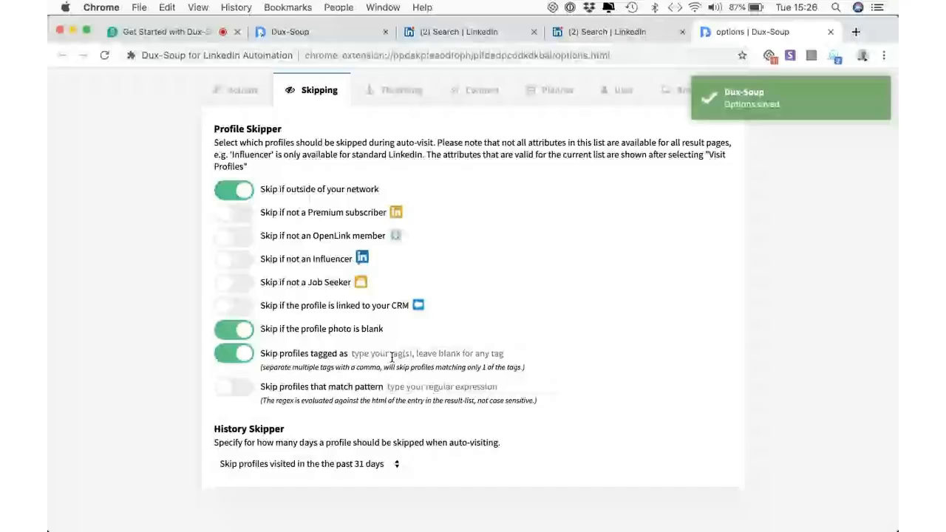
Set the Profile Skipper to skip profiles tagged as "customer" and view the History Skipper setting
click(393, 354)
text(customer)
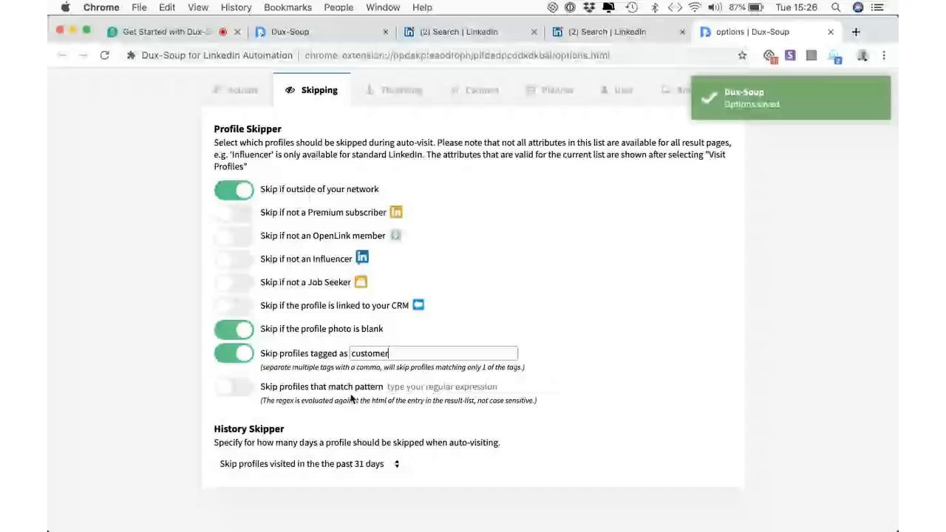
click(295, 414)
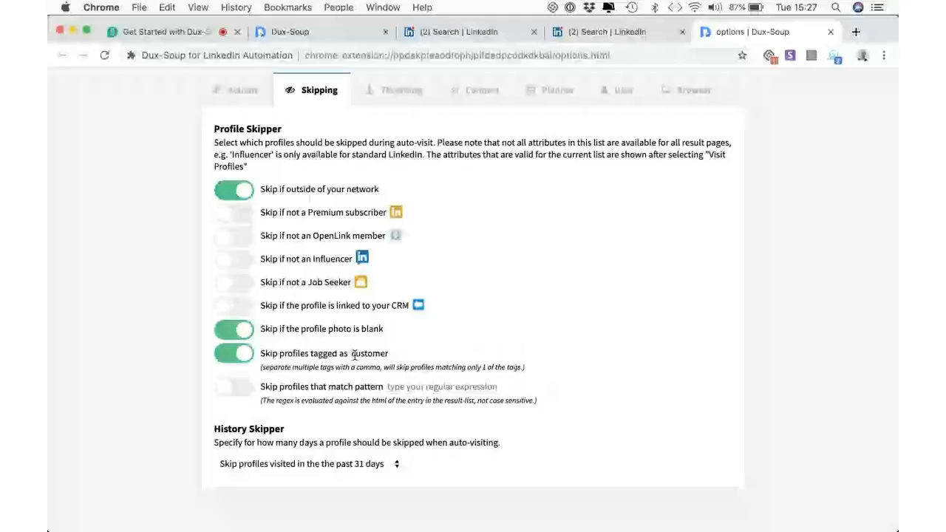
scroll(354, 355, down, 1)
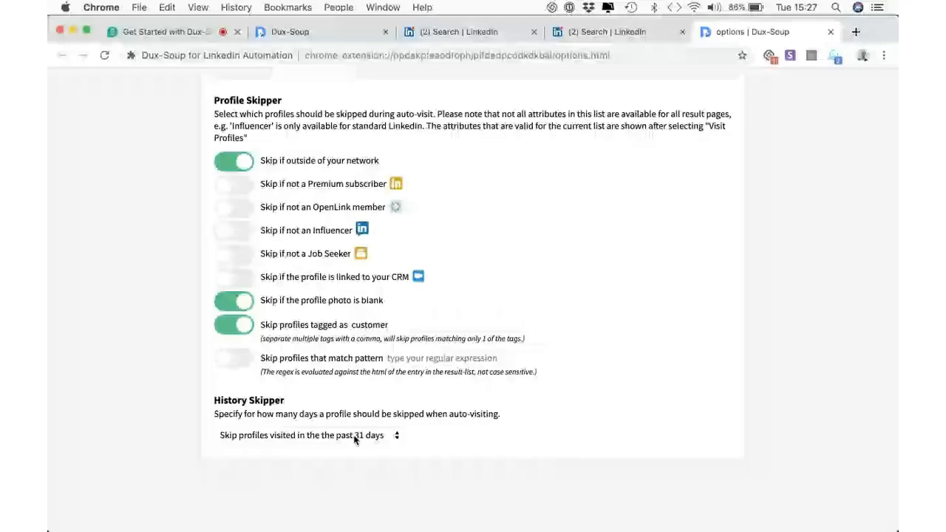
Open the LinkedIn notifications in a separate tab and look through them for profile-view notices
click(591, 32)
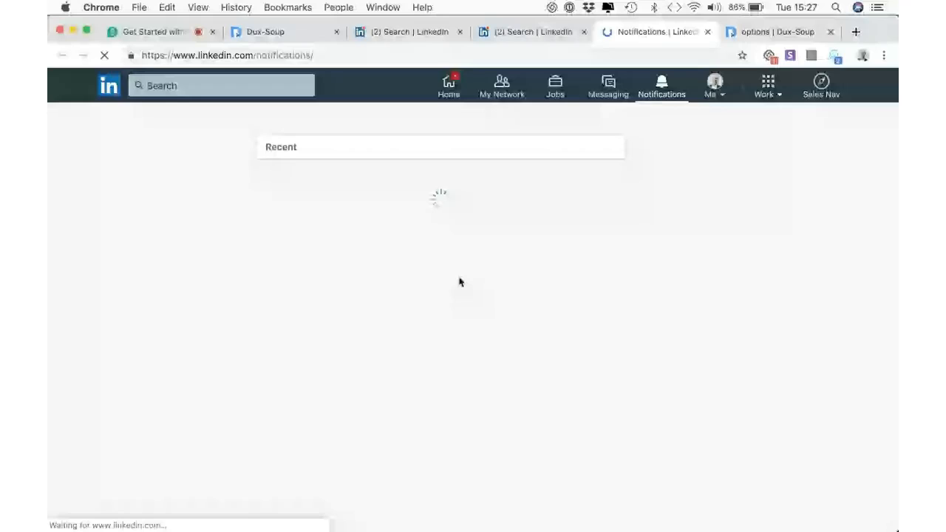
scroll(485, 343, down, 4)
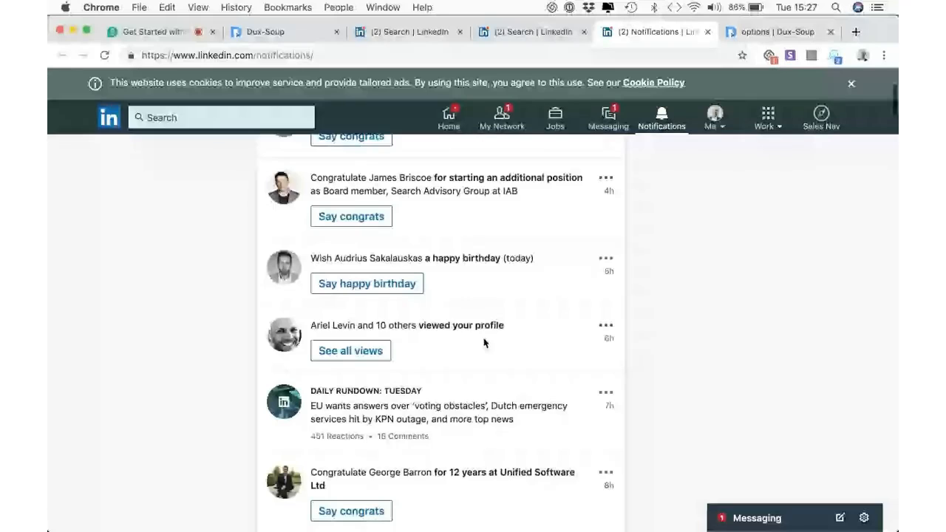
scroll(465, 339, down, 10)
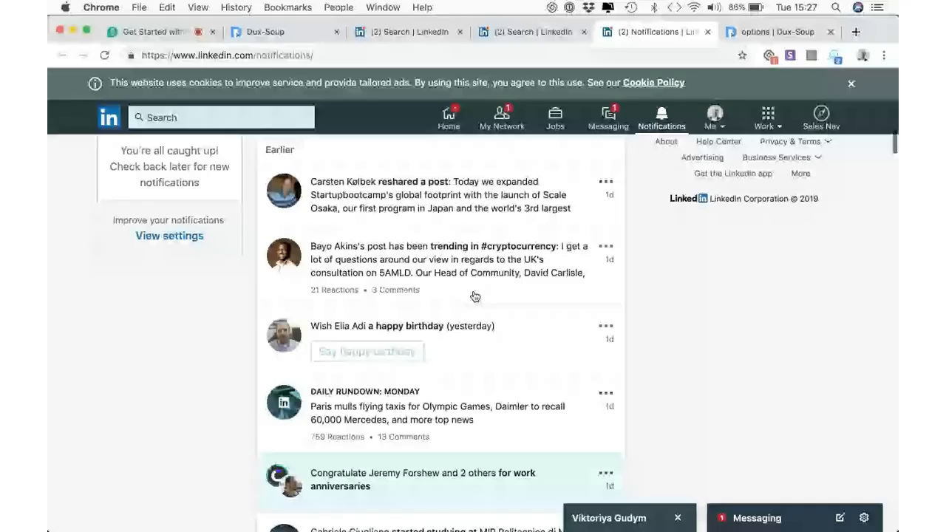
scroll(473, 311, down, 5)
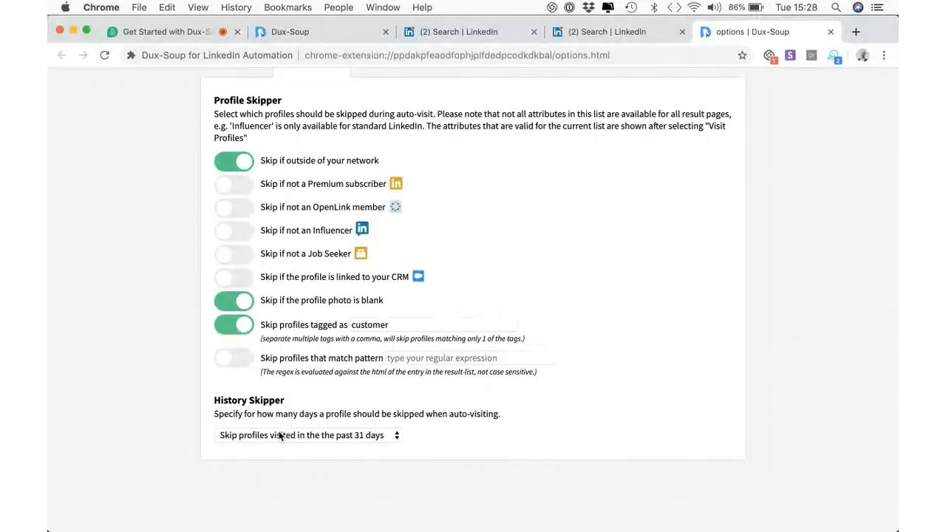
In the throttling options, set profile visiting to "Slower : under 100 per hour" and scanning to "Slow : around 3 pages per minute"
scroll(280, 437, up, 1)
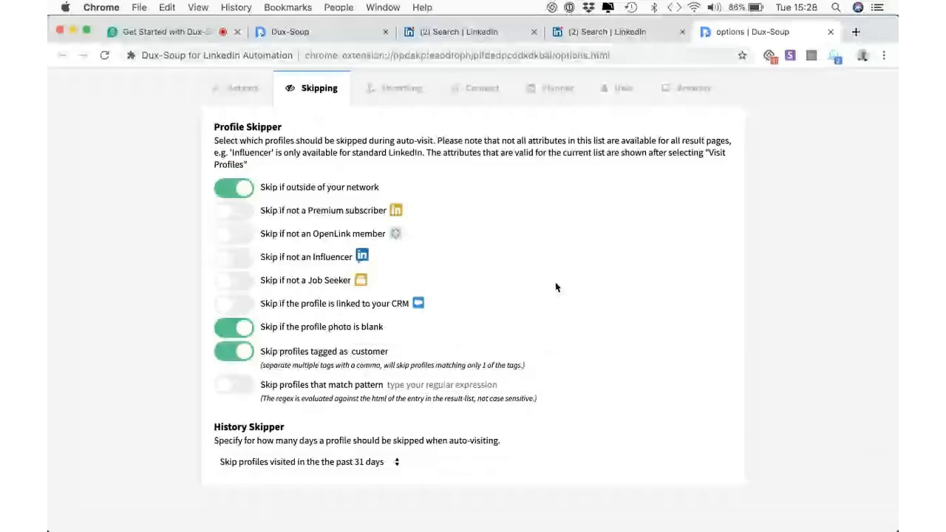
scroll(557, 287, up, 1)
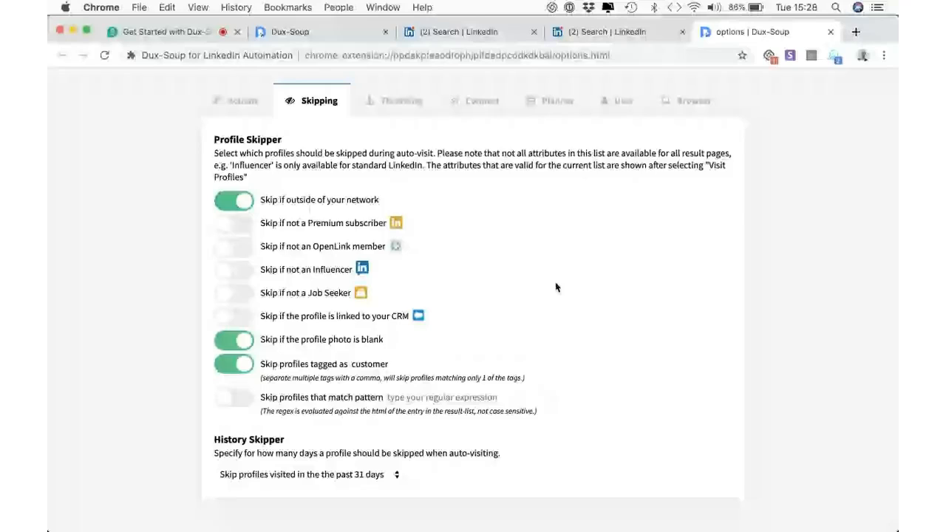
click(393, 103)
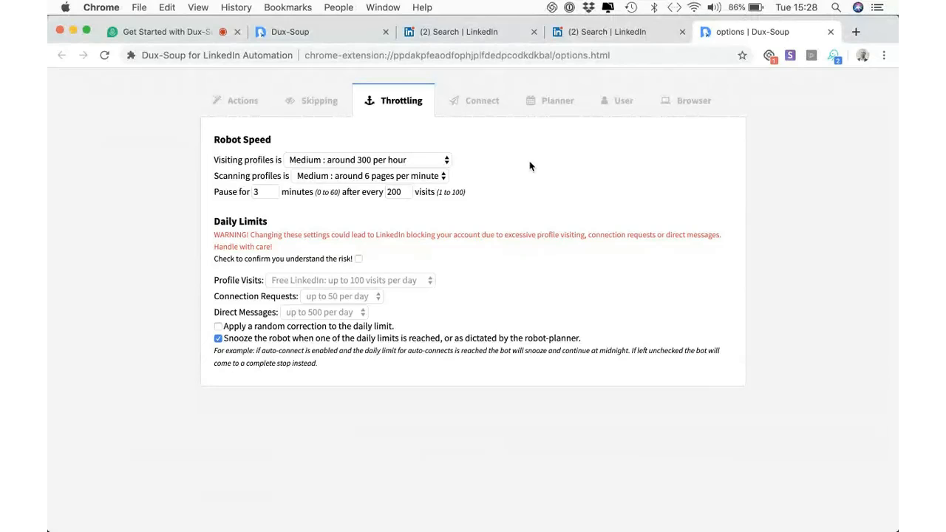
click(358, 157)
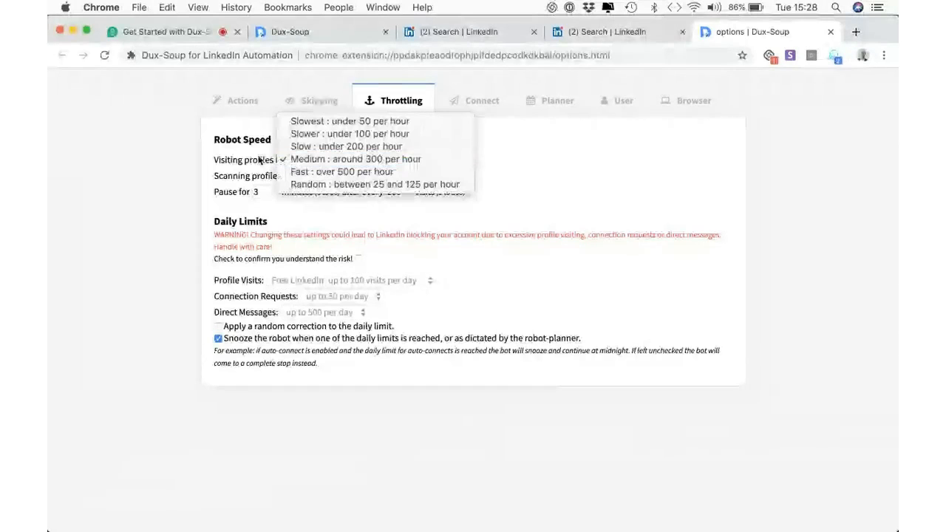
click(318, 136)
click(323, 178)
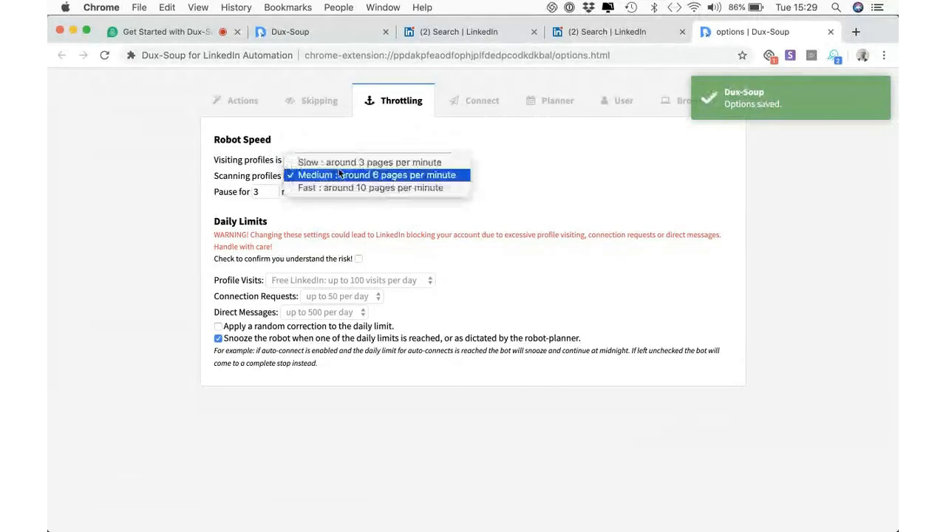
click(341, 162)
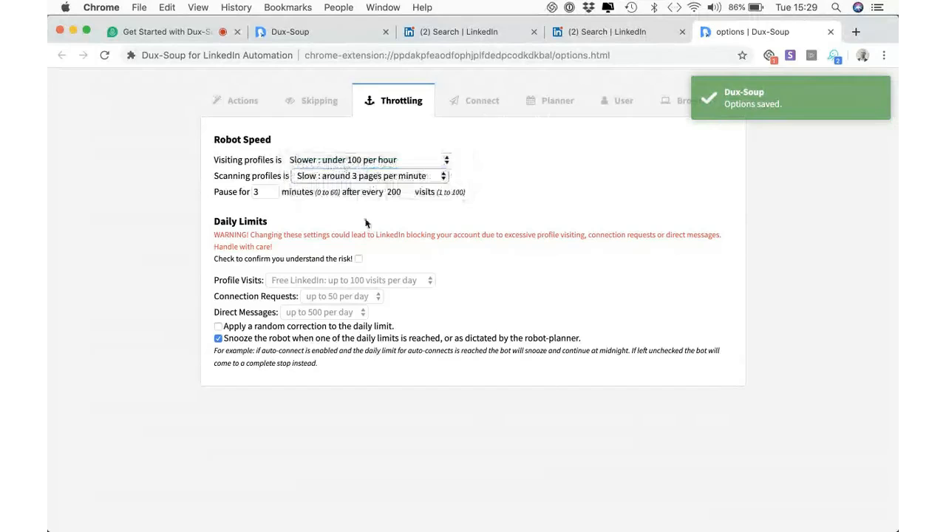
Set the robot to pause for 5 minutes after every 50 visits
double_click(255, 192)
text(5)
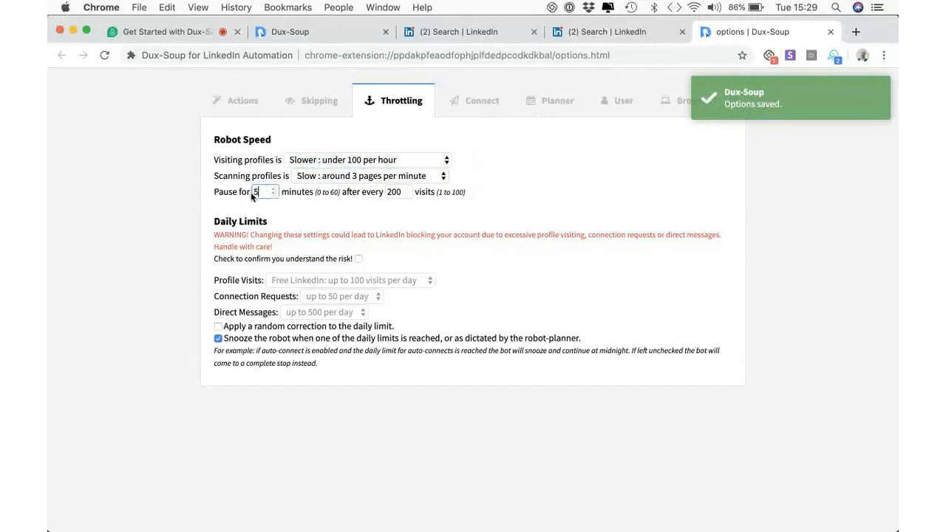
double_click(399, 193)
text(50)
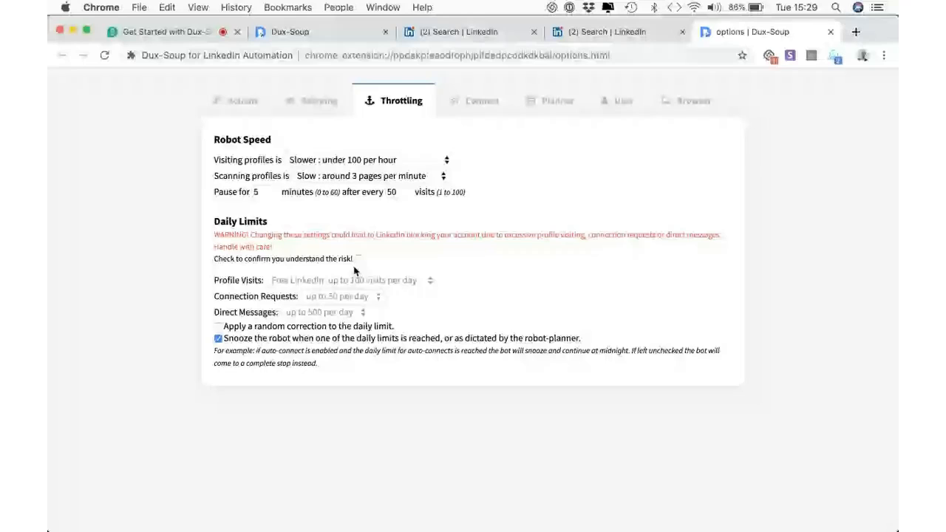
Acknowledge the daily-limit risk, keep 100 profile visits and 50 connection requests per day, and limit direct messages to 100 per day
click(322, 281)
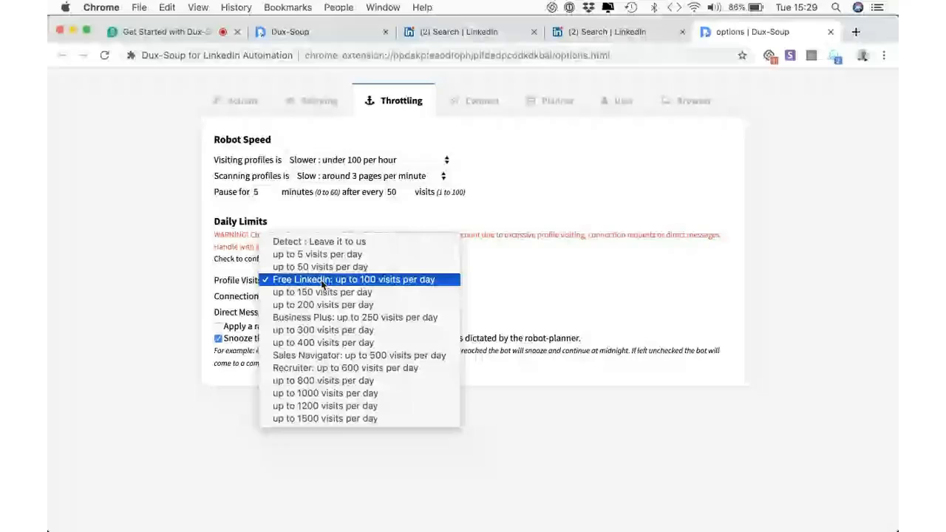
click(362, 281)
click(334, 297)
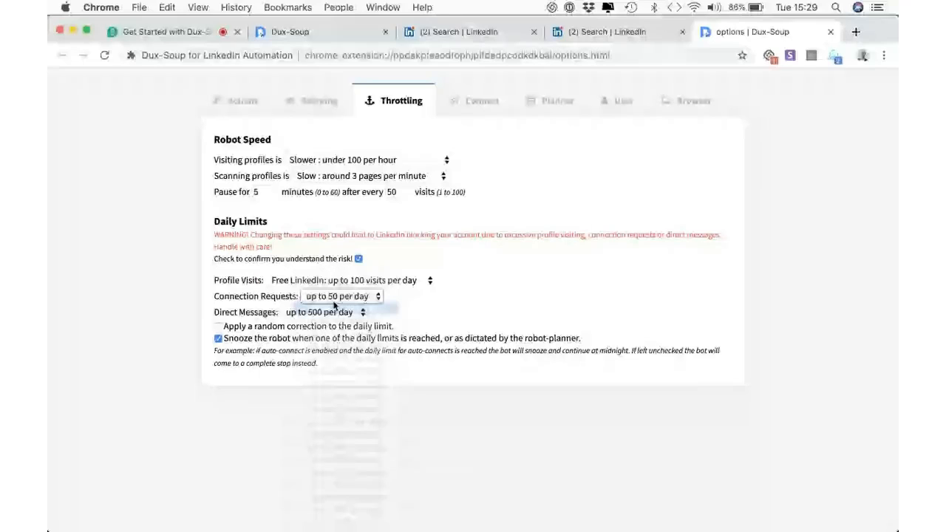
click(334, 311)
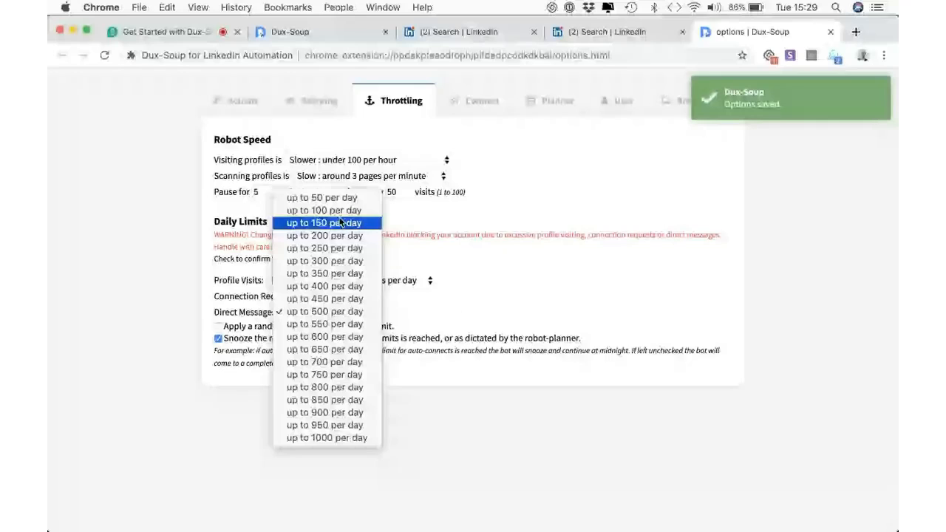
click(333, 210)
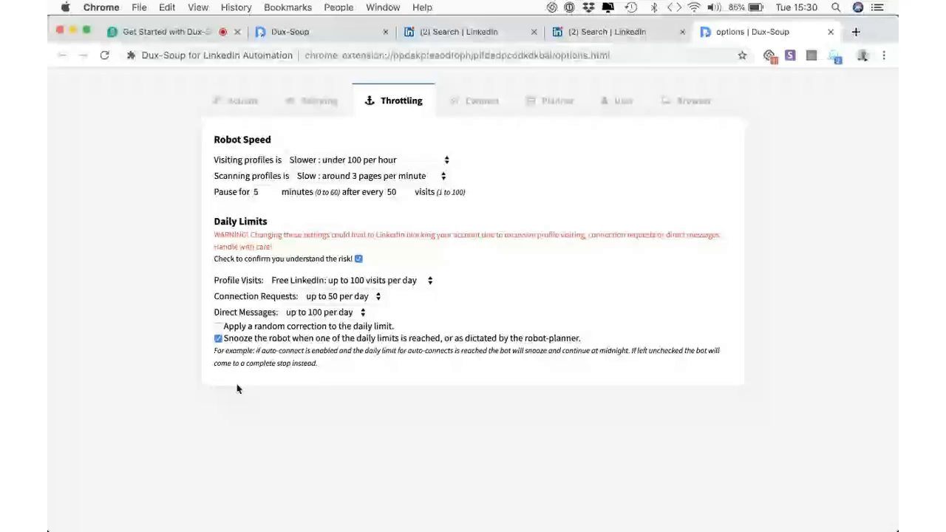
Review the available daily limits for profile visits and connection requests, and view the Webhook, Message Bridge and Remote Control settings
click(316, 281)
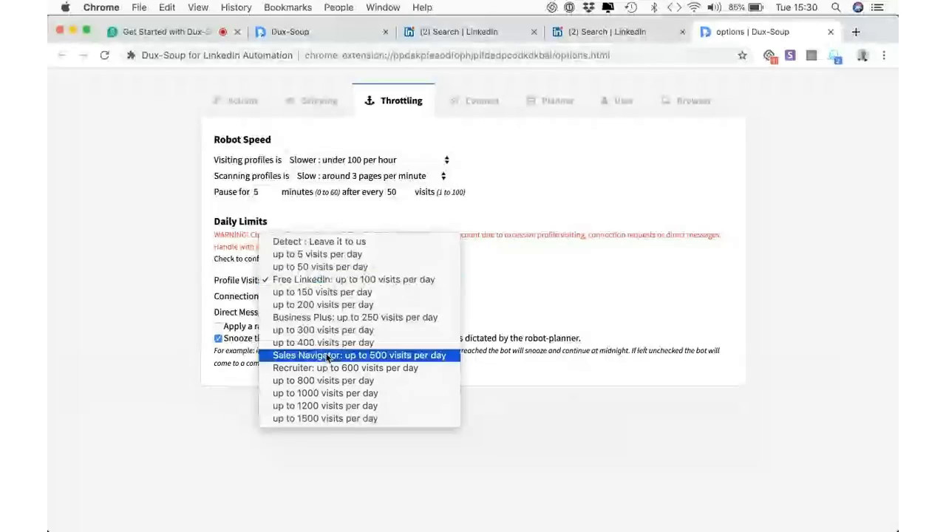
click(520, 302)
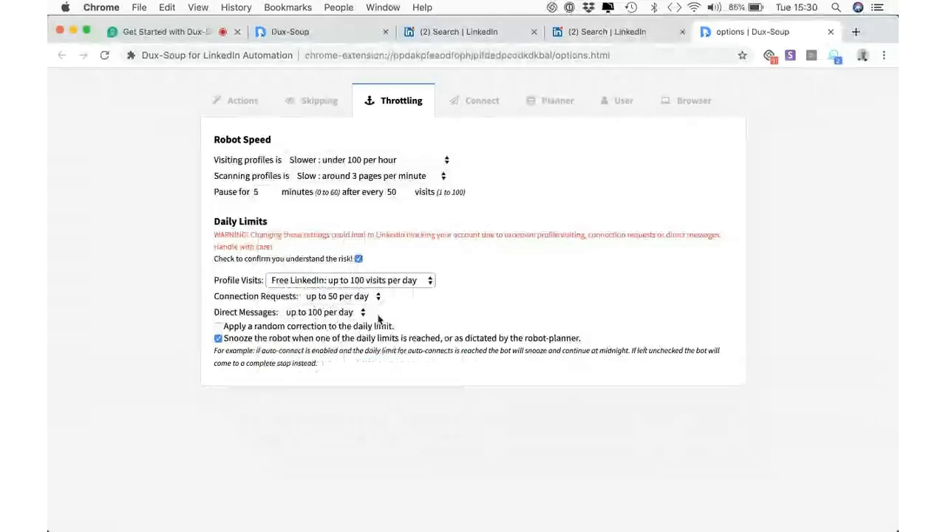
click(335, 298)
click(379, 287)
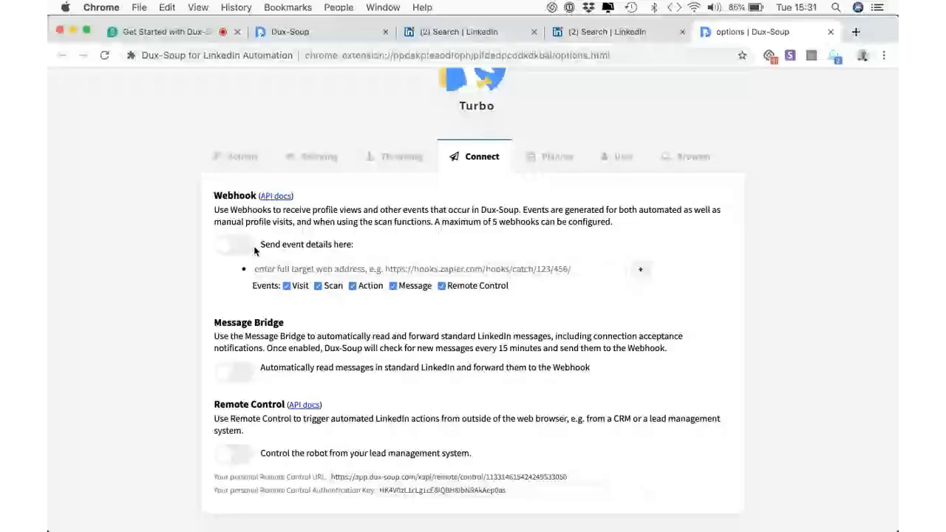
scroll(230, 403, down, 2)
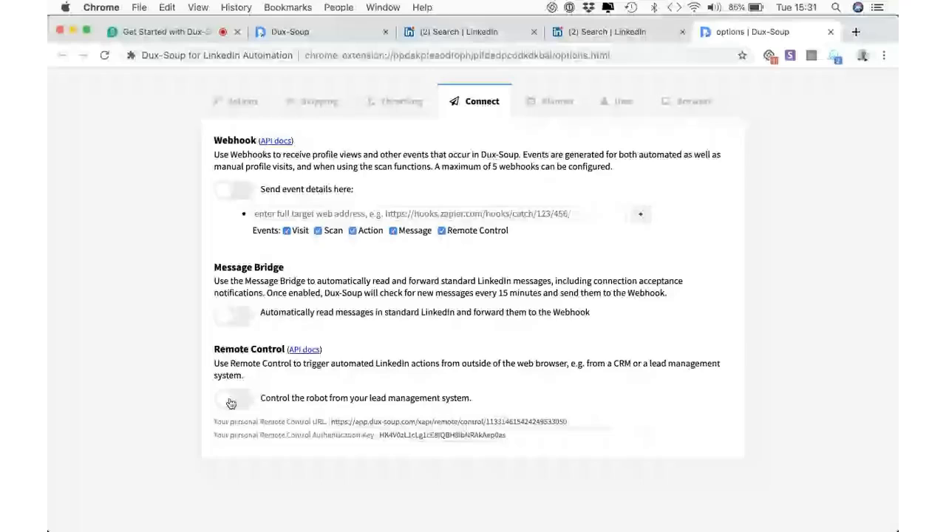
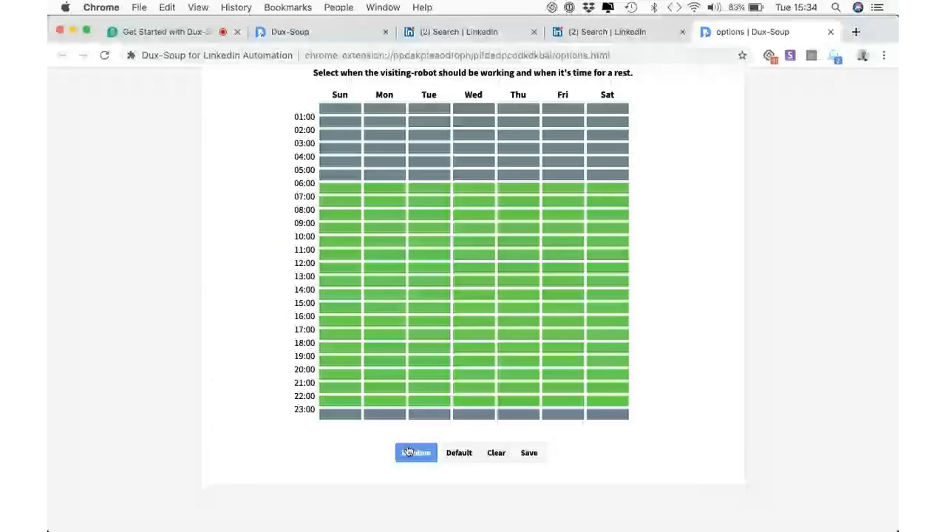
Fill the weekly robot planner with a random working schedule
click(411, 452)
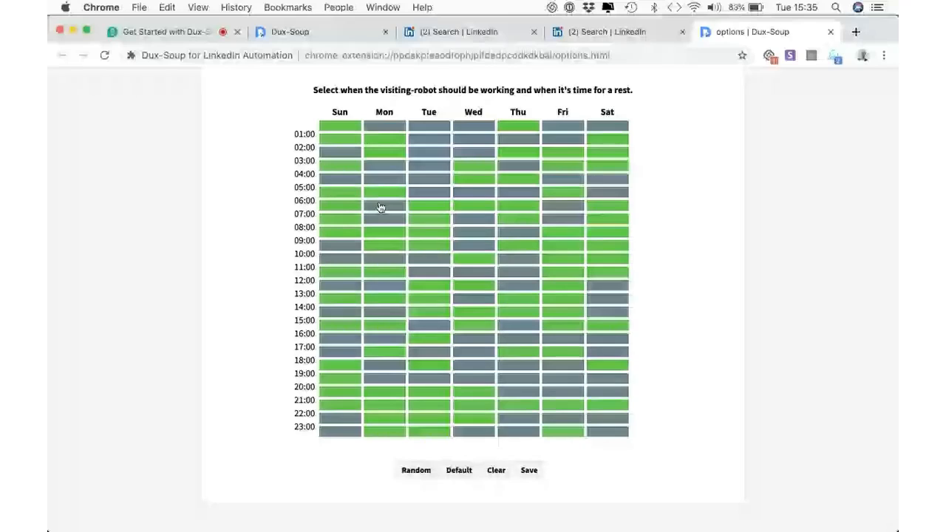
scroll(260, 344, up, 1)
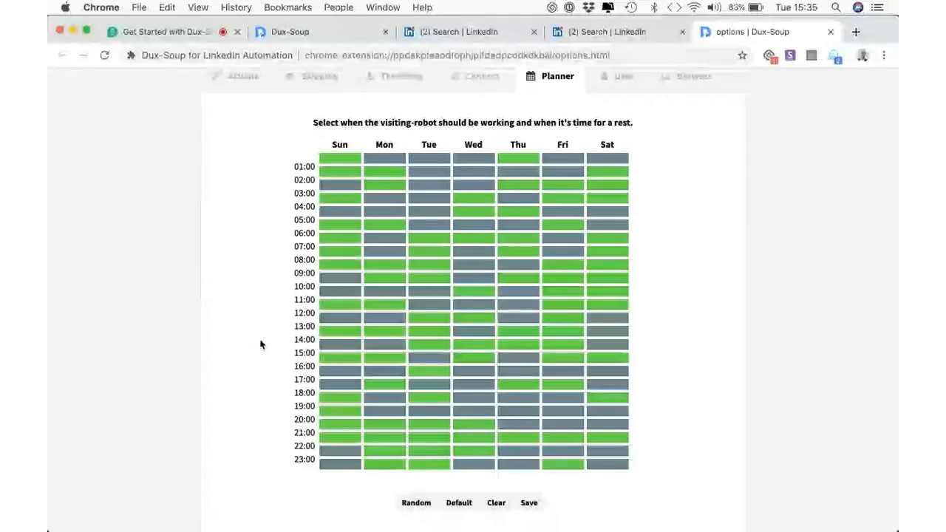
scroll(260, 344, down, 1)
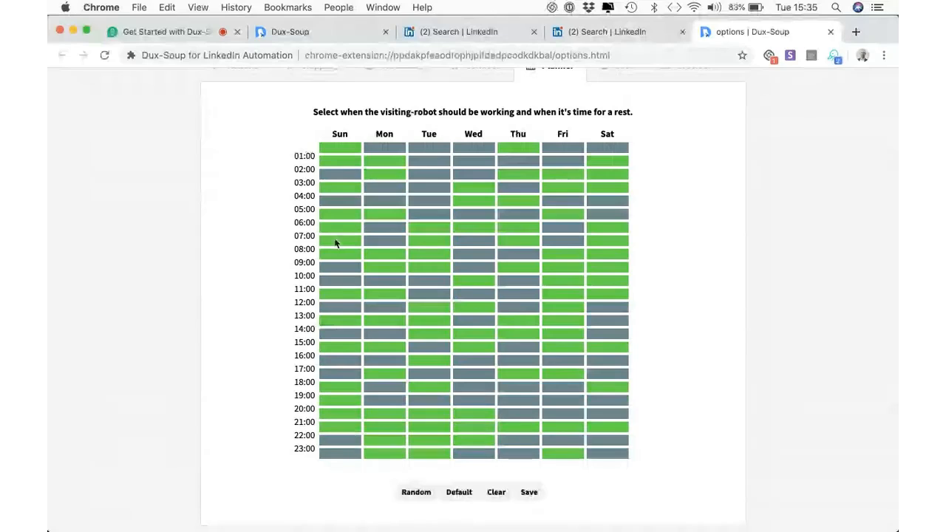
Switch off the robot's active Sunday hours before 08:00 and from 18:00 onward in the planner
click(345, 188)
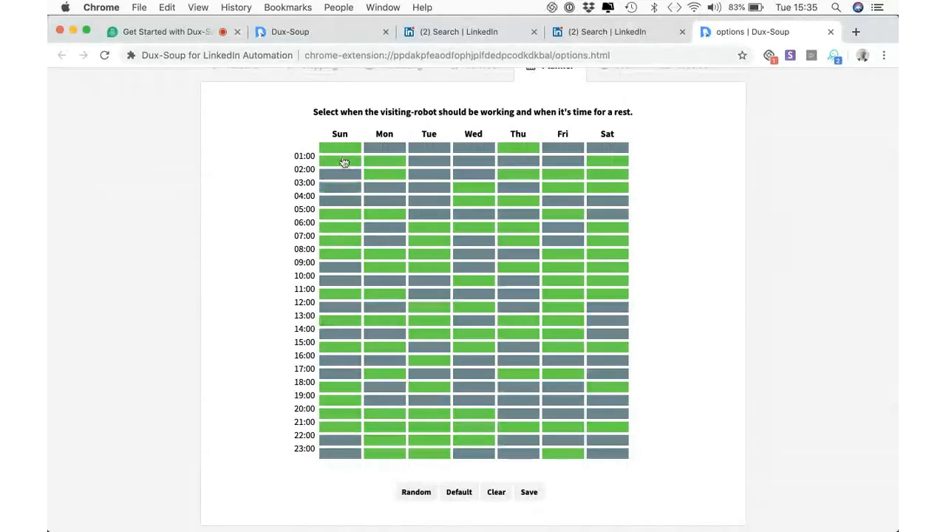
click(344, 160)
click(344, 148)
click(340, 216)
click(340, 229)
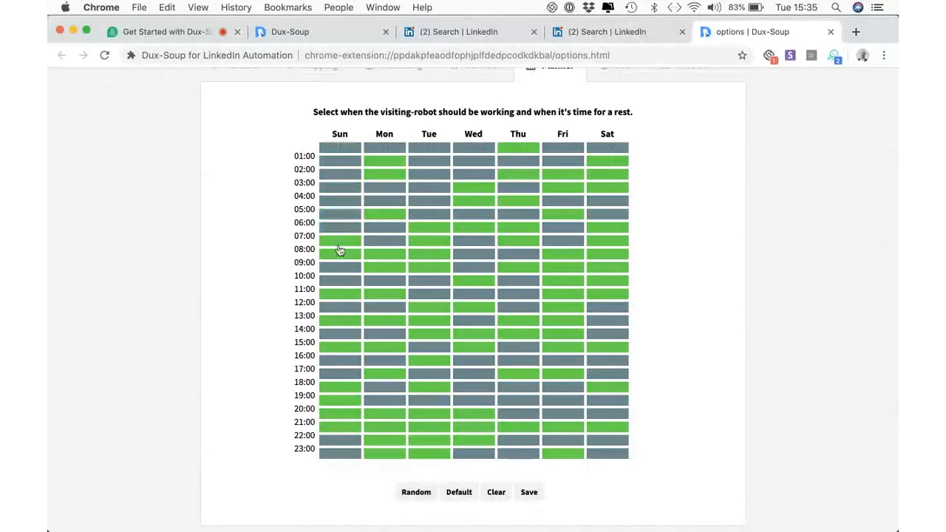
click(340, 243)
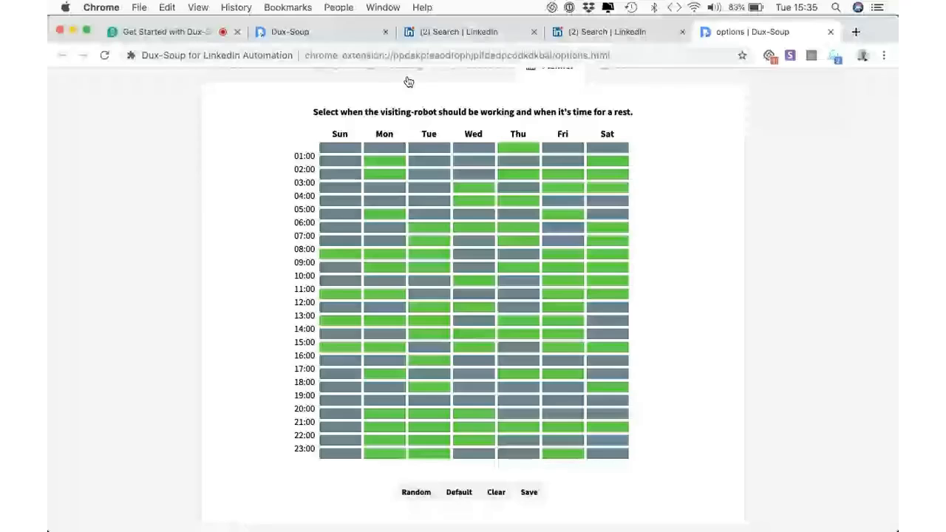
View the browser's user profiles in Chrome's people manager and return to the Dux-Soup planner
click(862, 56)
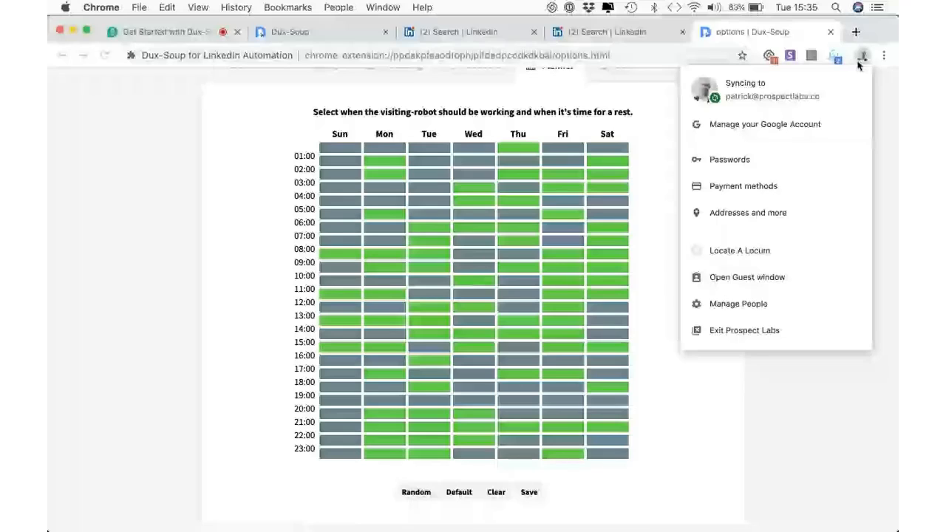
click(739, 304)
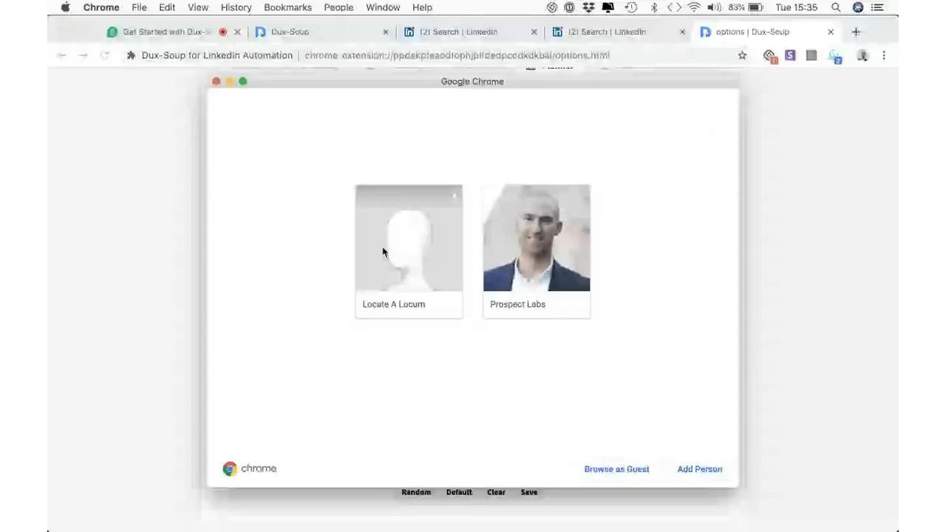
click(803, 252)
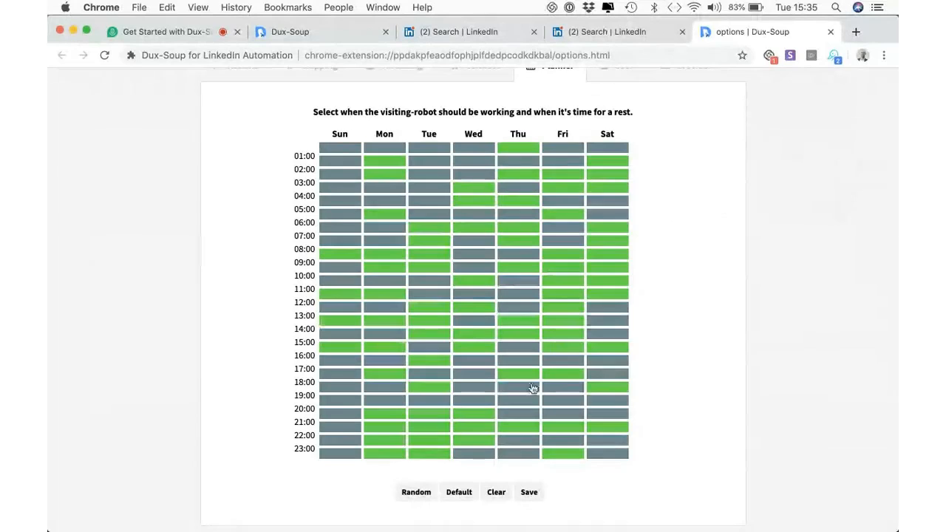
Clear all working hours from the weekly robot planner
scroll(533, 389, up, 1)
click(496, 492)
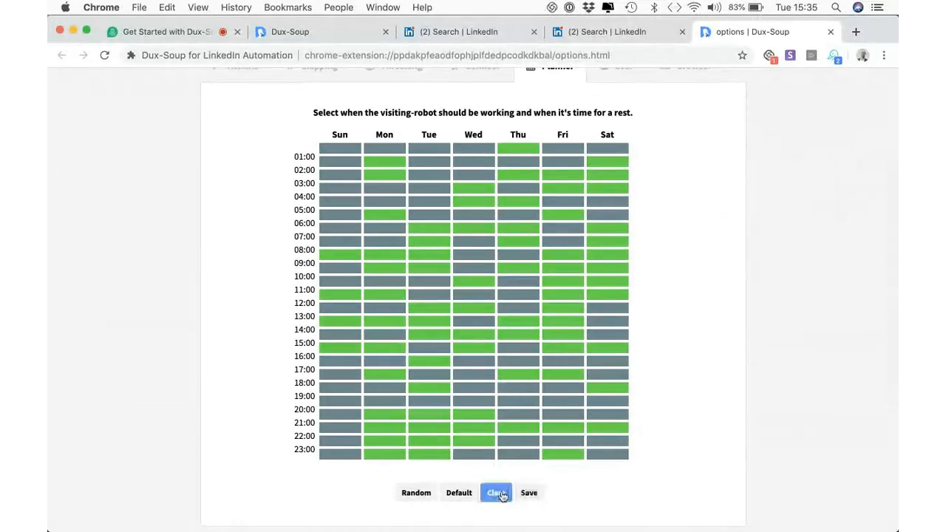
scroll(268, 278, up, 1)
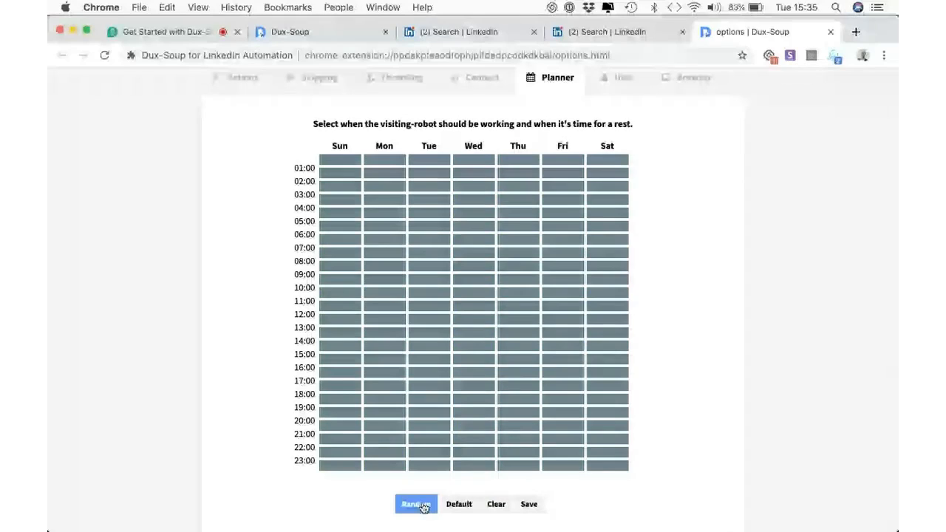
Reload the Dux-Soup configuration from the user settings and open the browser settings
scroll(608, 242, up, 3)
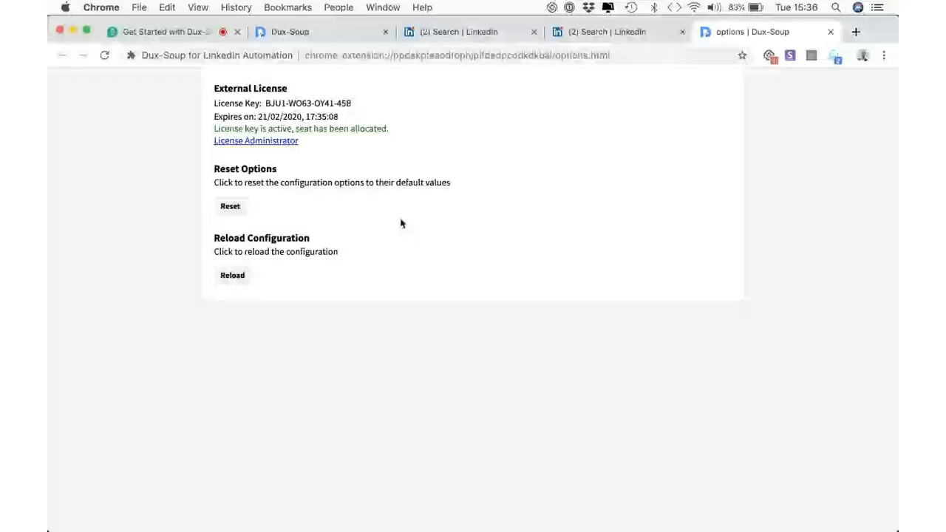
click(235, 276)
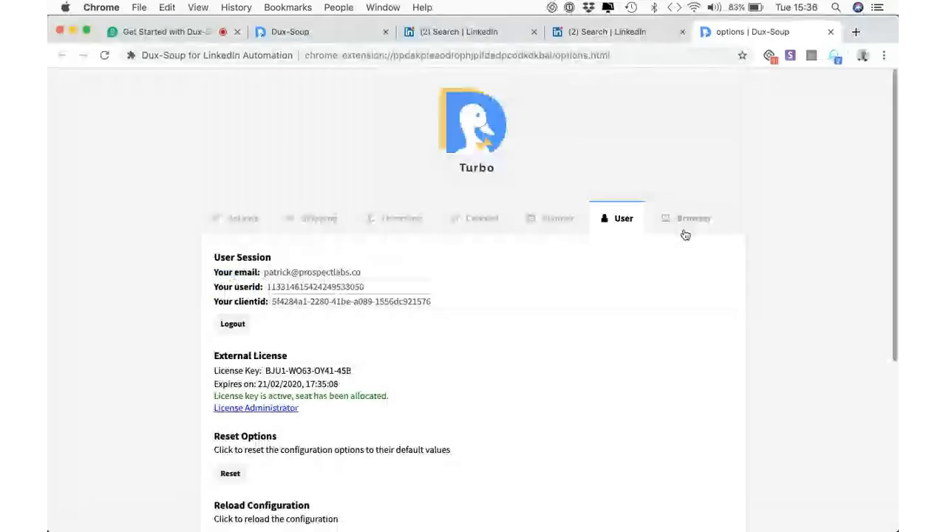
click(687, 222)
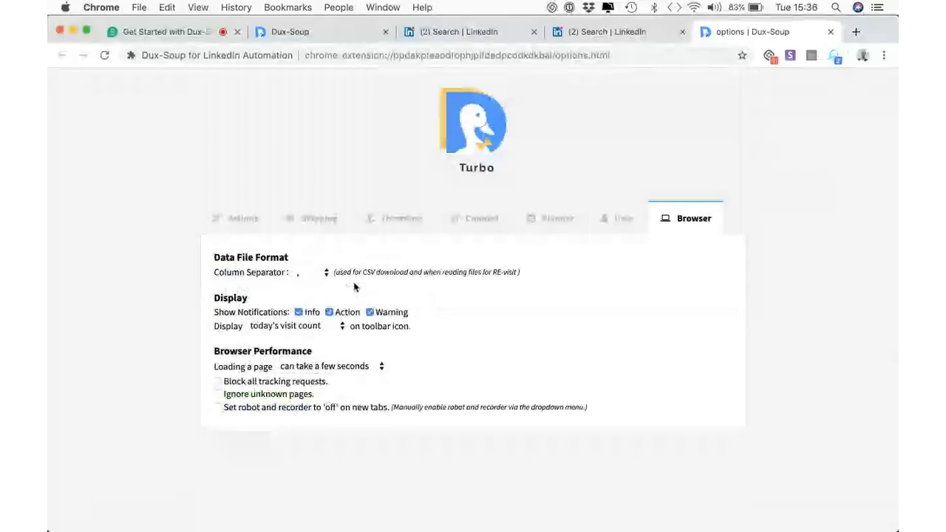
Keep today's visit count on the toolbar icon, and close the options page and the 1st-degree people search
click(270, 326)
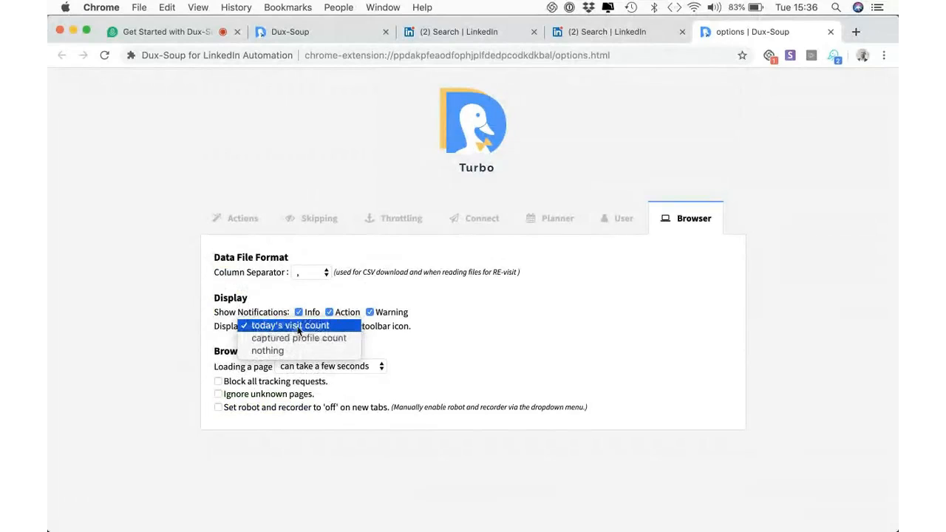
click(296, 329)
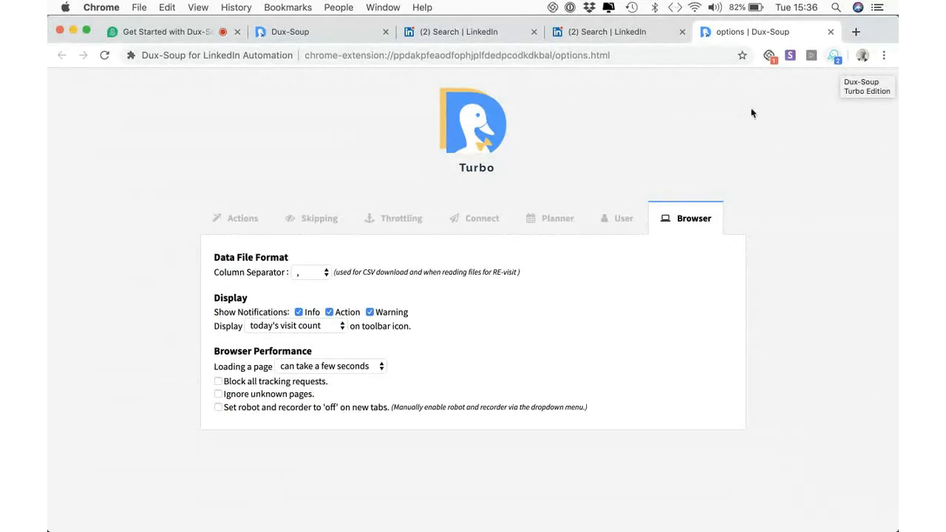
click(831, 33)
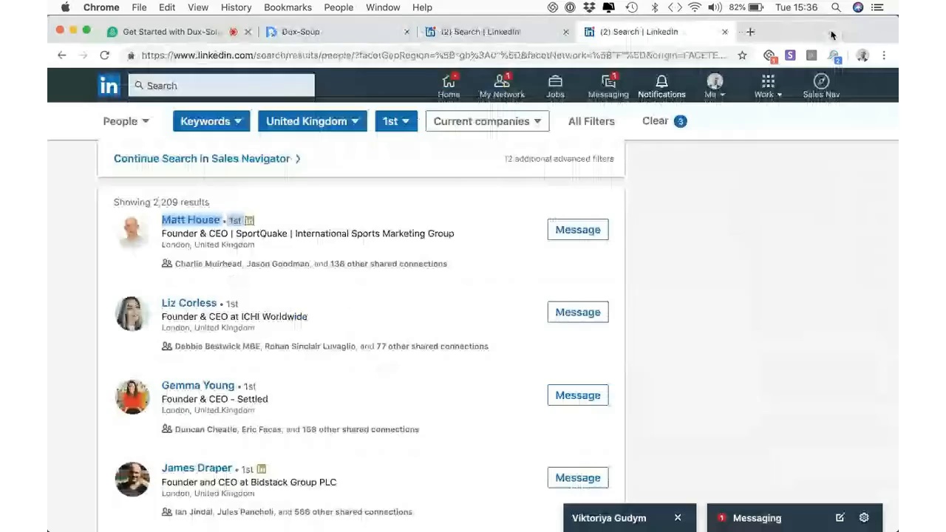
key(super+w)
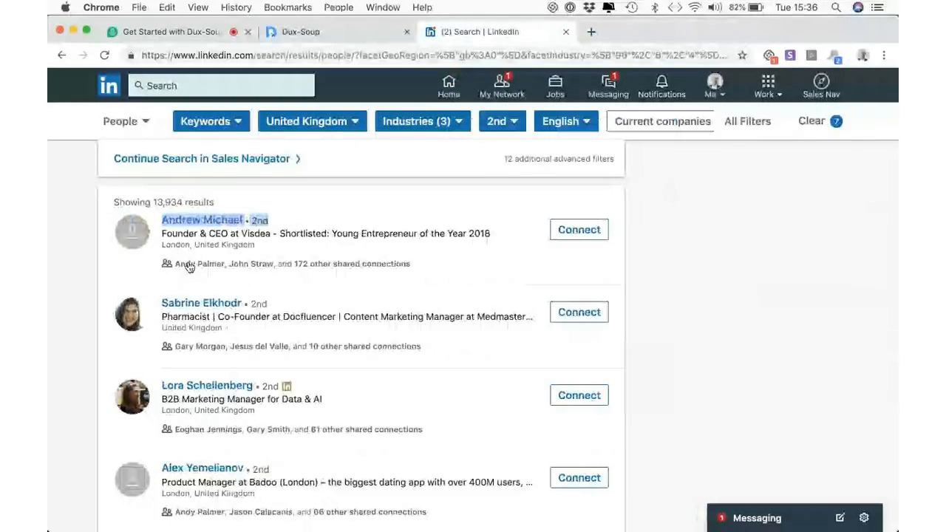
click(714, 269)
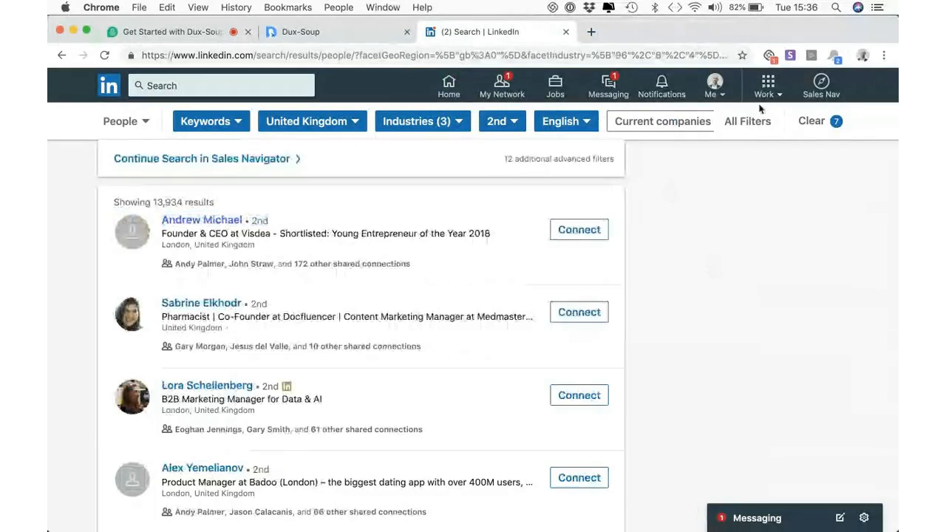
Turn on the Dux-Soup recorder and start the robot visiting profiles from the 2nd-degree United Kingdom search results
click(834, 55)
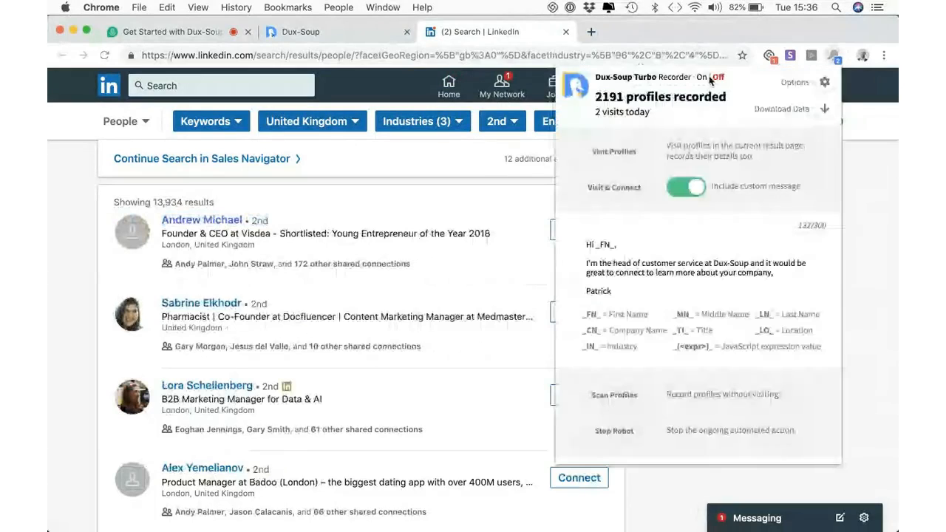
click(702, 77)
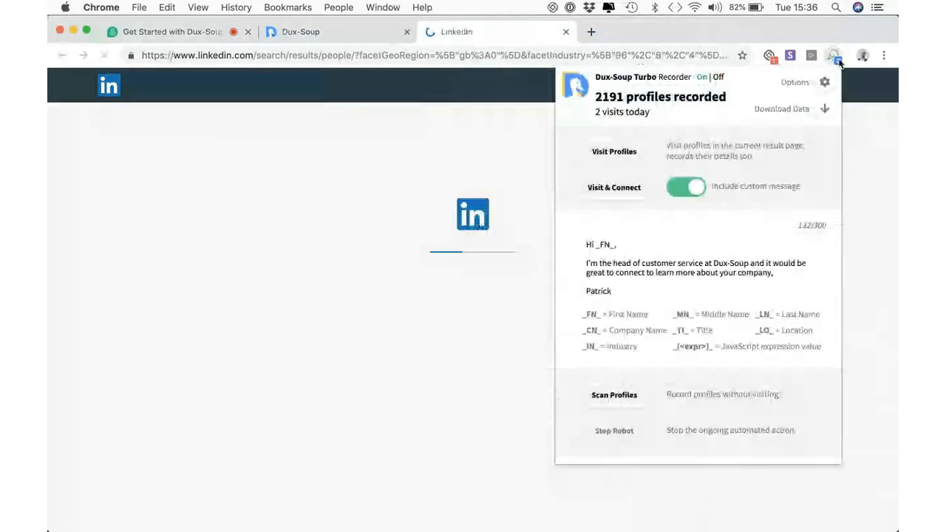
click(825, 82)
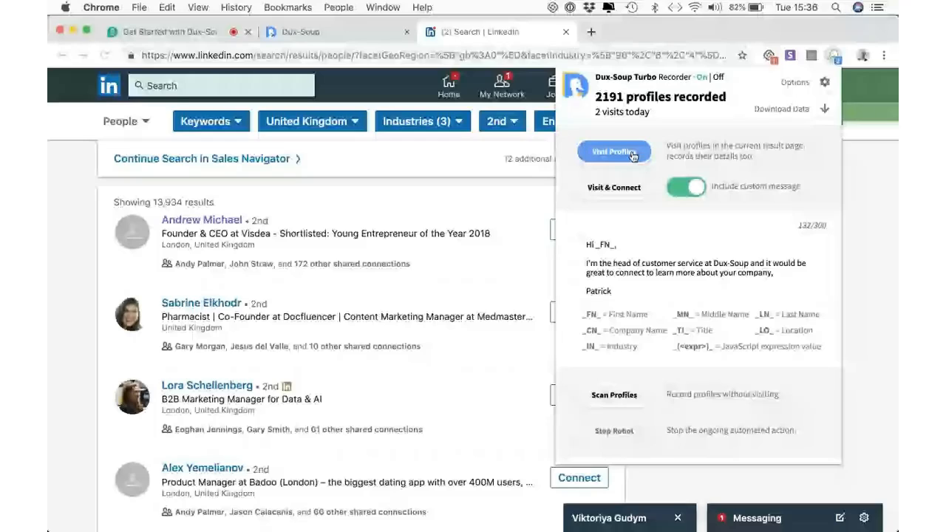
click(613, 152)
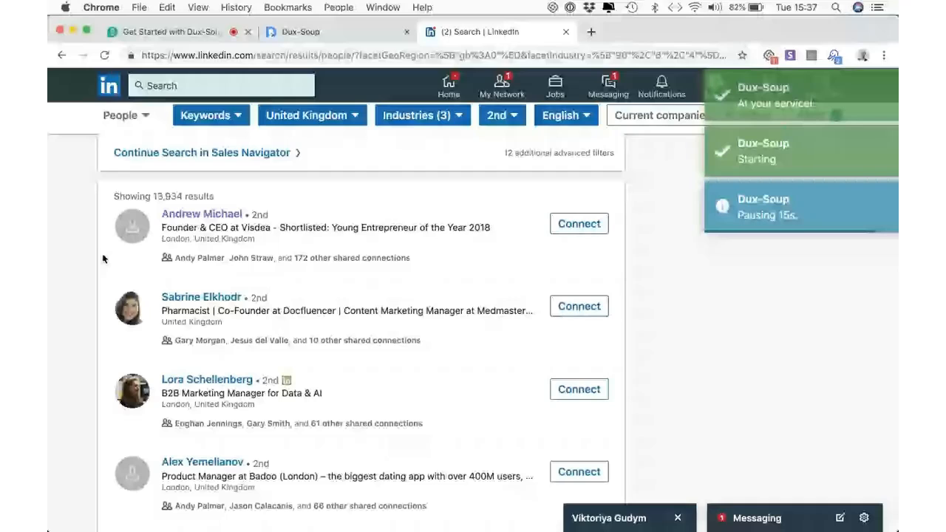
scroll(103, 259, down, 1)
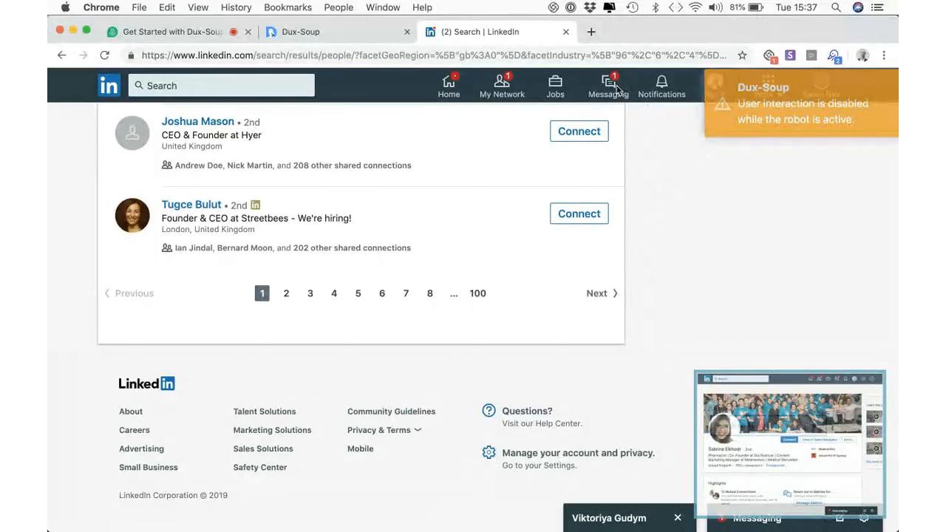
Open LinkedIn in a separate tab, view the pending network invitations, and return to the 2nd-degree search
click(593, 31)
text(link)
key(Down)
key(Return)
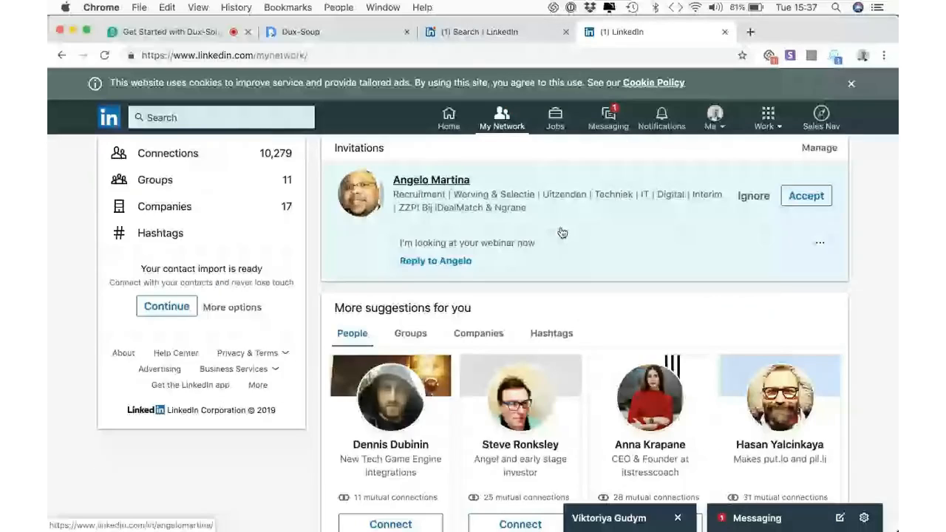
key(super+w)
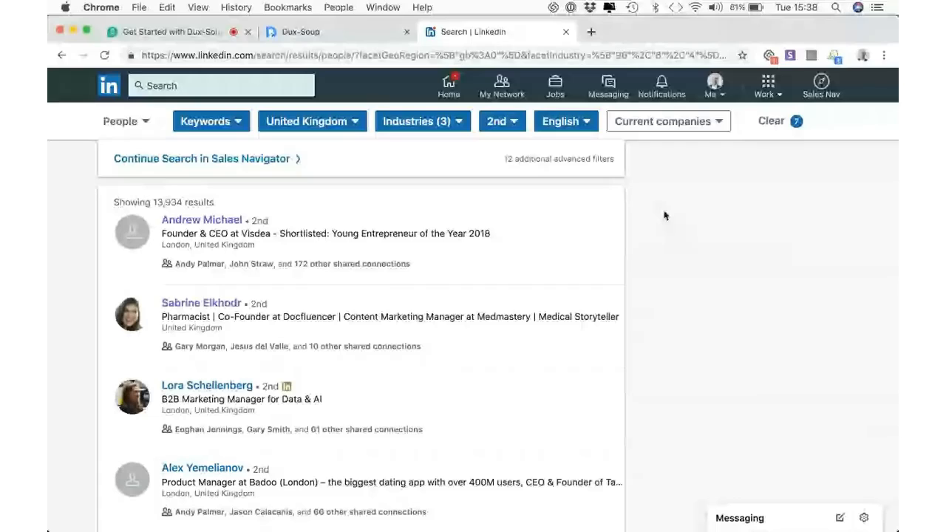
Reopen the Dux-Soup options and review the profile skipping rules and the throttling speeds and daily limits
click(833, 56)
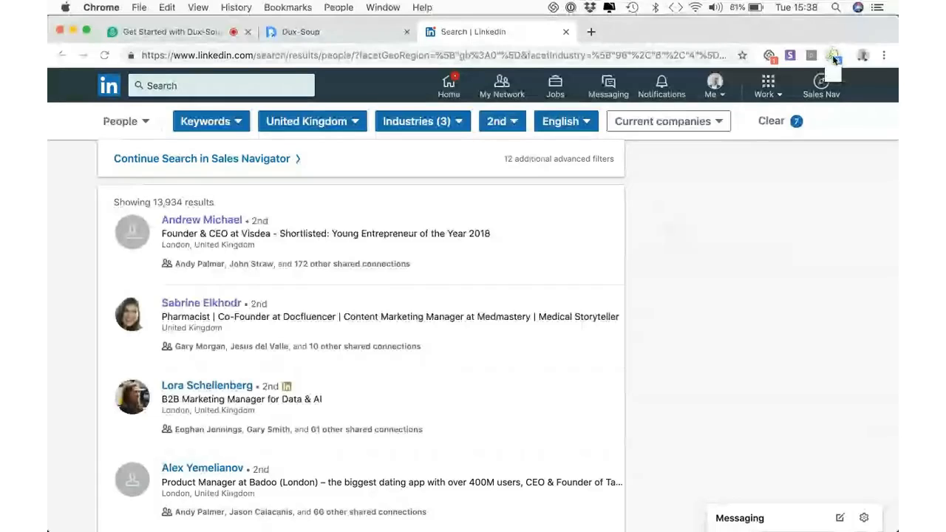
click(784, 82)
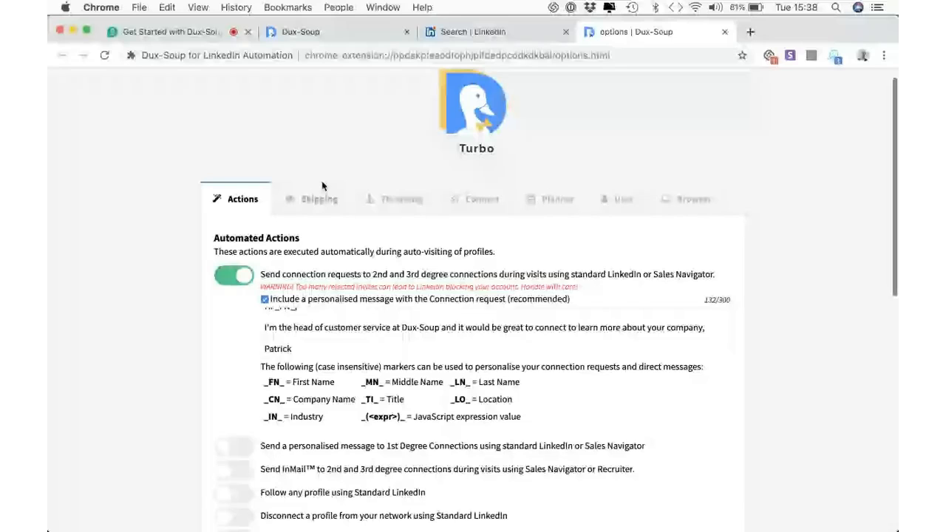
click(319, 198)
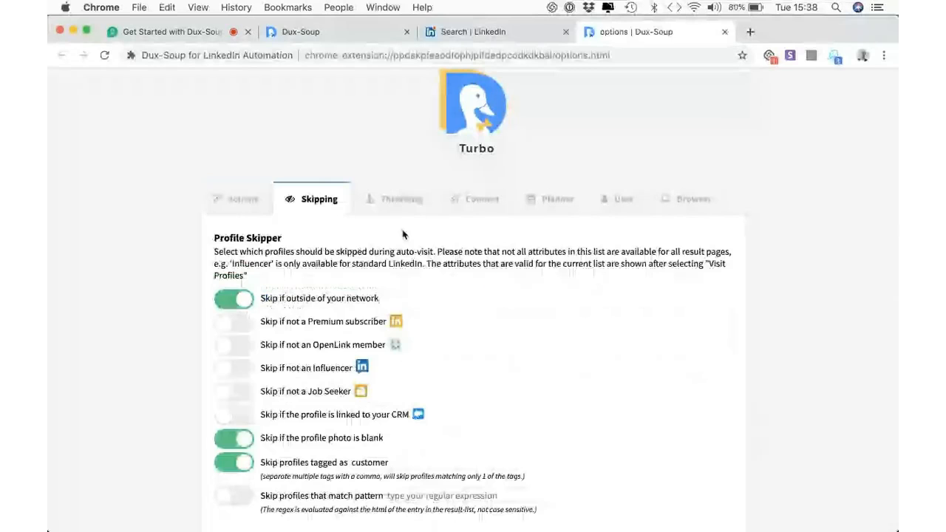
click(395, 199)
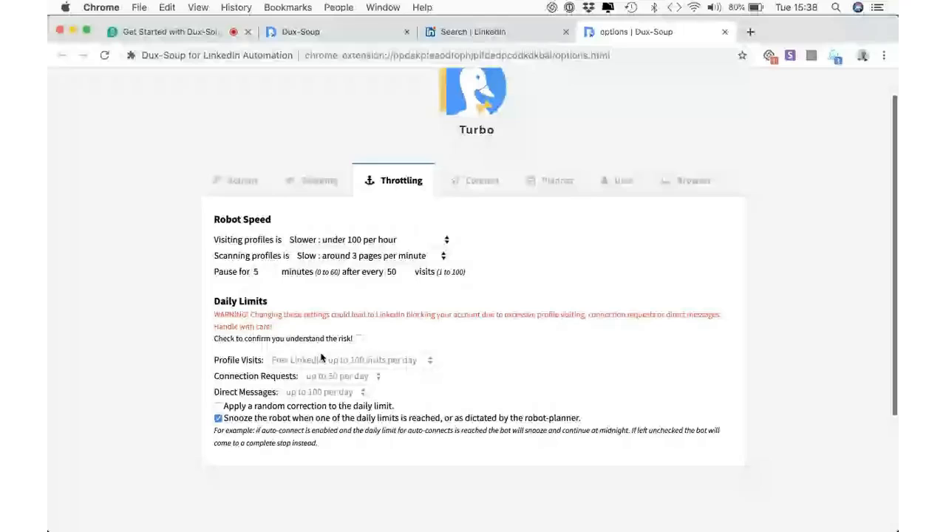
Return to the LinkedIn search and go to the home feed
click(473, 31)
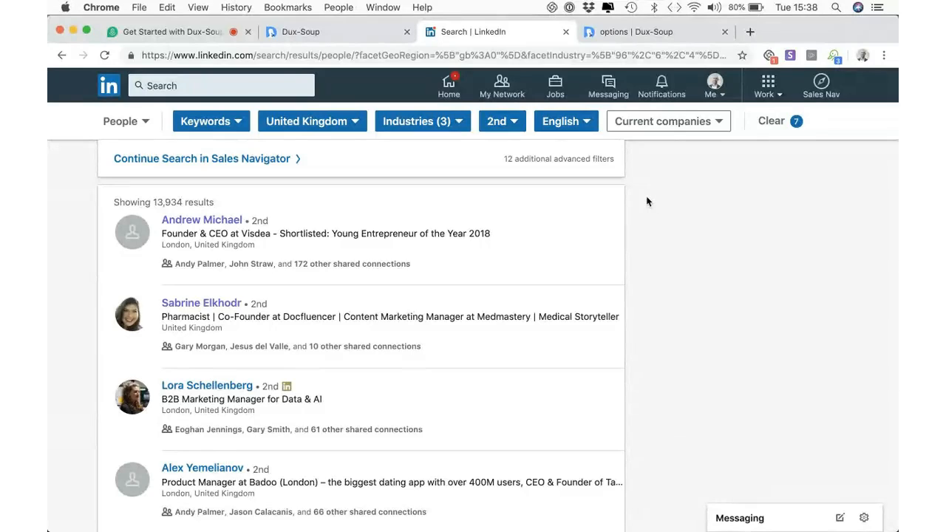
click(109, 88)
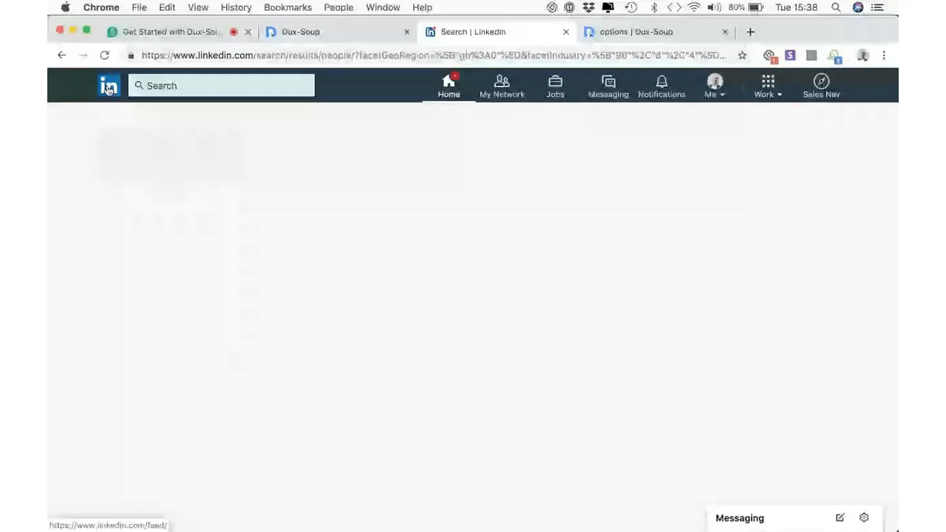